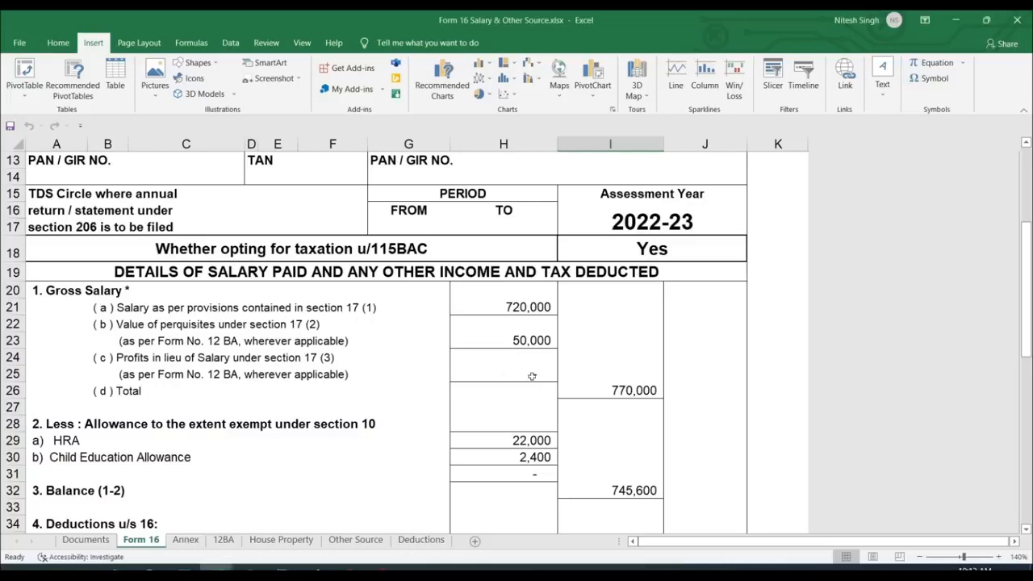
# - Review the House Property, Other Source and Deductions sheets, then view the Old Tax Slab Rate computation
pyautogui.scroll(-2, 532, 376)
pyautogui.scroll(2, 531, 371)
pyautogui.click(280, 539)
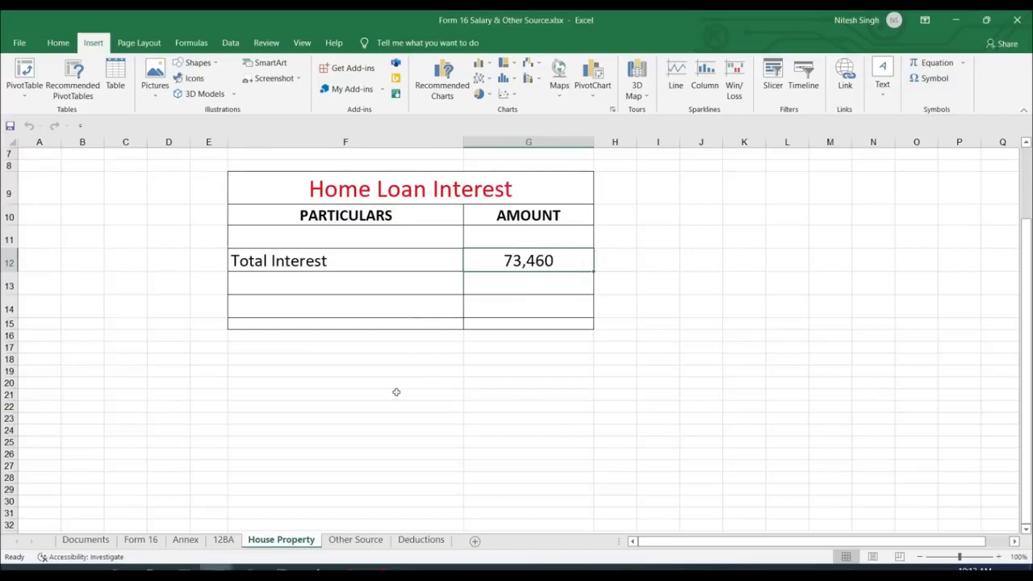
pyautogui.click(355, 539)
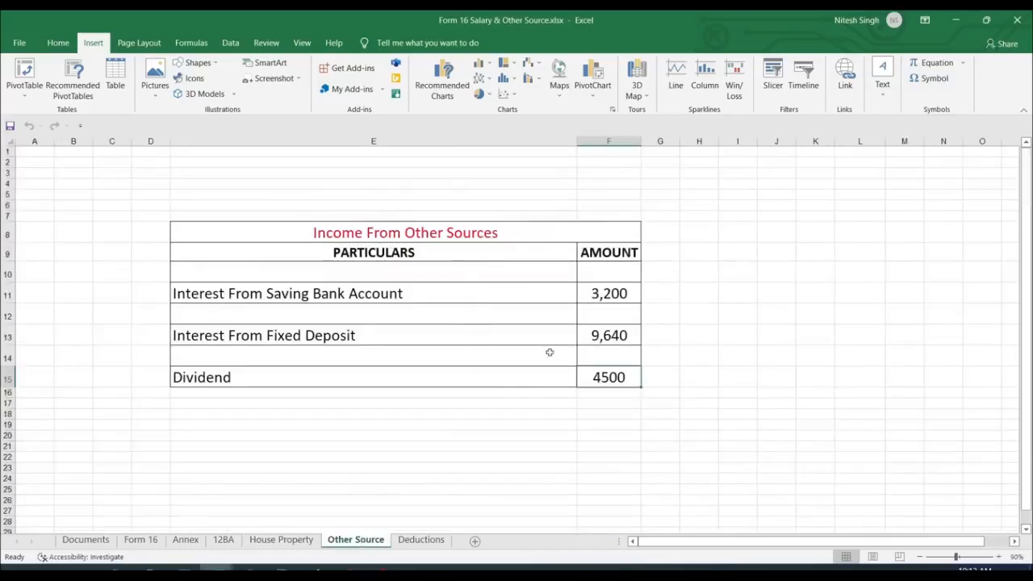
pyautogui.click(420, 539)
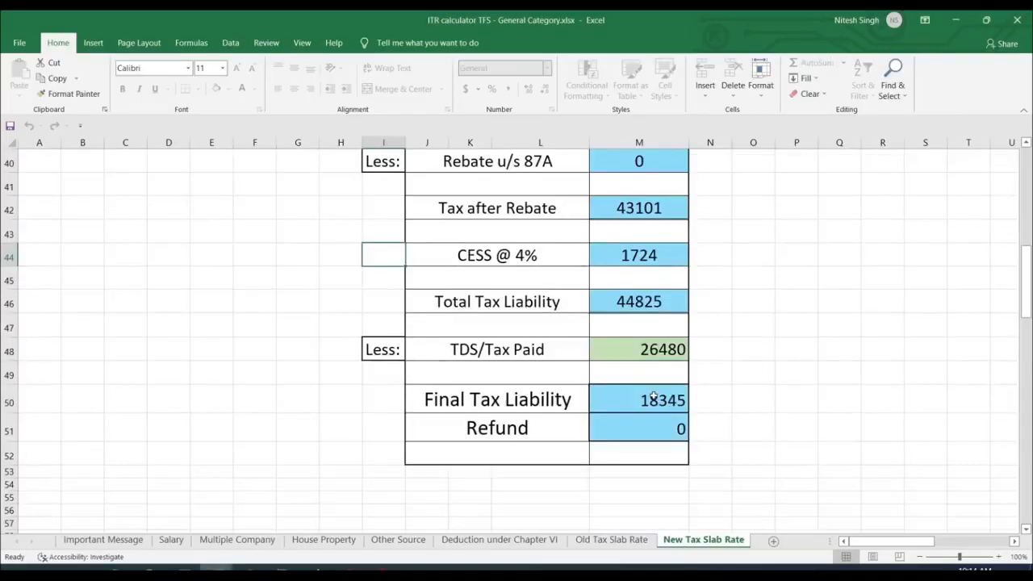
pyautogui.scroll(2, 636, 496)
pyautogui.click(631, 542)
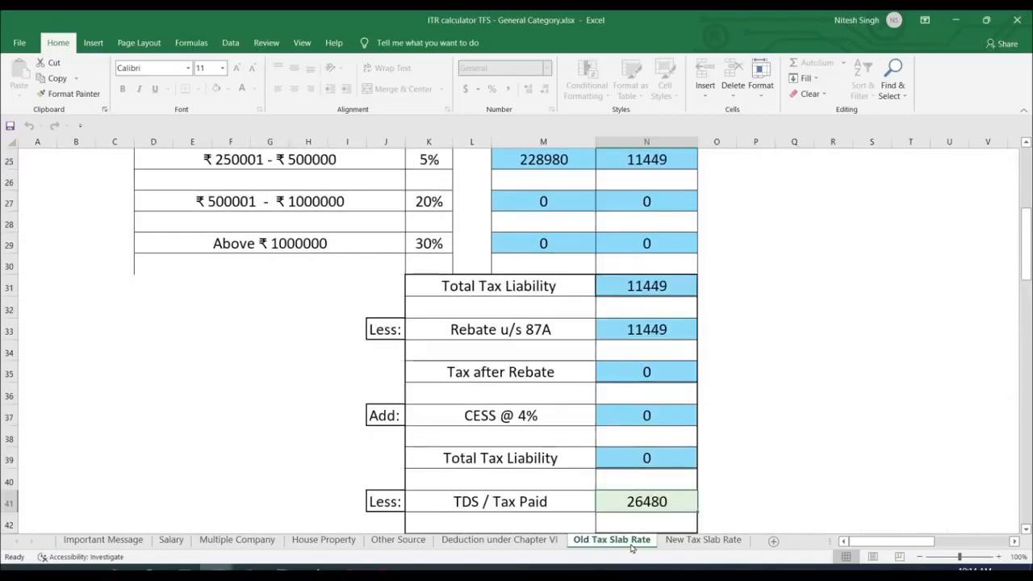
# - View the New Tax Slab Rate sheet, then review the Salary, House Property, Other Source and Deduction sheets
pyautogui.click(669, 540)
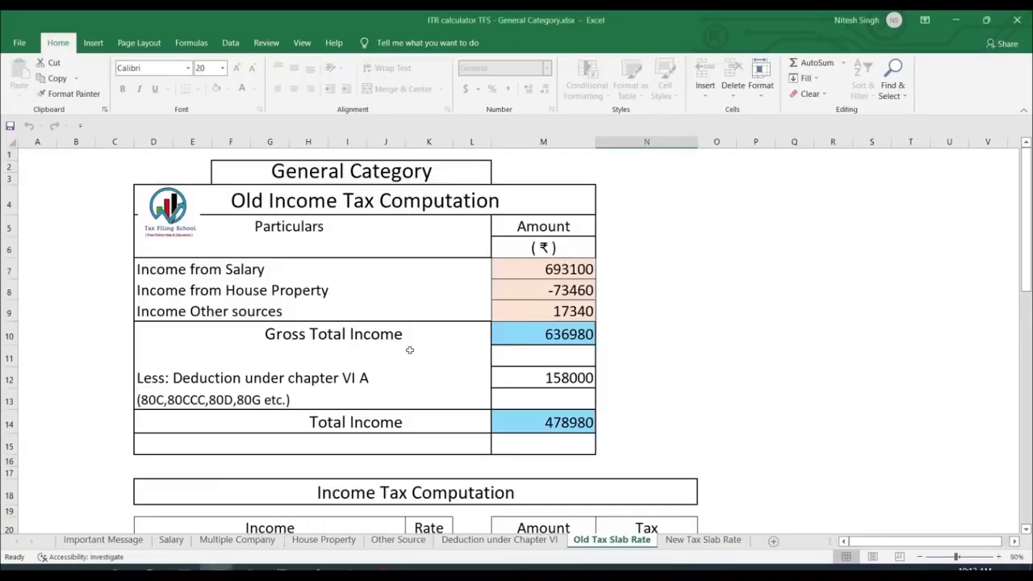
pyautogui.click(171, 540)
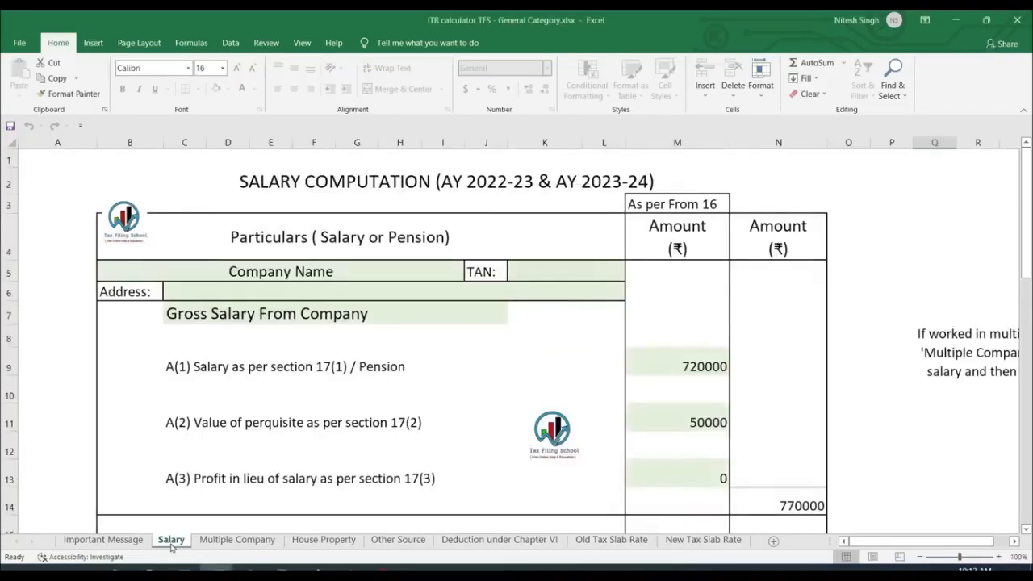
pyautogui.click(324, 540)
pyautogui.click(404, 543)
pyautogui.click(507, 545)
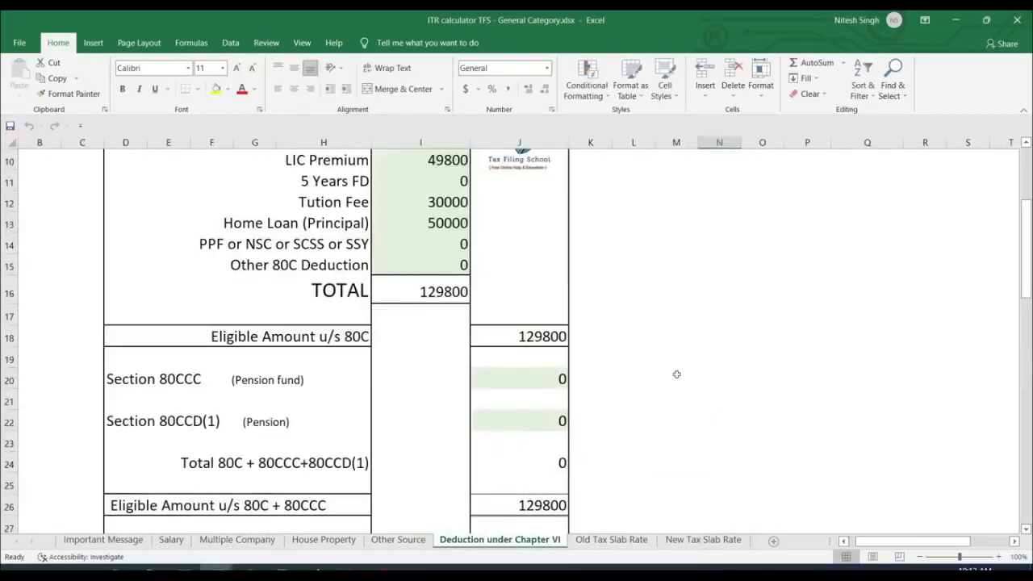
pyautogui.scroll(-5, 625, 305)
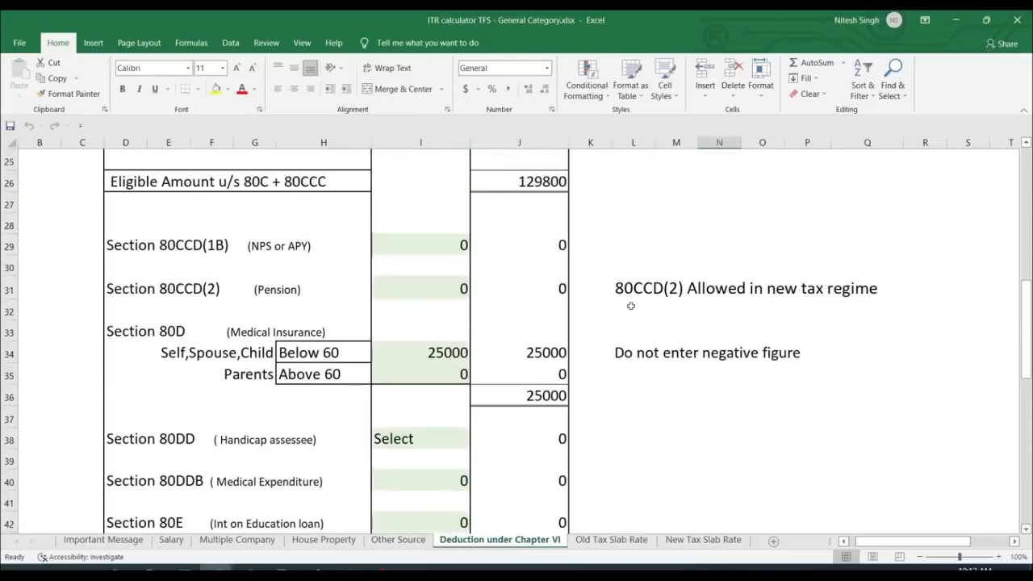
# - Compare old and new regime sheets (44825 liability vs 26480 TDS), then switch to the browser
pyautogui.click(622, 548)
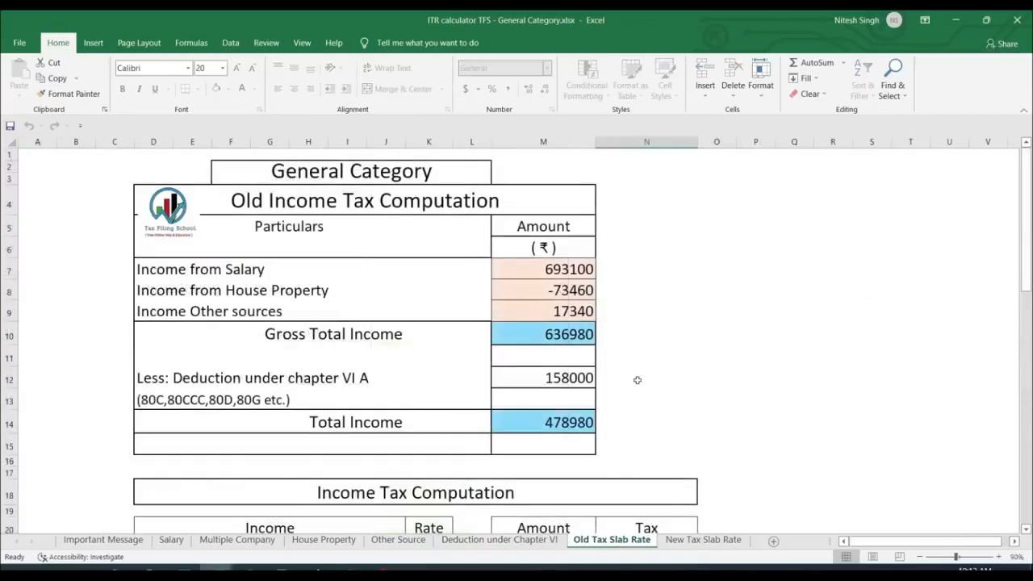
pyautogui.scroll(-8, 647, 358)
pyautogui.click(703, 540)
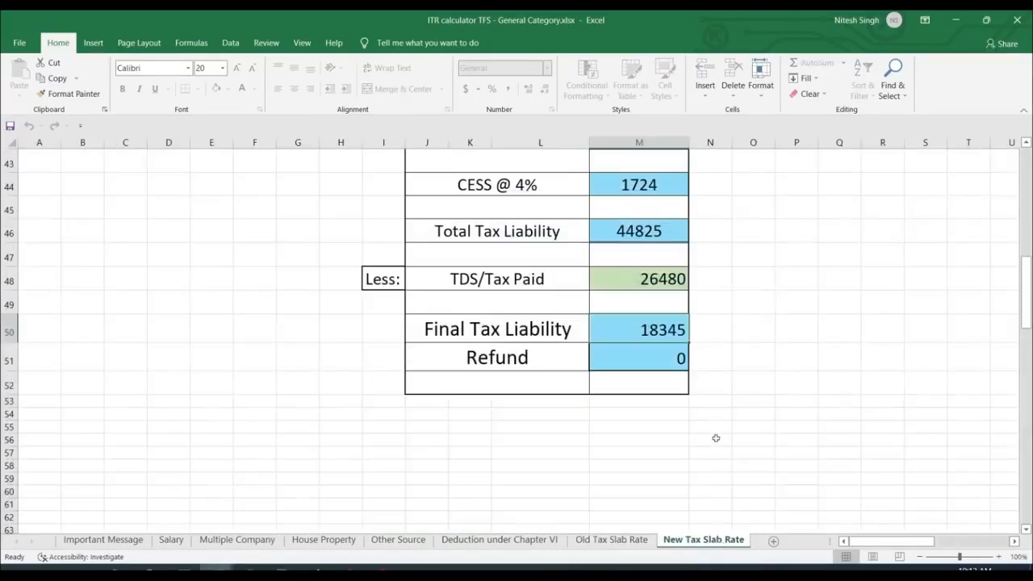
pyautogui.scroll(-3, 715, 403)
pyautogui.scroll(4, 716, 381)
pyautogui.scroll(1, 715, 380)
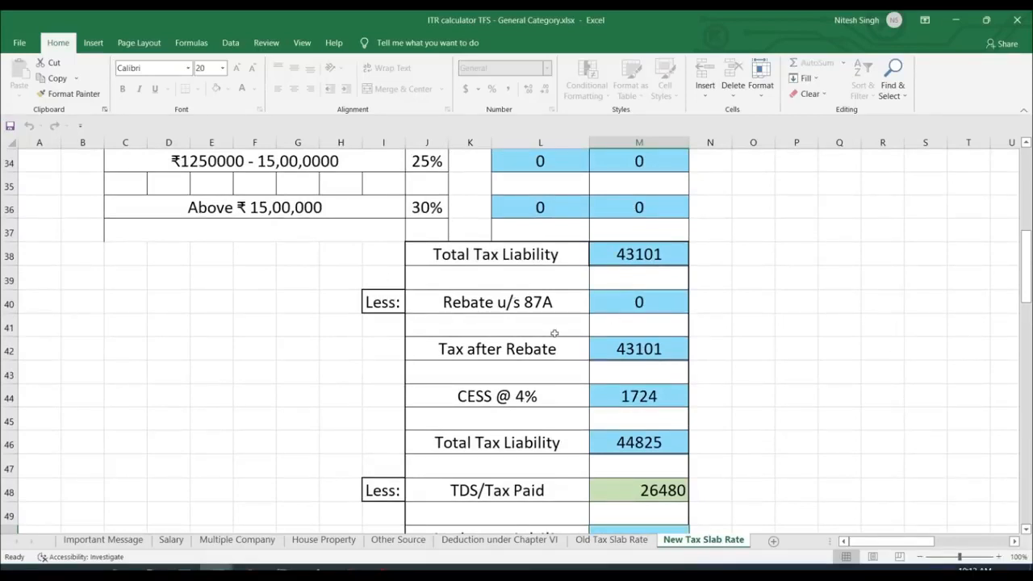
pyautogui.click(383, 396)
pyautogui.click(318, 568)
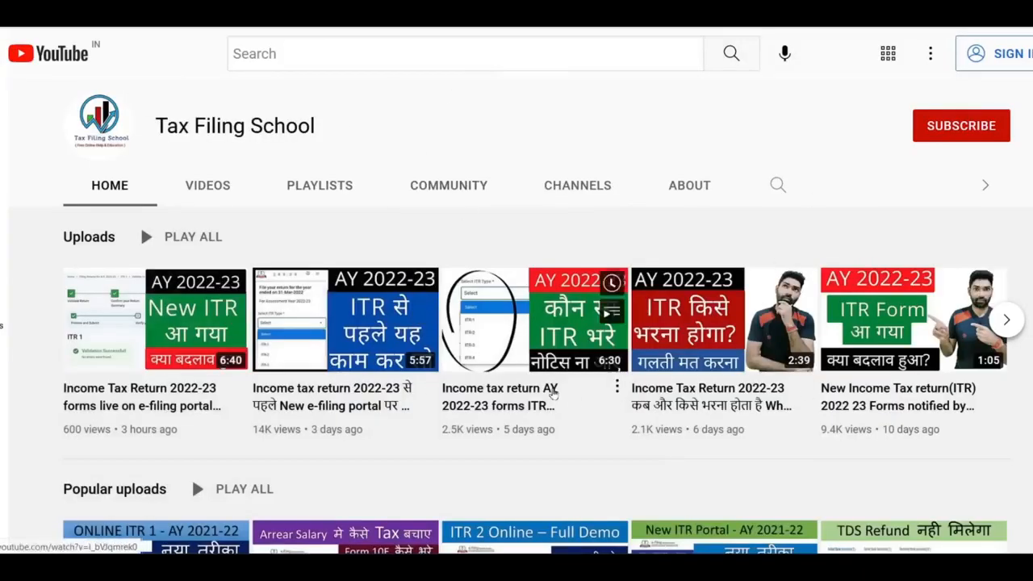
pyautogui.scroll(-3, 553, 391)
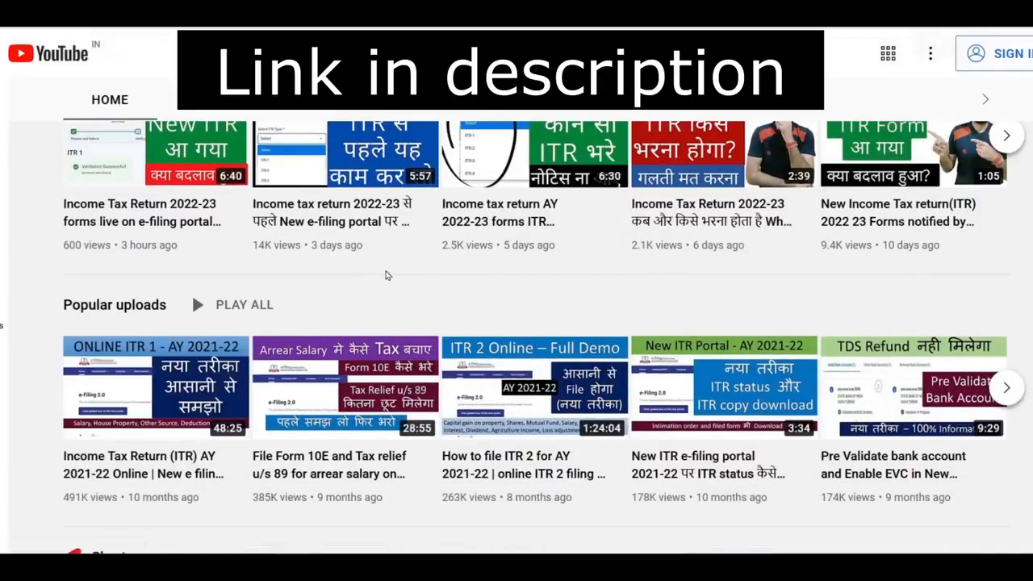
pyautogui.scroll(1, 386, 276)
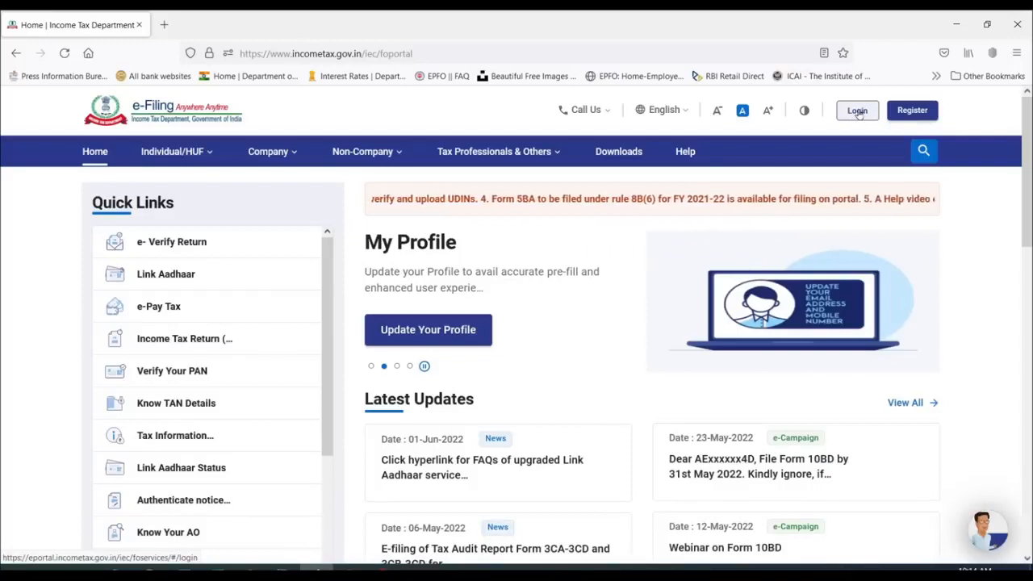
# - Open the e-Filing login page and enter the login User ID
pyautogui.click(858, 111)
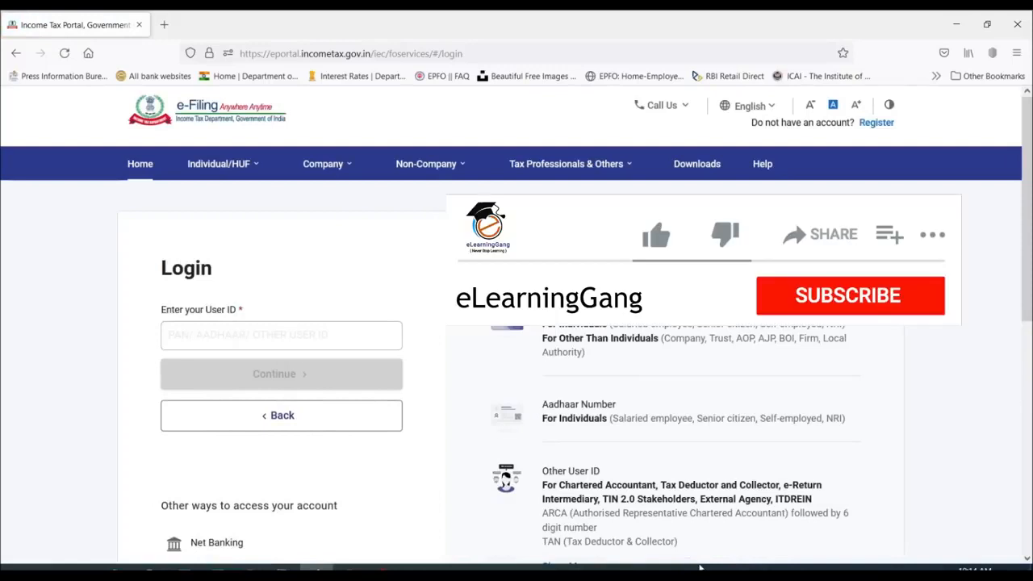
pyautogui.click(318, 337)
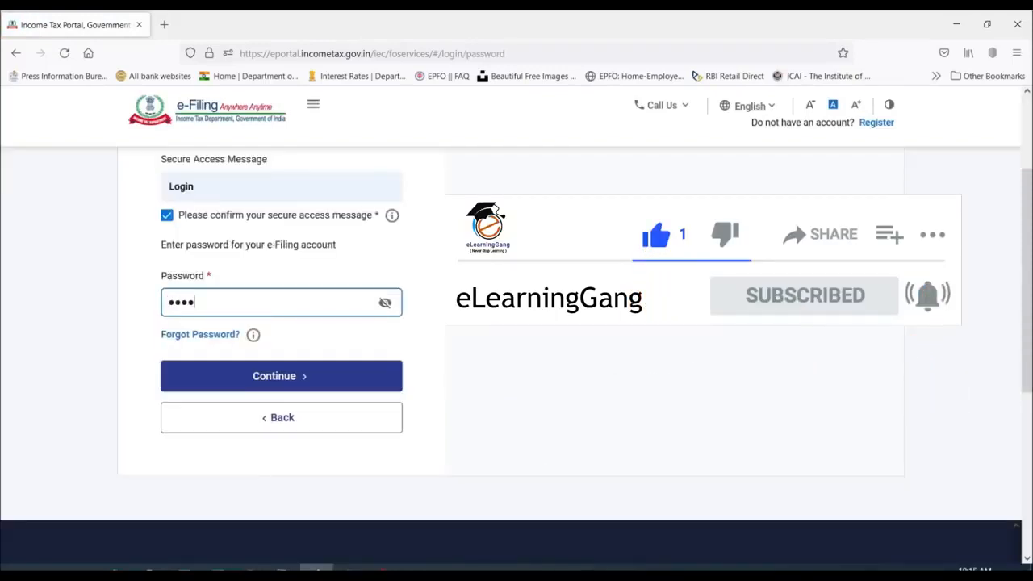
pyautogui.write('***')
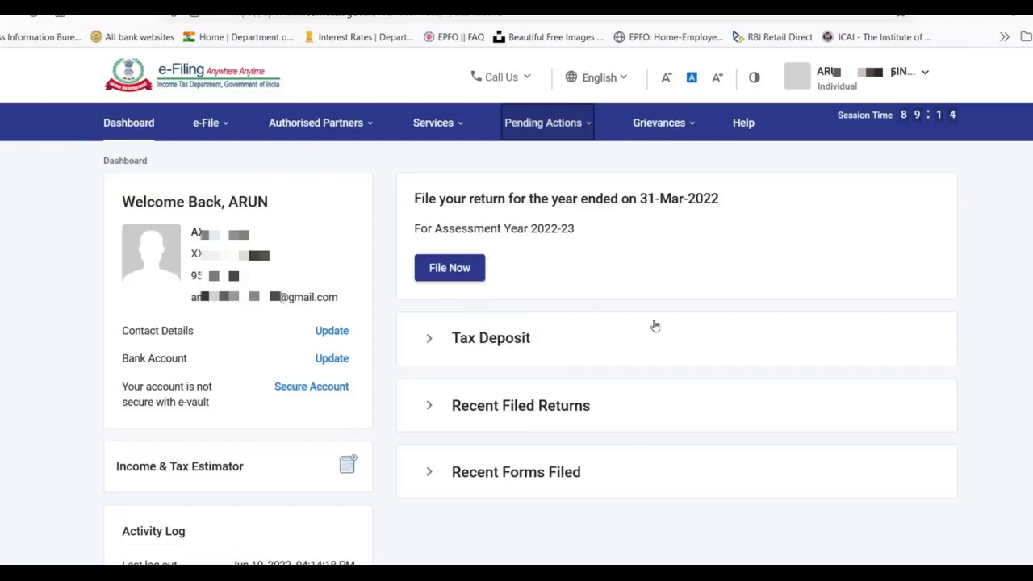
pyautogui.click(841, 82)
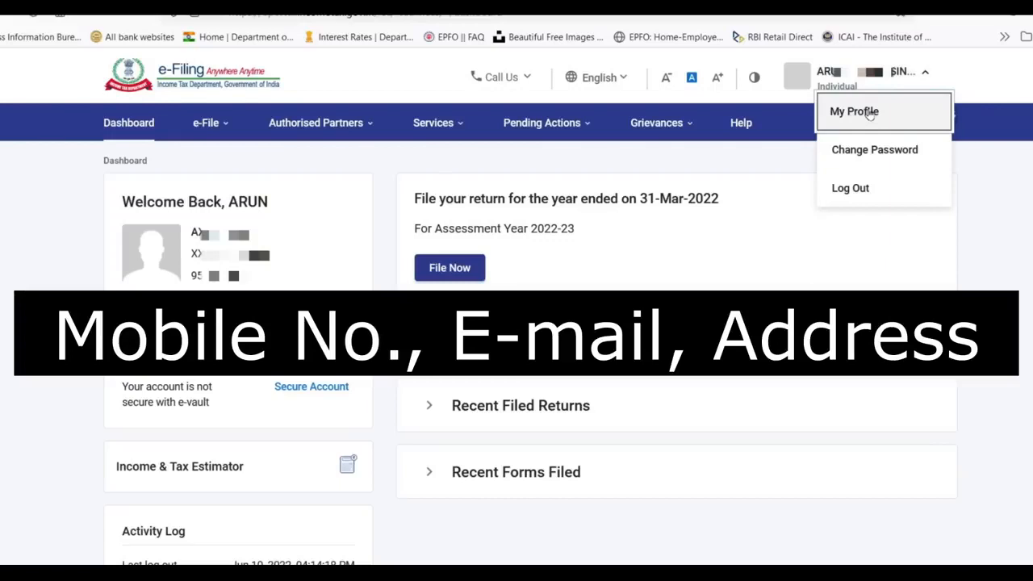
pyautogui.click(743, 254)
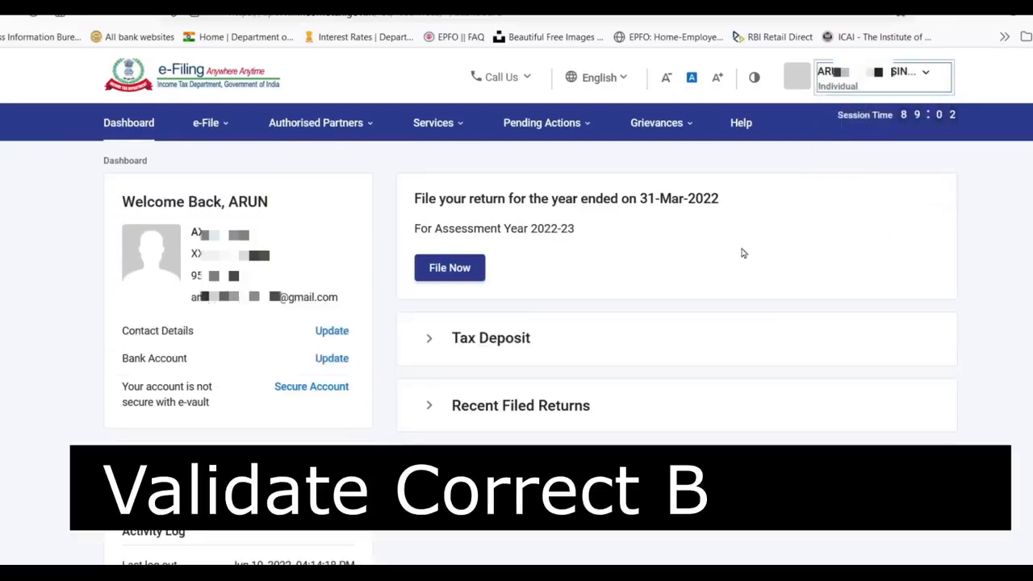
pyautogui.click(334, 357)
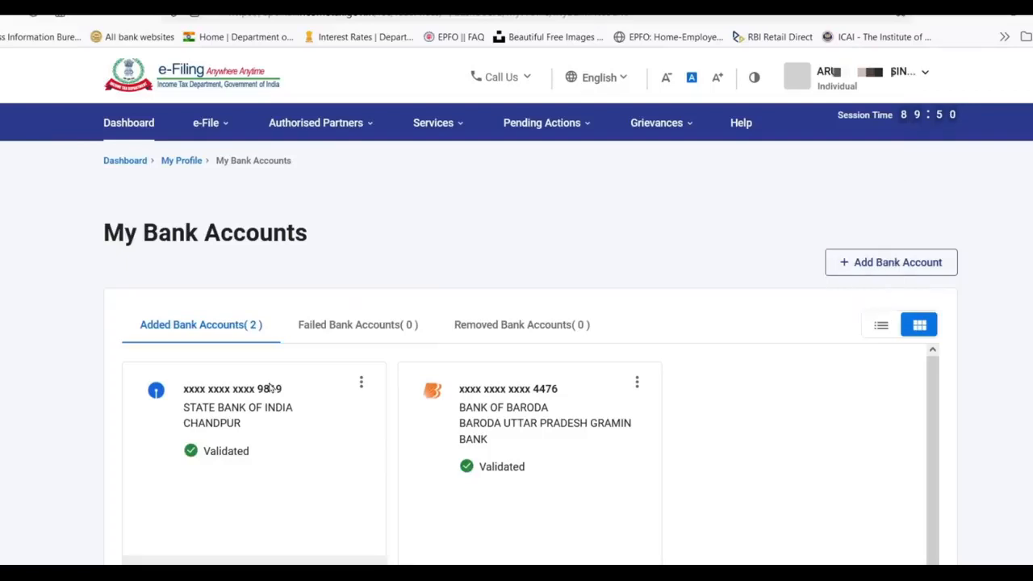
pyautogui.click(209, 123)
pyautogui.moveTo(231, 160)
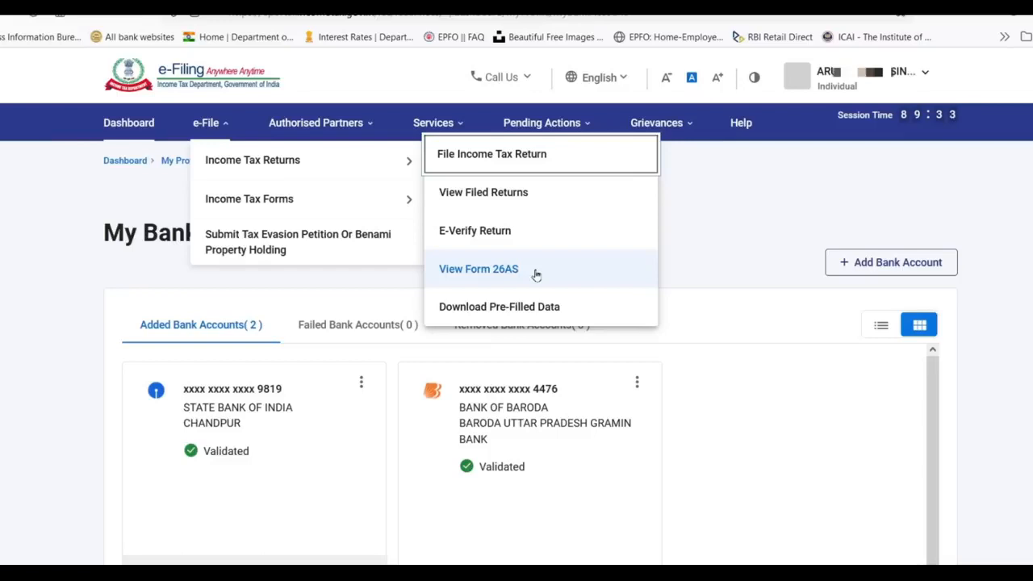
pyautogui.moveTo(443, 123)
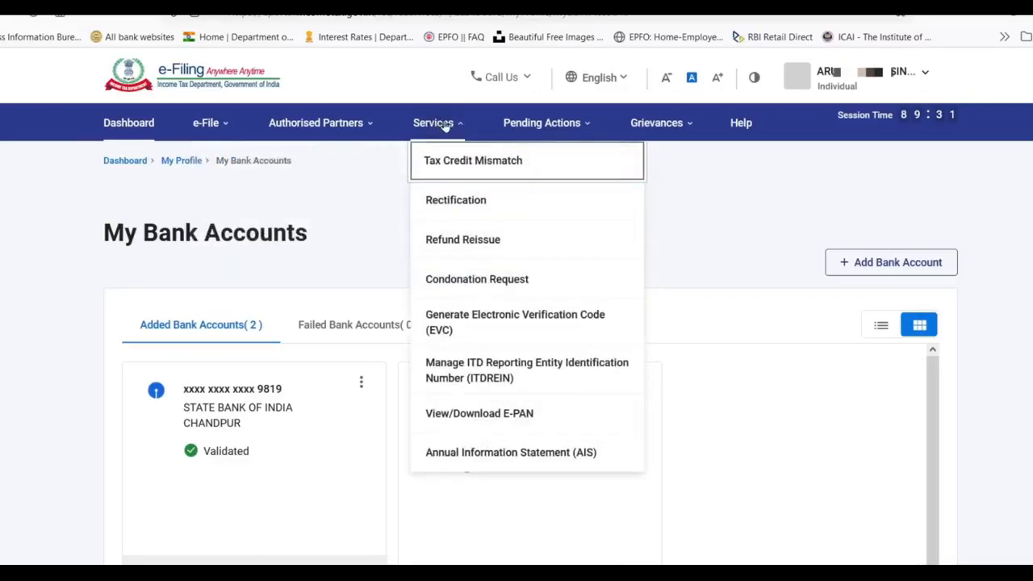
pyautogui.click(529, 456)
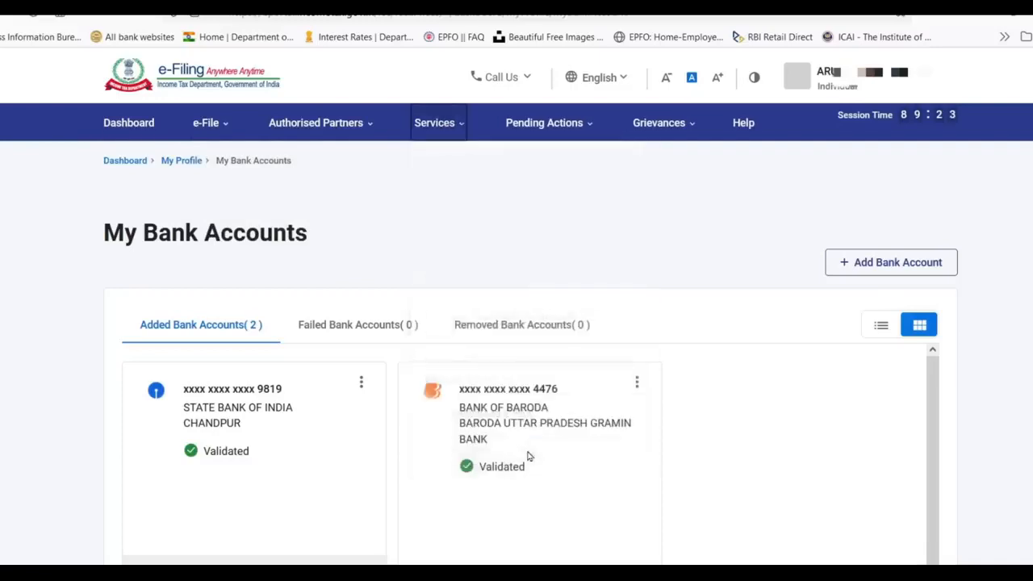
pyautogui.click(640, 378)
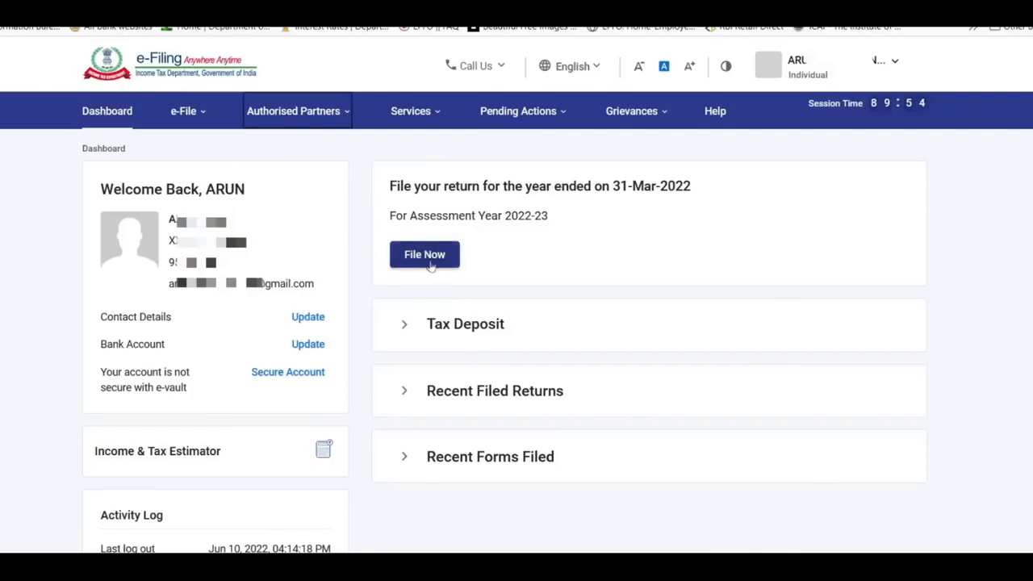
# - Start filing an Income Tax Return for assessment year 2022-23 in online mode
pyautogui.click(191, 111)
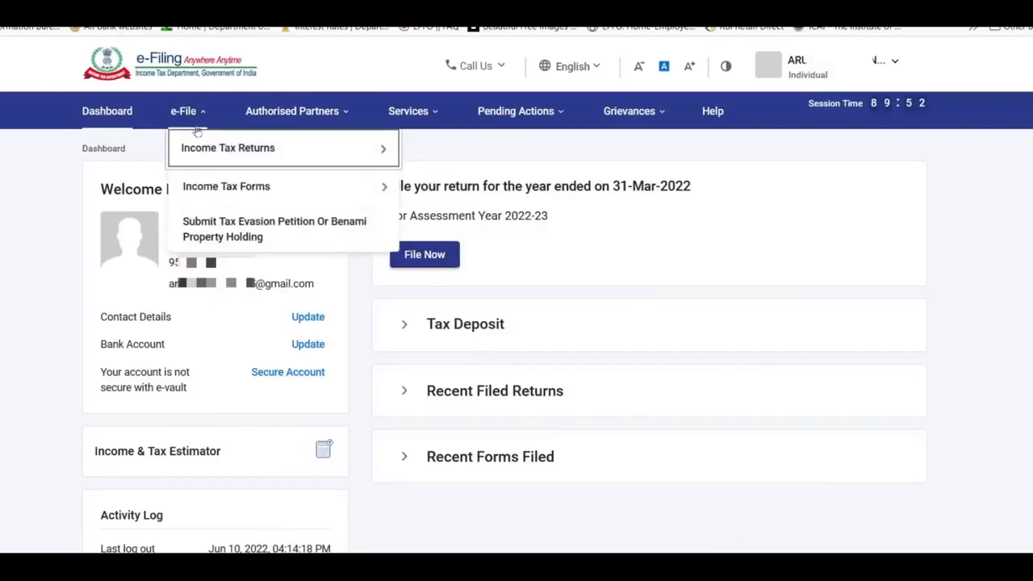
pyautogui.moveTo(213, 153)
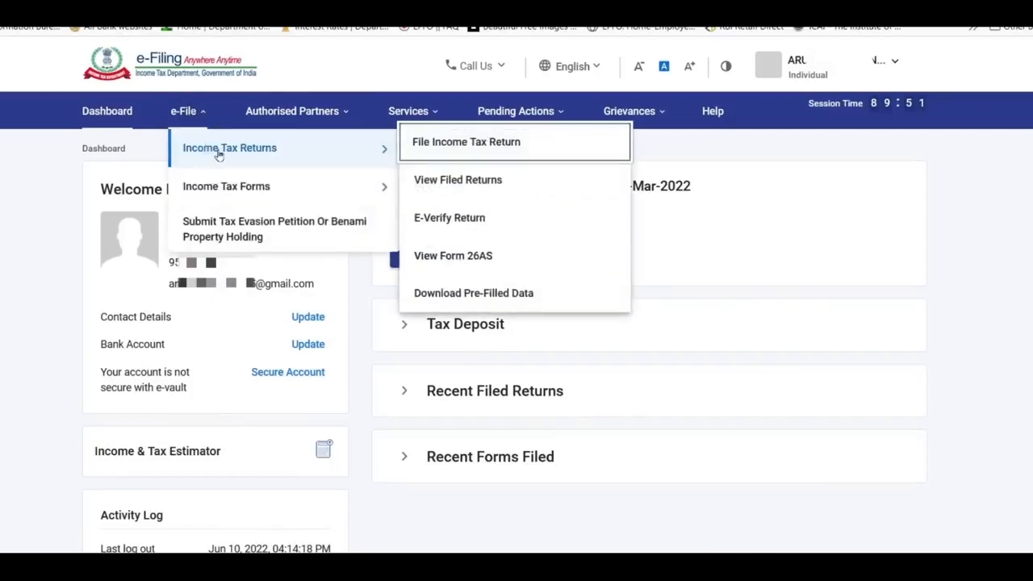
pyautogui.click(511, 142)
pyautogui.click(250, 290)
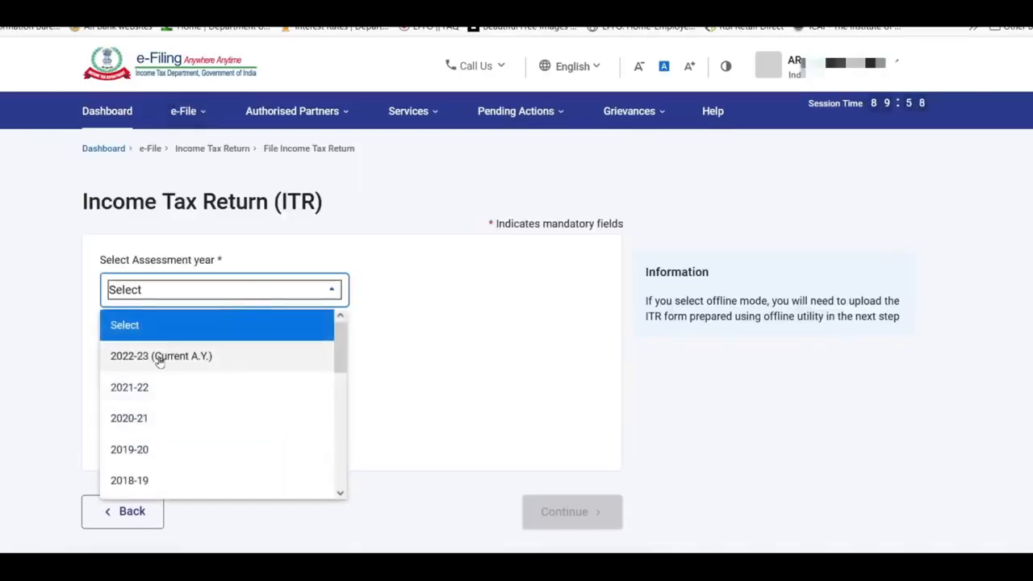
pyautogui.click(122, 357)
pyautogui.click(105, 352)
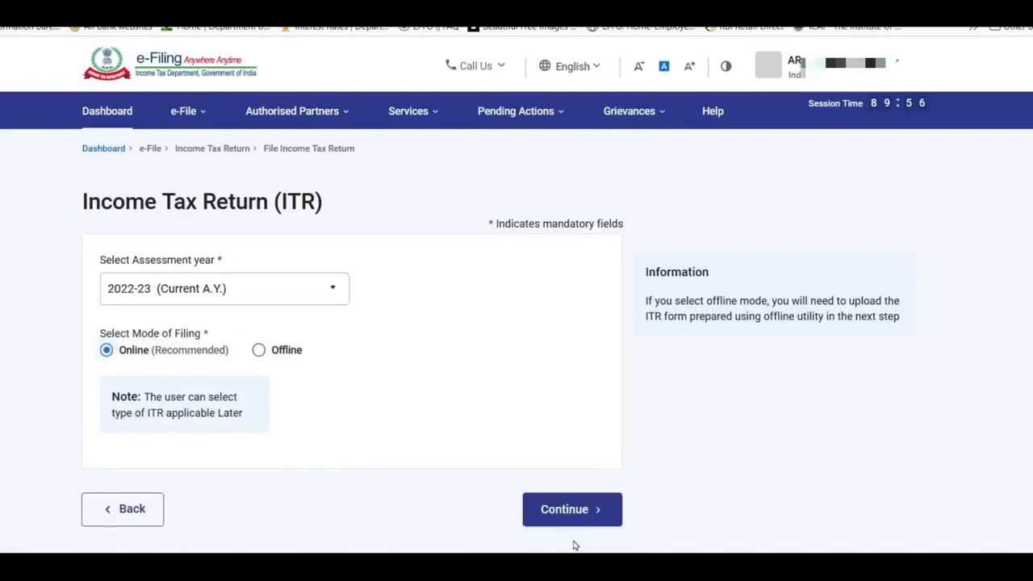
pyautogui.click(584, 513)
pyautogui.scroll(-3, 789, 282)
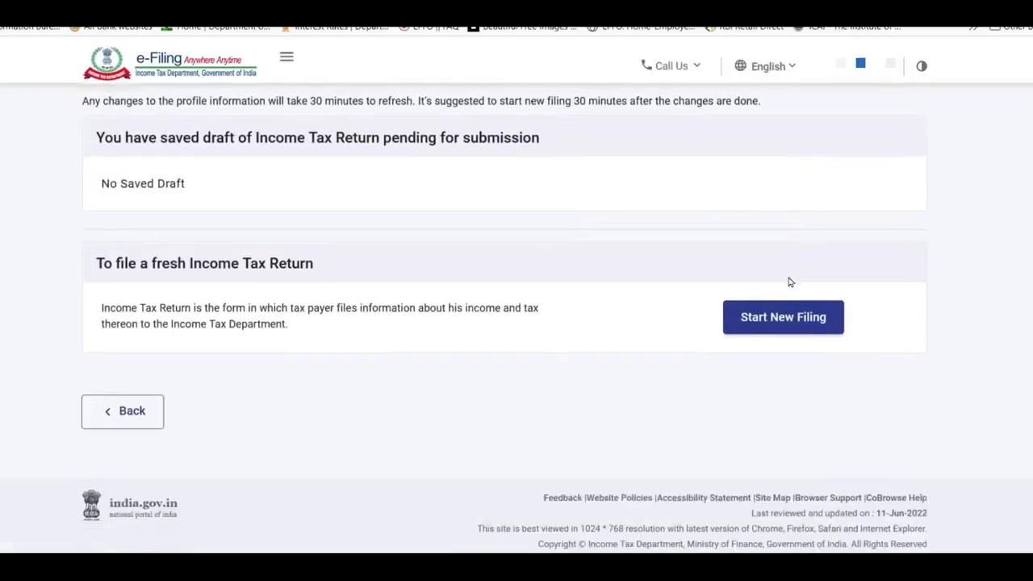
# - Start a new filing as an Individual and proceed with ITR-1
pyautogui.click(801, 318)
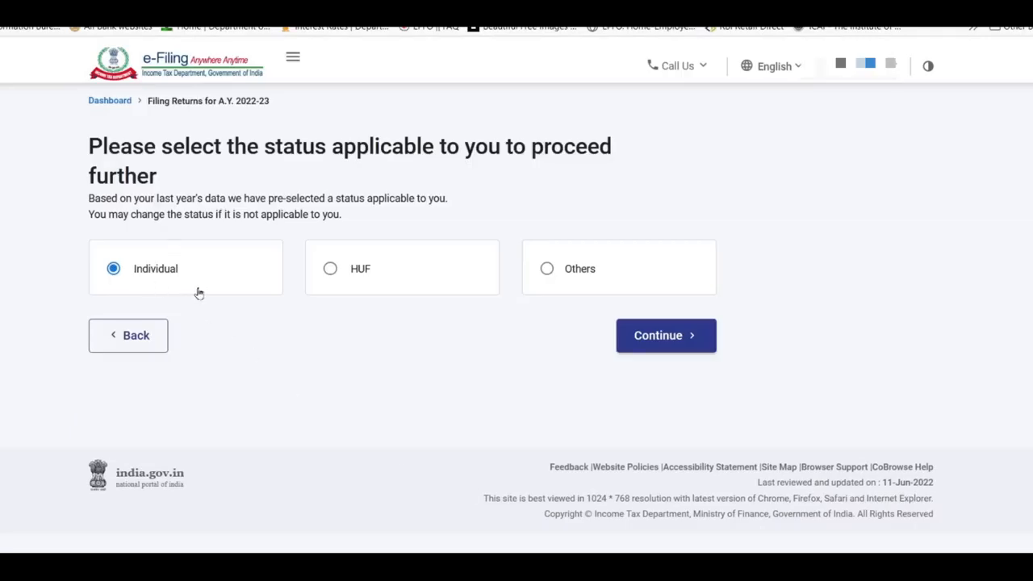
pyautogui.click(650, 336)
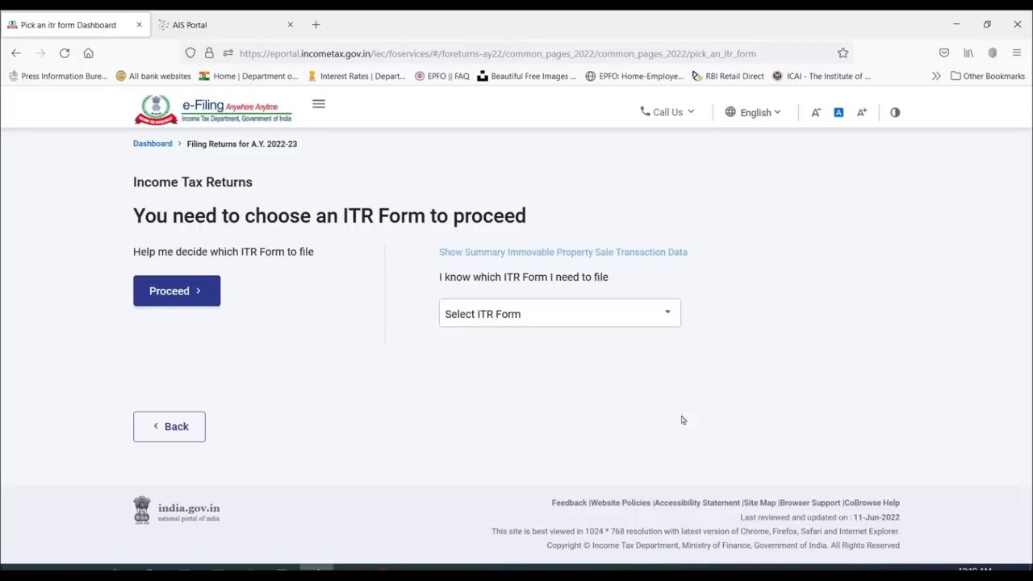
pyautogui.click(581, 323)
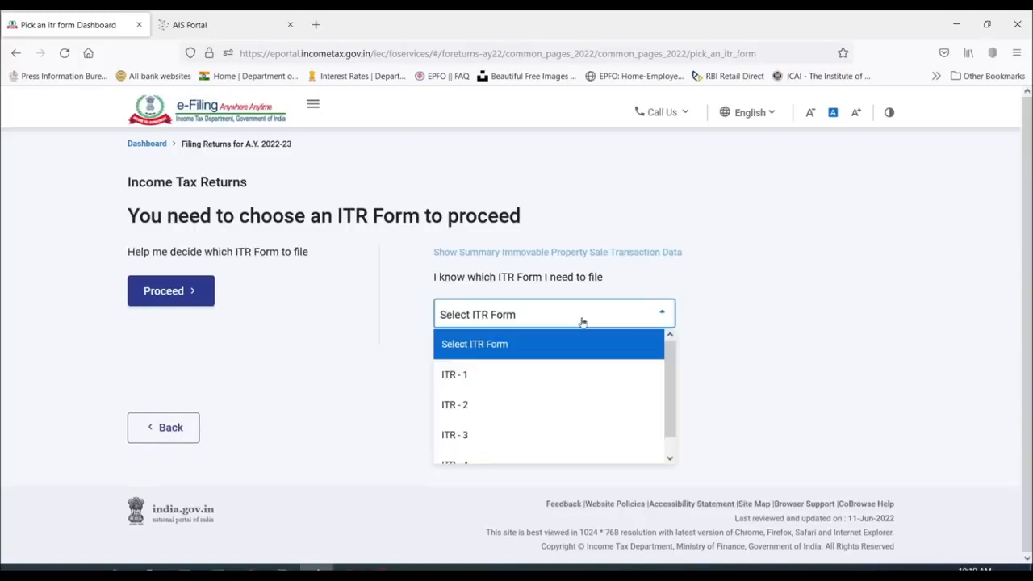
pyautogui.click(496, 382)
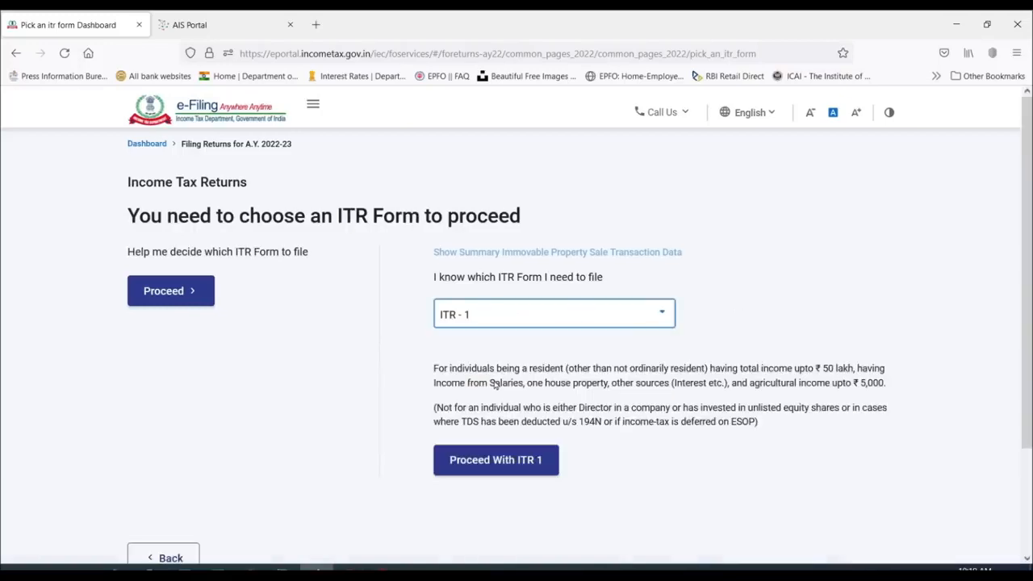
pyautogui.click(520, 468)
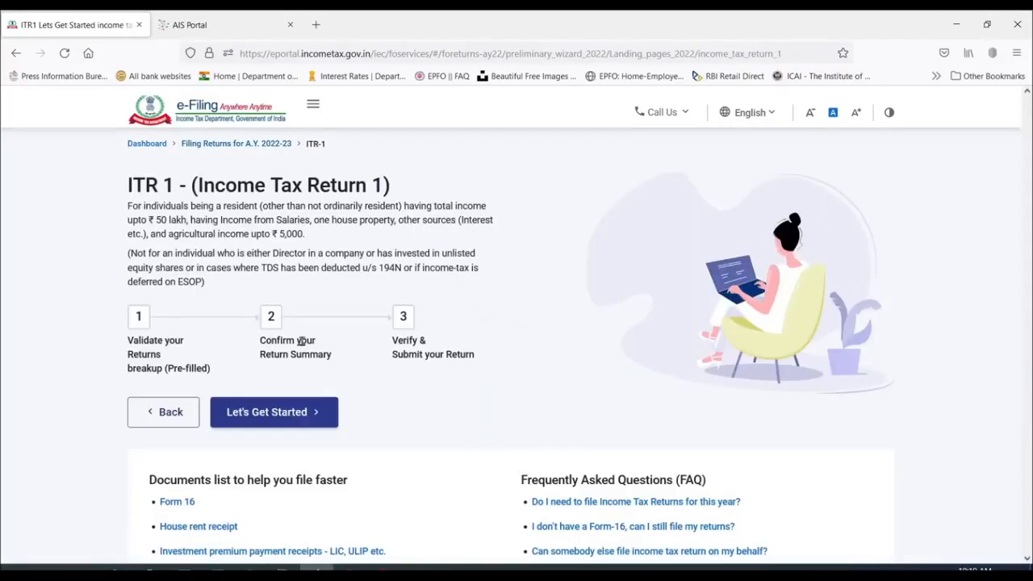
# - Give 'Taxable income is more than basic exemption limit' as the ITR-1 filing reason
pyautogui.click(277, 411)
pyautogui.scroll(-2, 315, 322)
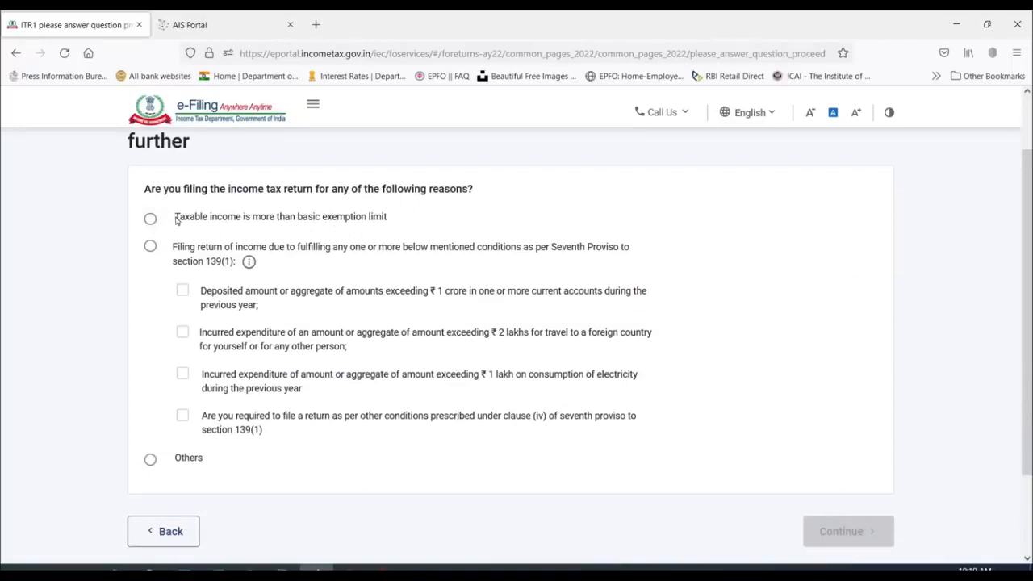
pyautogui.click(151, 219)
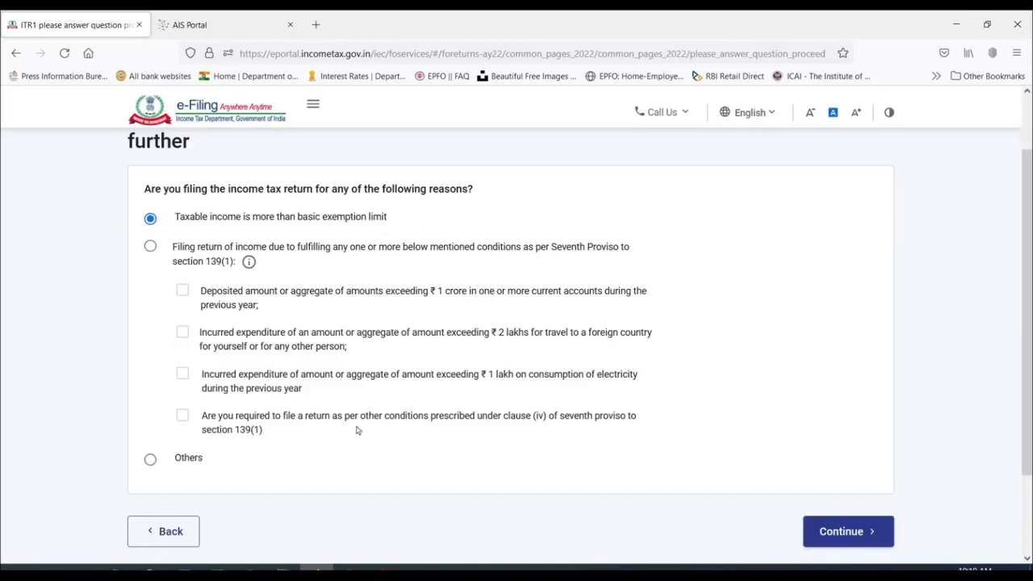
pyautogui.click(151, 247)
pyautogui.scroll(-2, 227, 349)
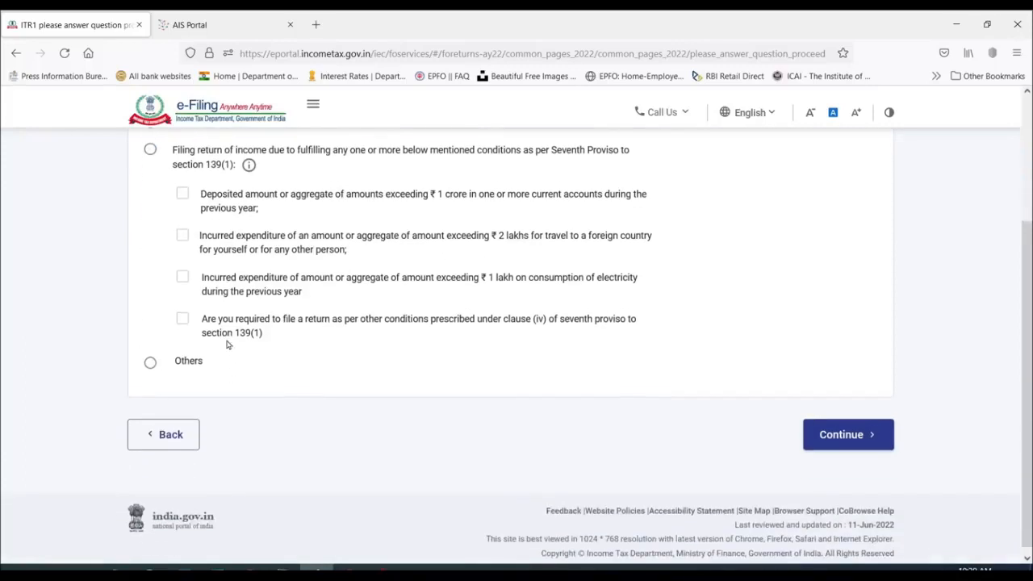
pyautogui.click(150, 356)
pyautogui.scroll(3, 150, 339)
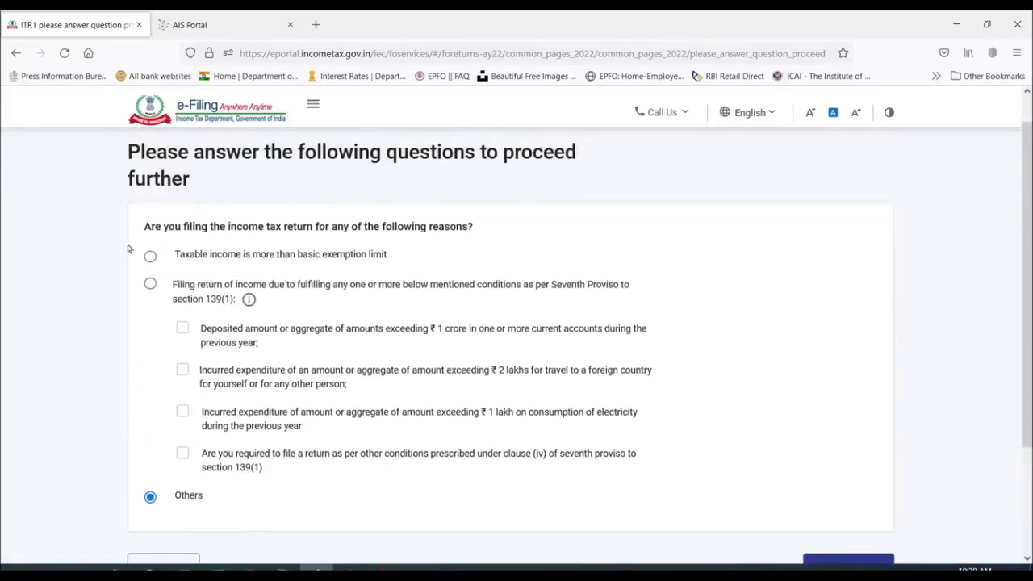
pyautogui.click(152, 256)
pyautogui.scroll(-2, 439, 271)
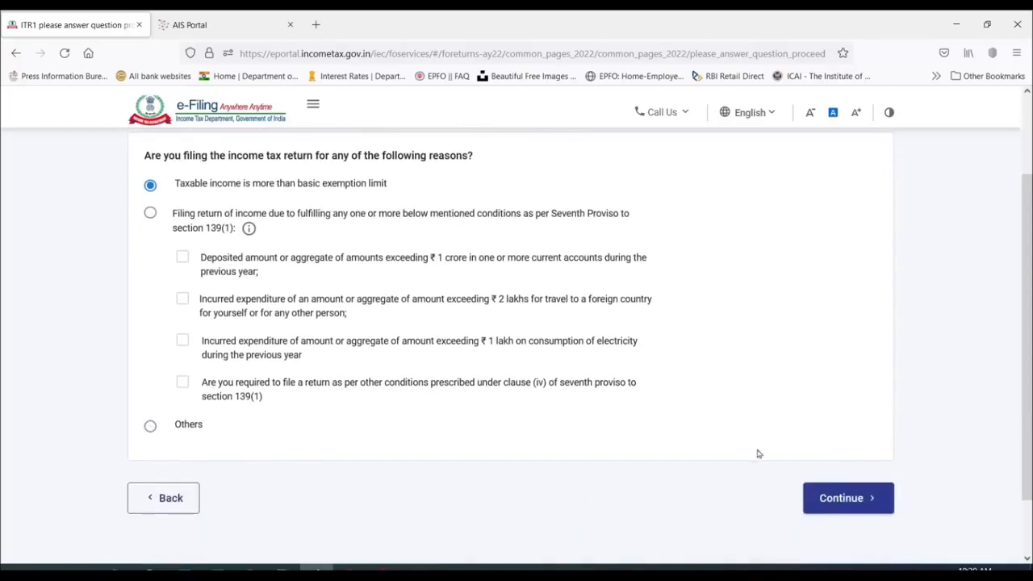
pyautogui.click(839, 497)
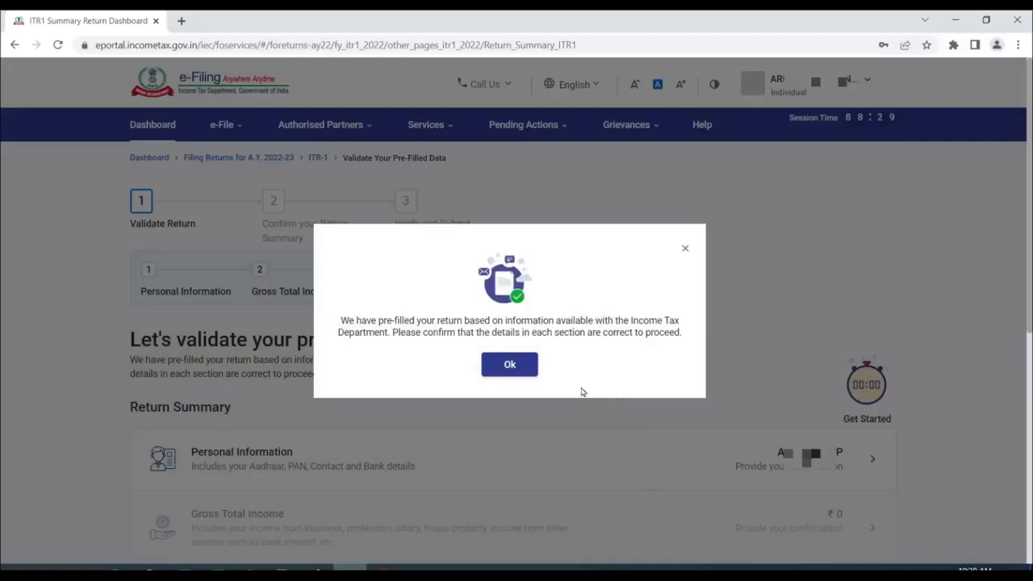
# - Dismiss the pre-filled return notice and open Personal Information from the Return Summary
pyautogui.click(508, 366)
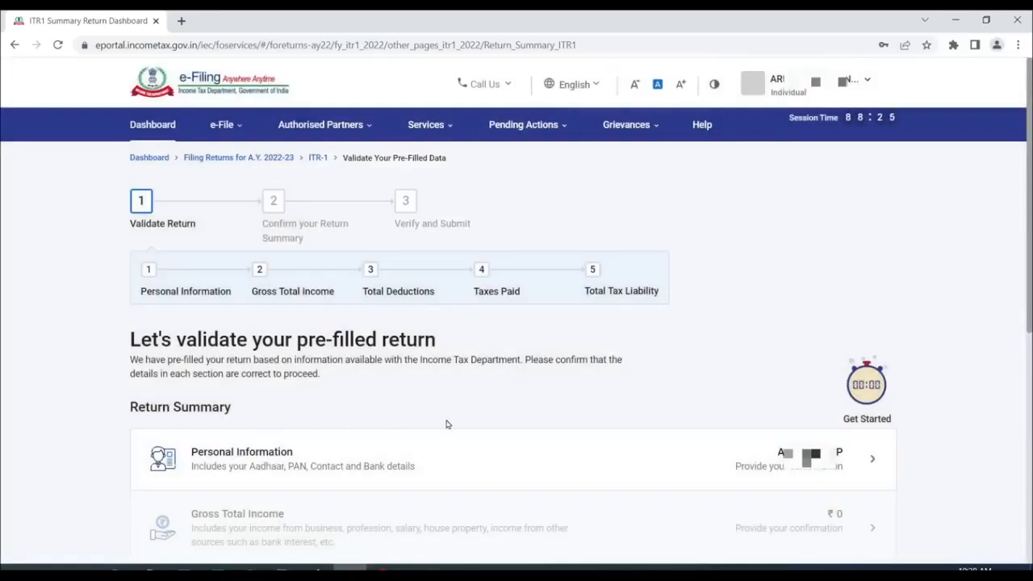
pyautogui.scroll(-4, 446, 425)
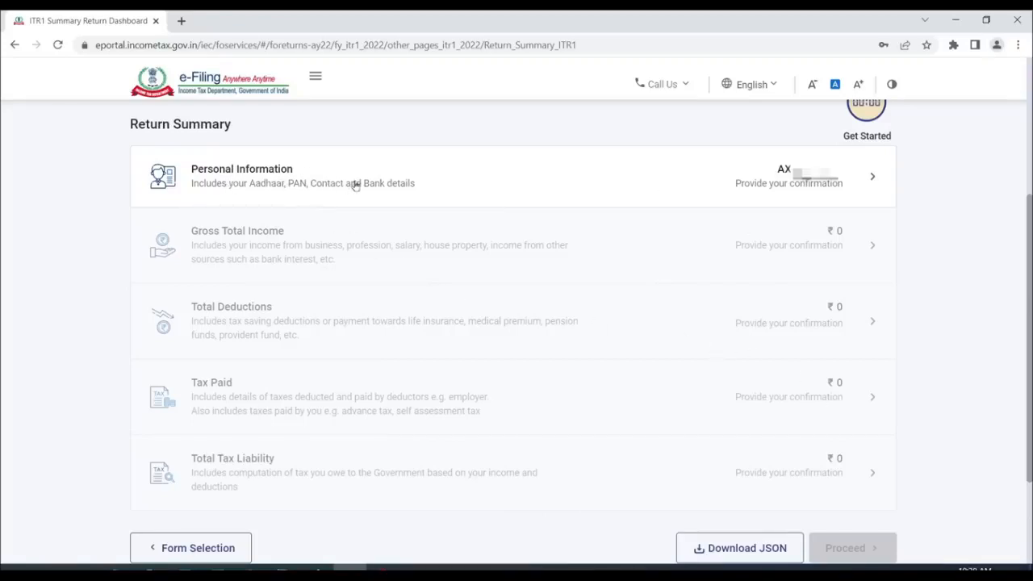
pyautogui.click(821, 183)
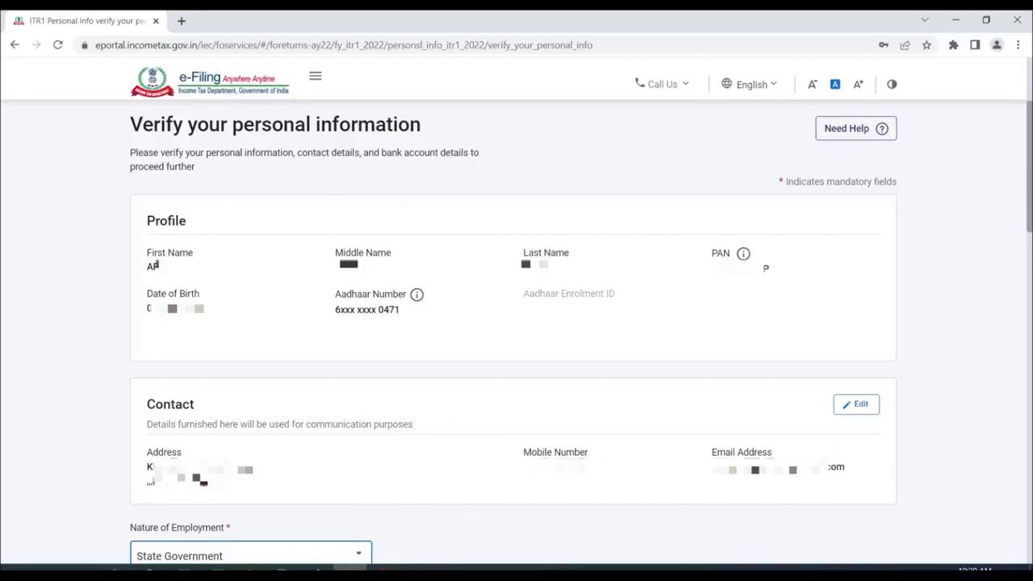
pyautogui.scroll(-5, 570, 293)
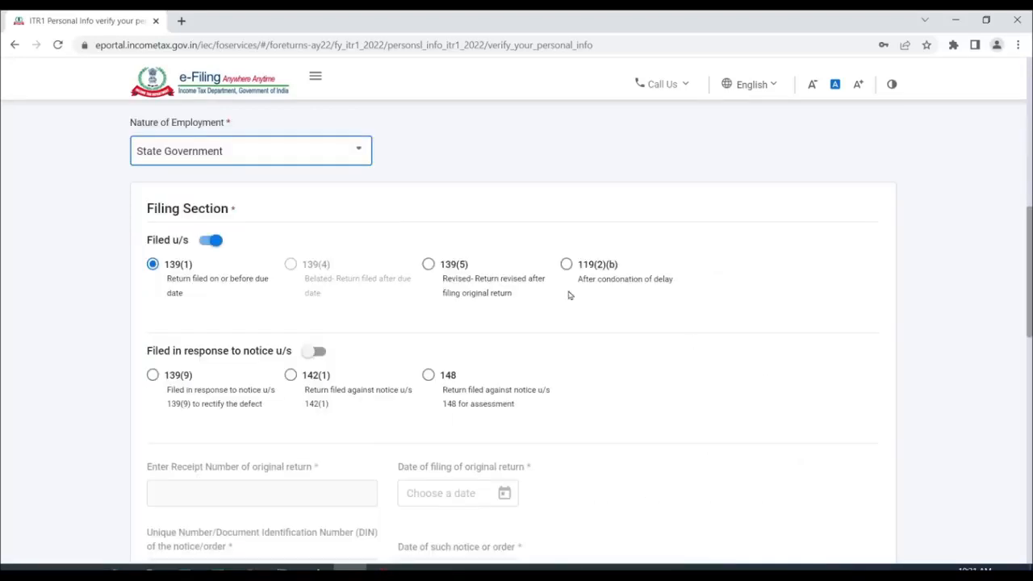
pyautogui.click(283, 156)
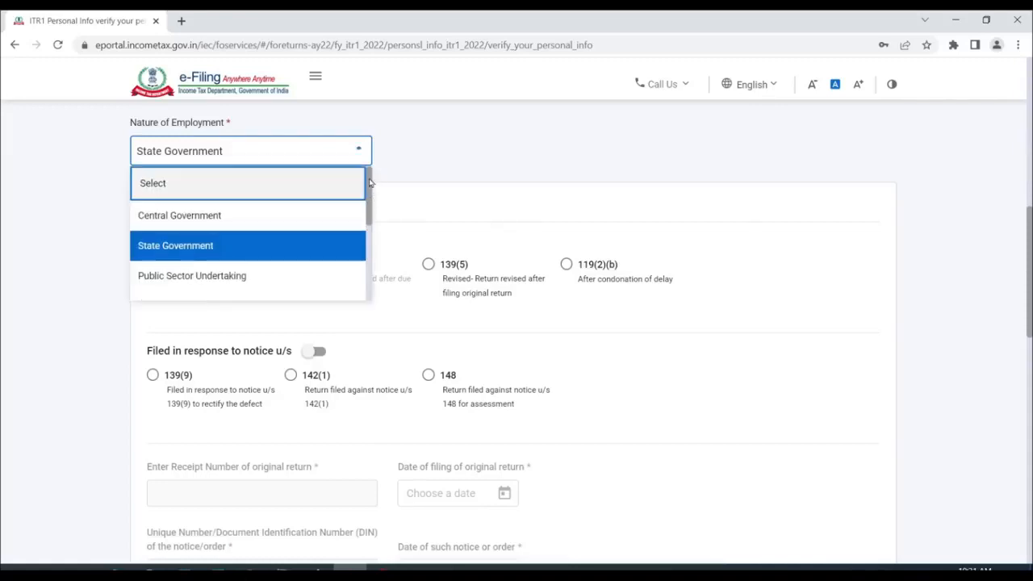
pyautogui.moveTo(370, 182)
pyautogui.mouseDown()
pyautogui.moveTo(371, 272)
pyautogui.moveTo(370, 178)
pyautogui.mouseUp()
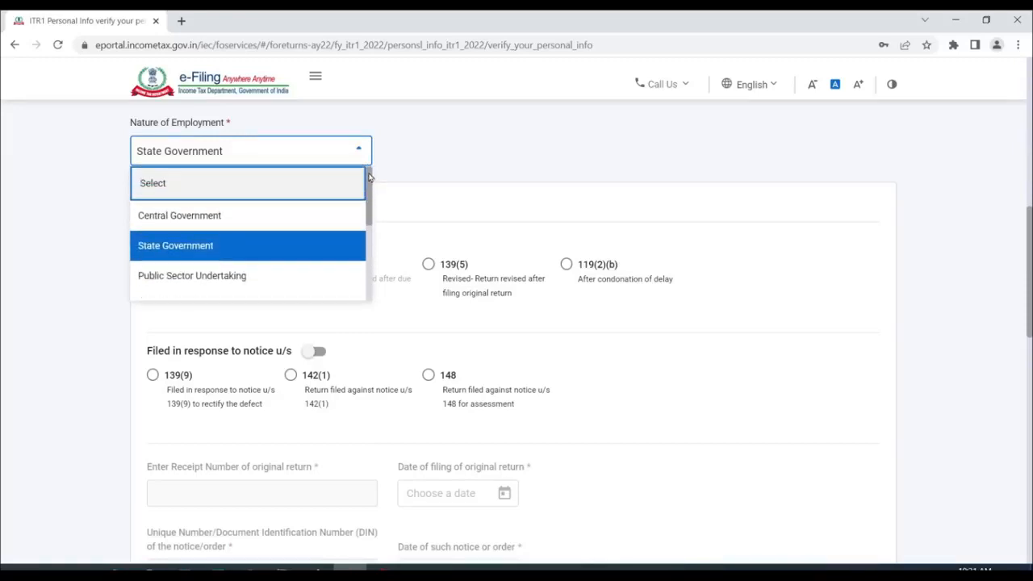
pyautogui.click(194, 242)
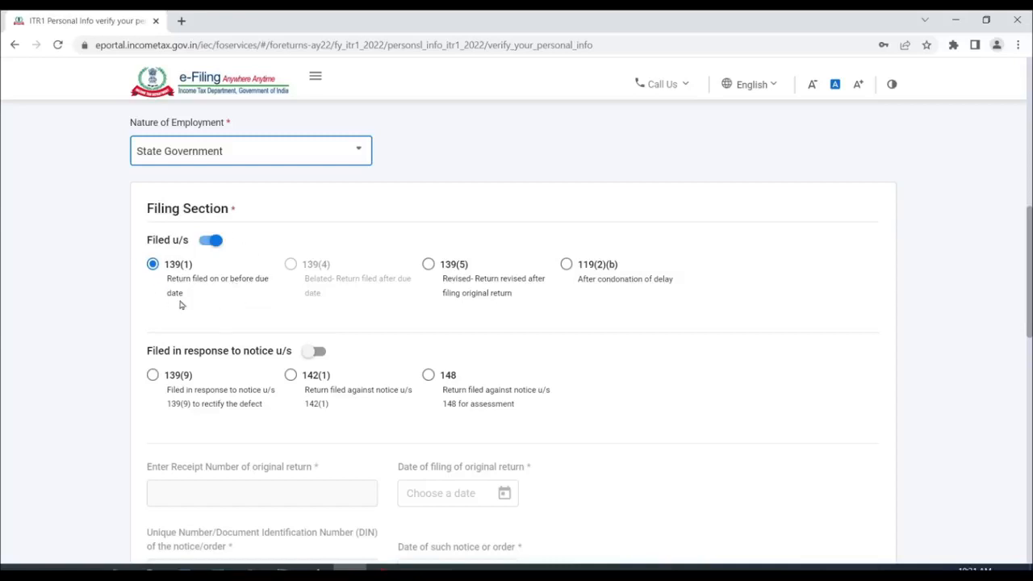
pyautogui.scroll(-5, 203, 294)
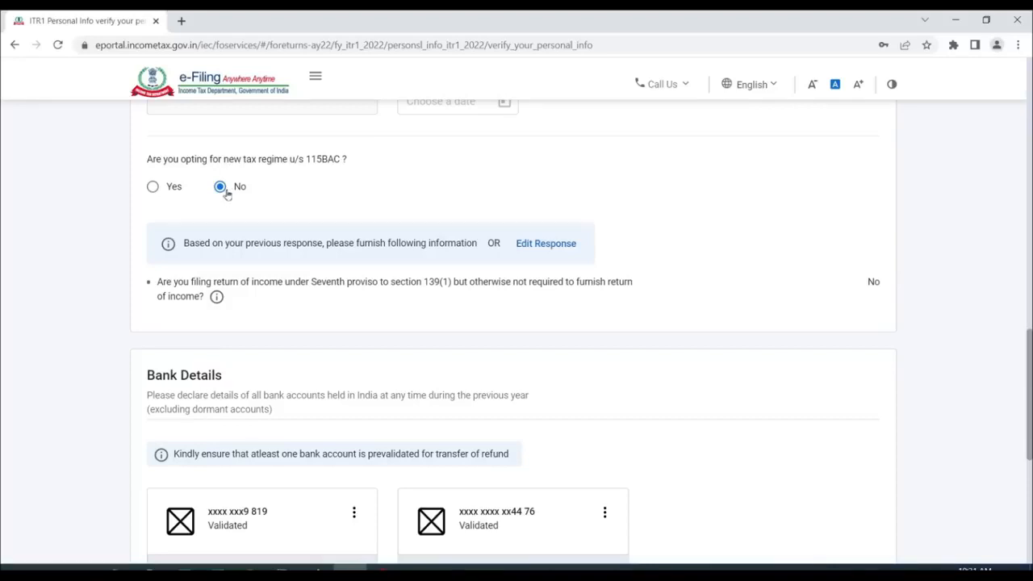
# - Decline the 115BAC new tax regime, deselect the first bank account for refund, and confirm
pyautogui.click(154, 187)
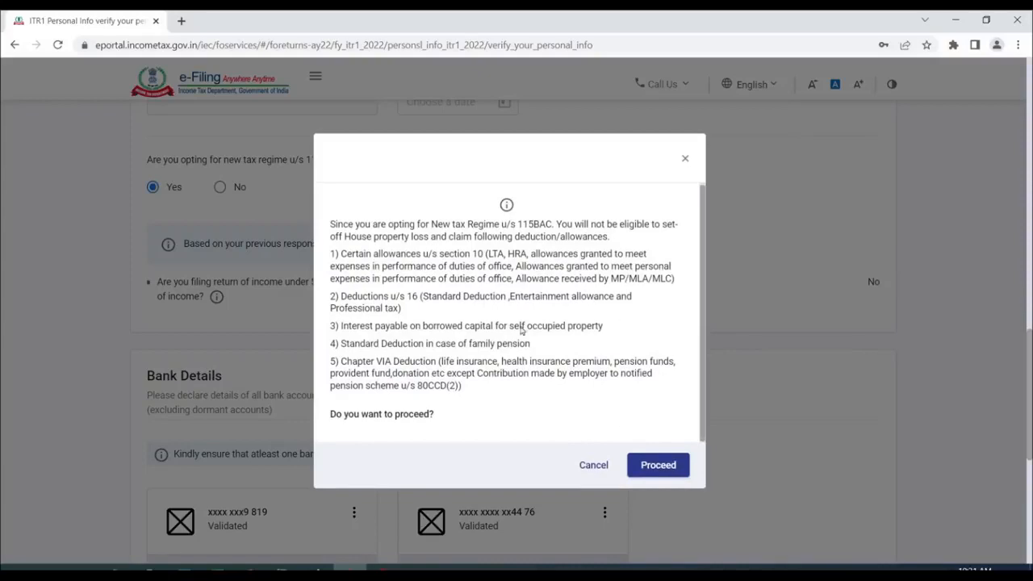
pyautogui.click(660, 468)
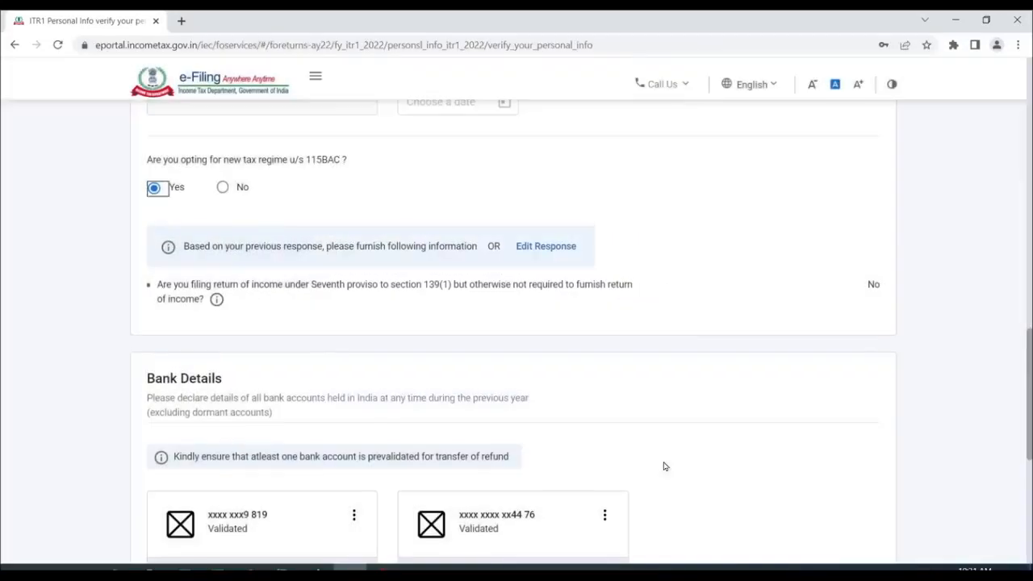
pyautogui.click(222, 187)
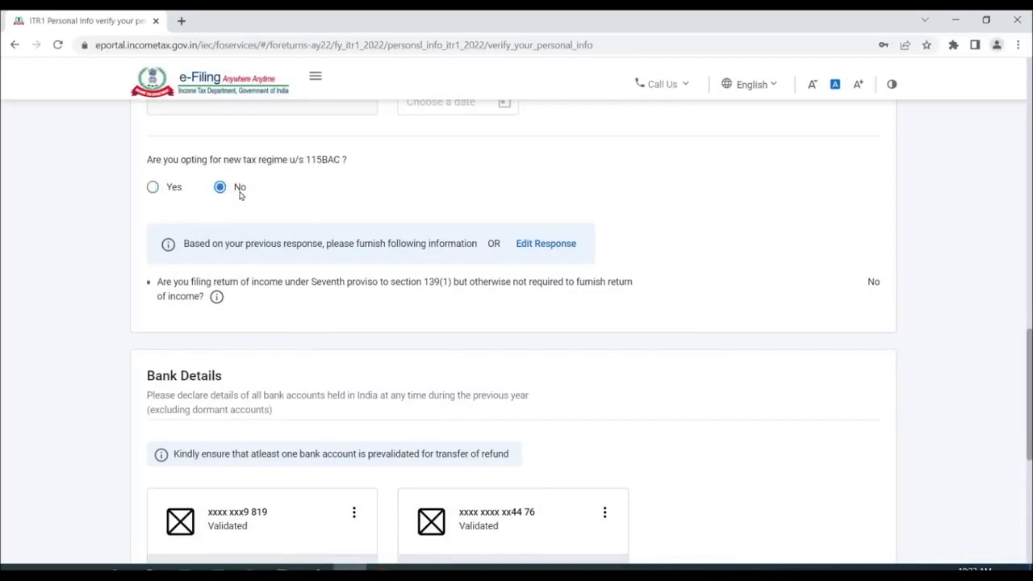
pyautogui.moveTo(1031, 369); pyautogui.dragTo(1020, 445)
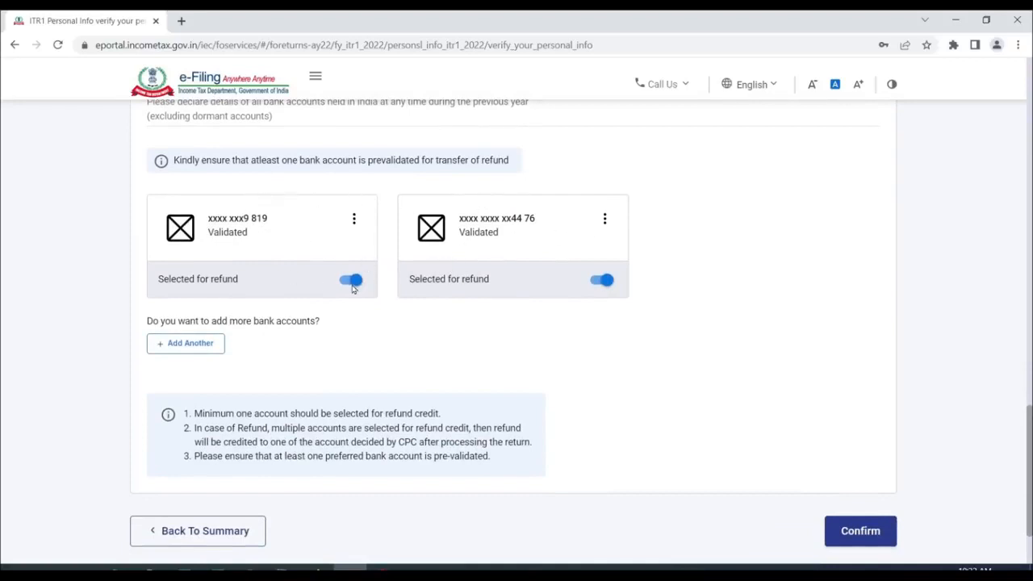
pyautogui.click(350, 280)
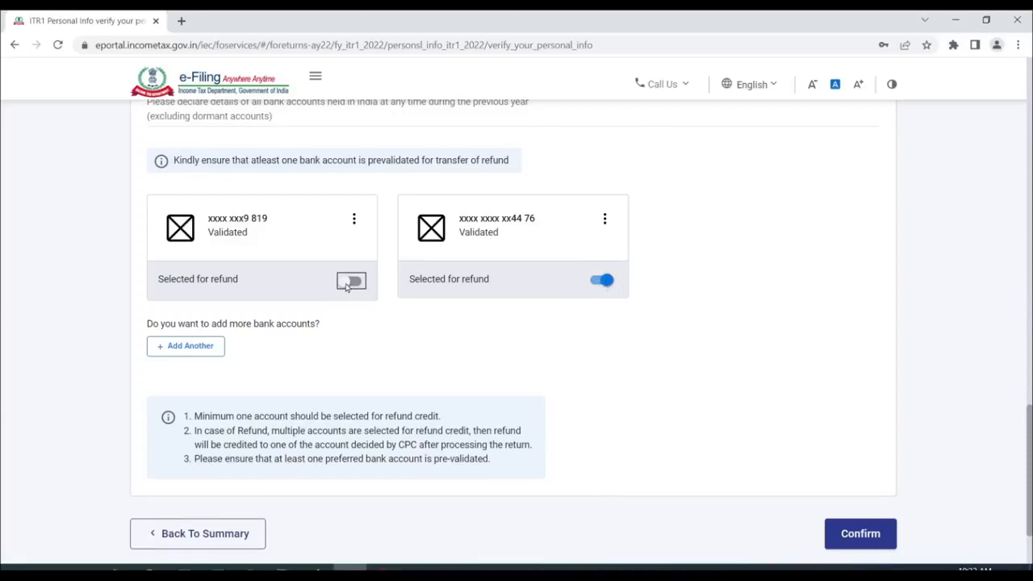
pyautogui.click(860, 533)
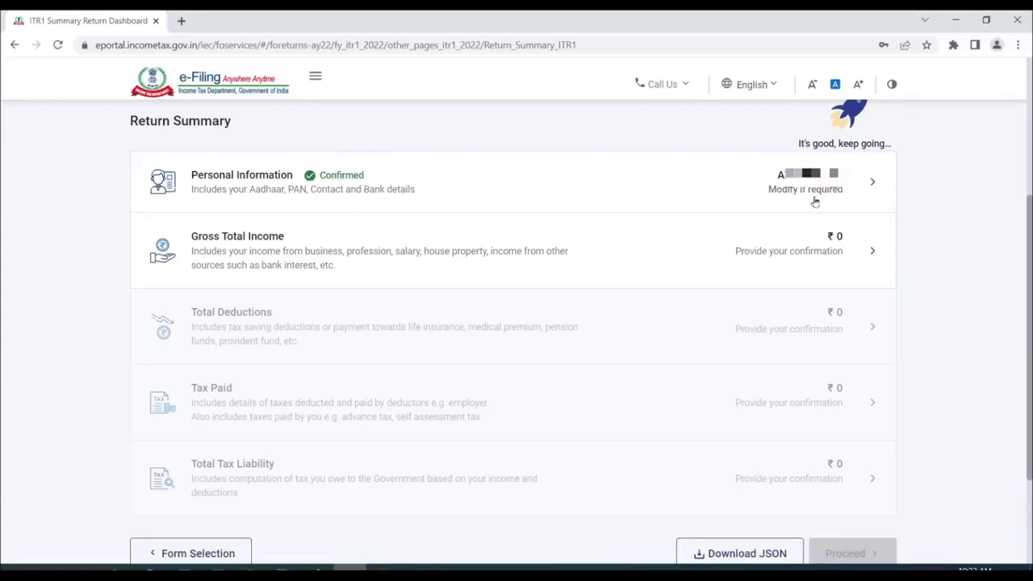
pyautogui.click(833, 252)
pyautogui.scroll(-4, 499, 276)
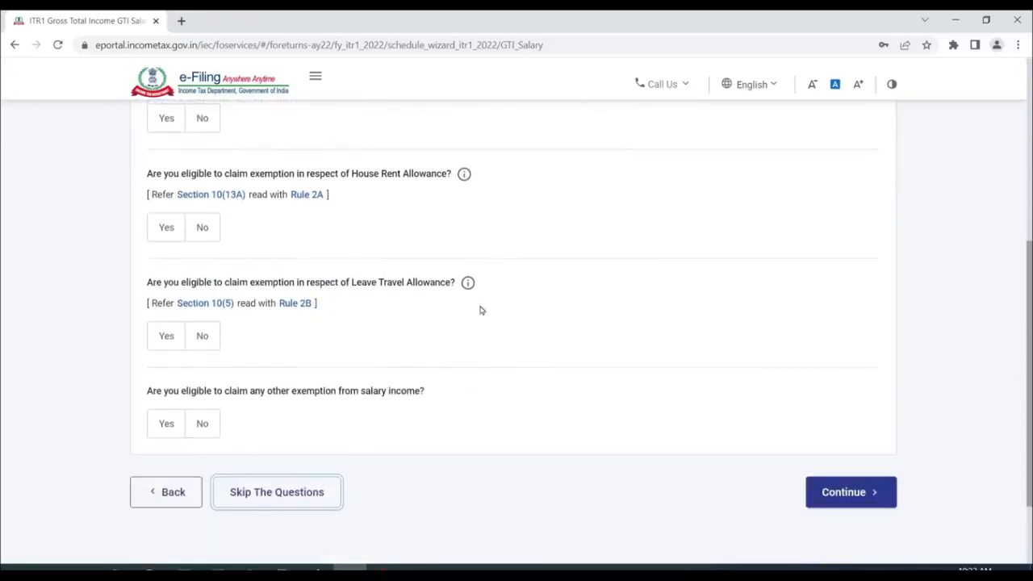
pyautogui.click(284, 499)
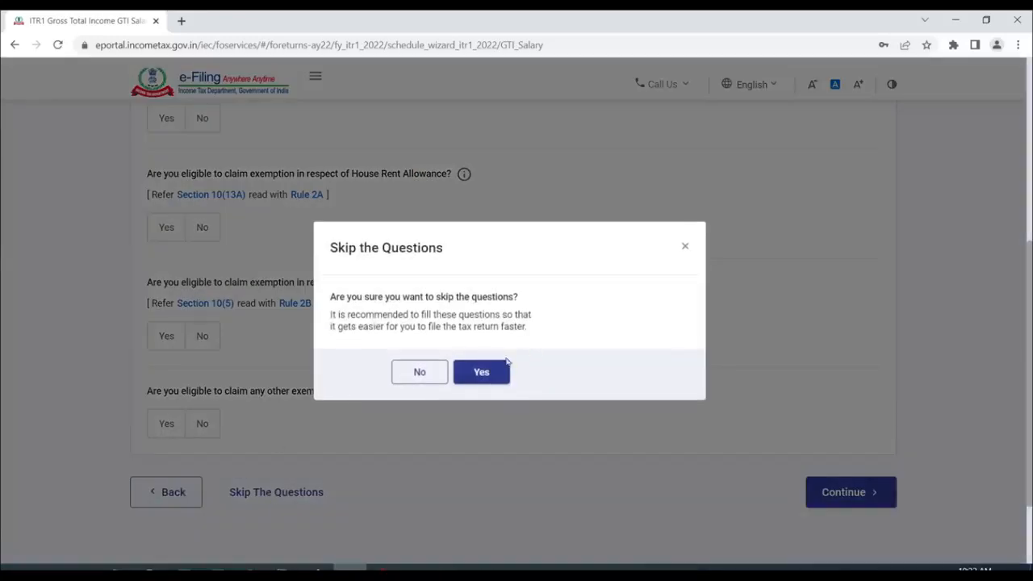
pyautogui.click(481, 372)
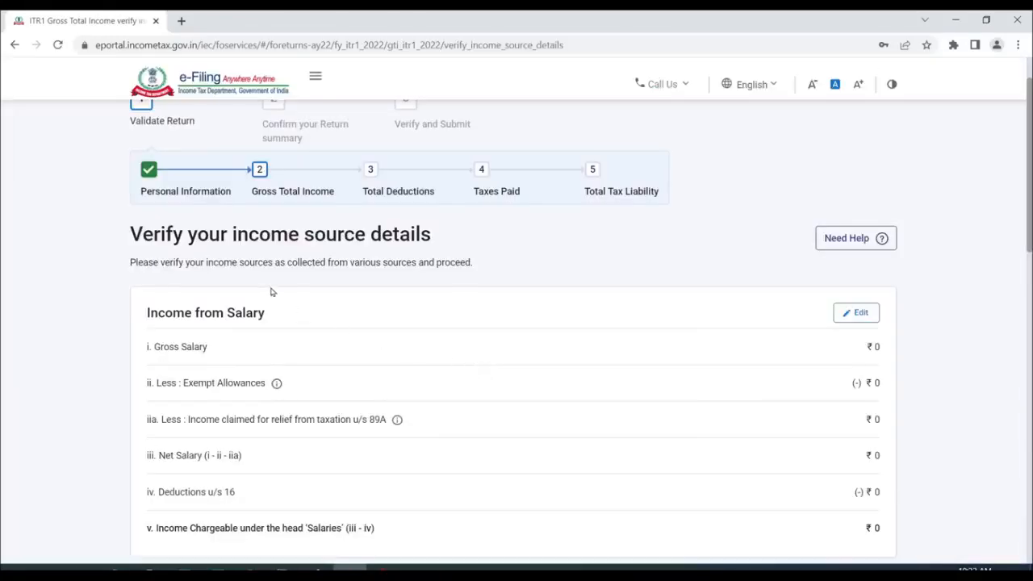
pyautogui.scroll(-4, 618, 330)
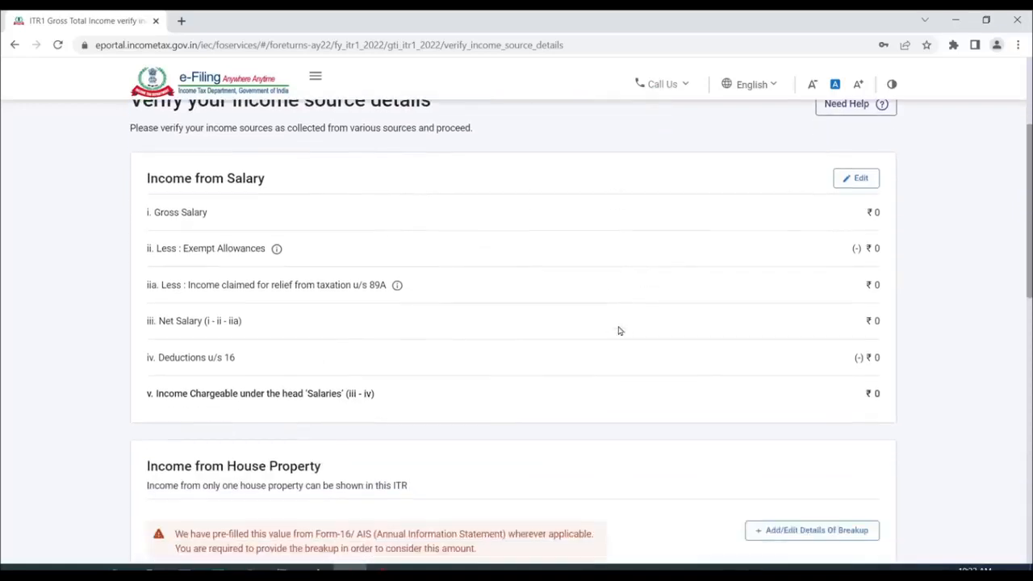
pyautogui.scroll(-2, 410, 282)
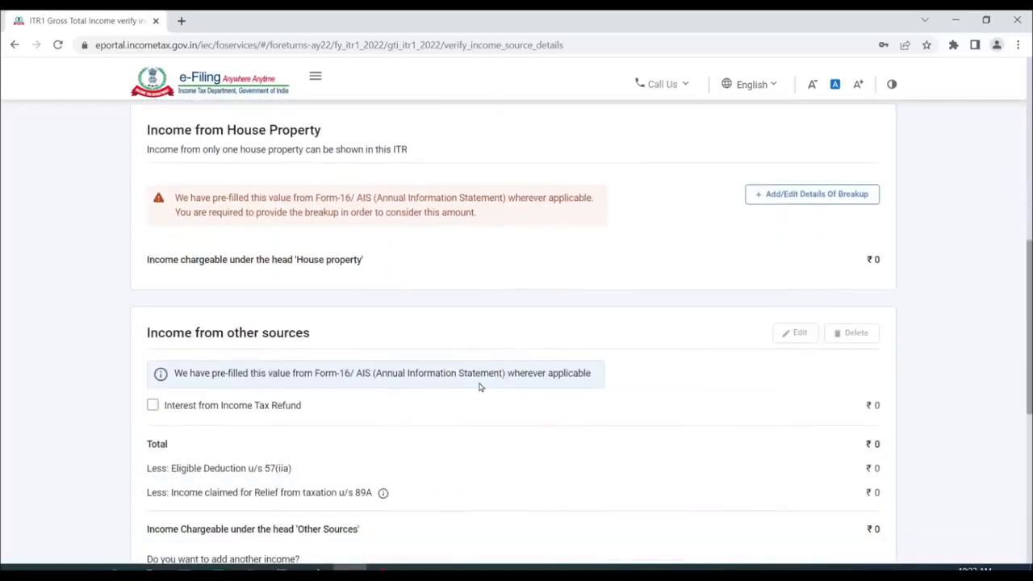
pyautogui.scroll(-2, 478, 387)
pyautogui.scroll(8, 488, 389)
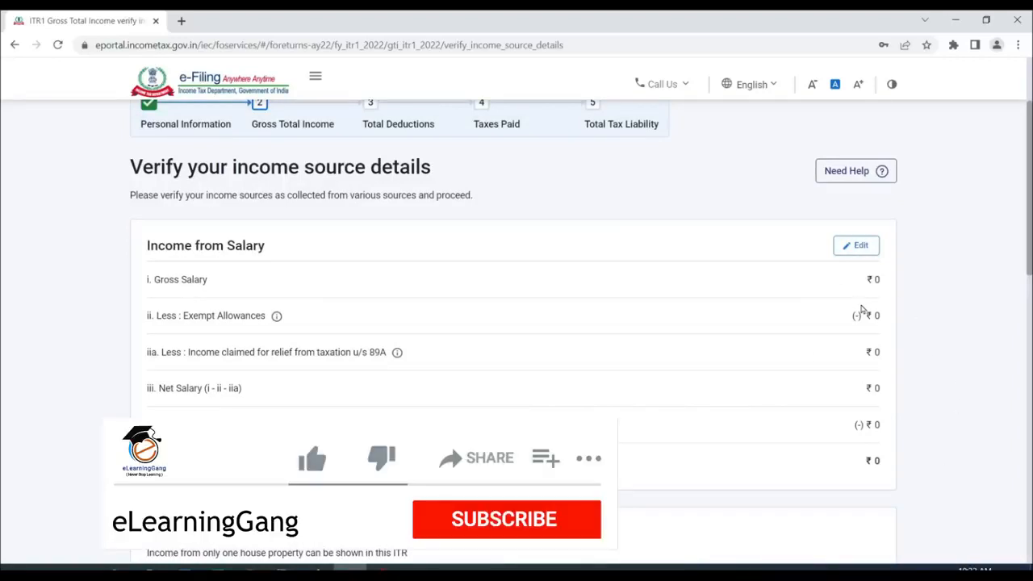
# - Edit Income from Salary and paste 7,20,000 from Excel as section 17(1) salary
pyautogui.click(857, 249)
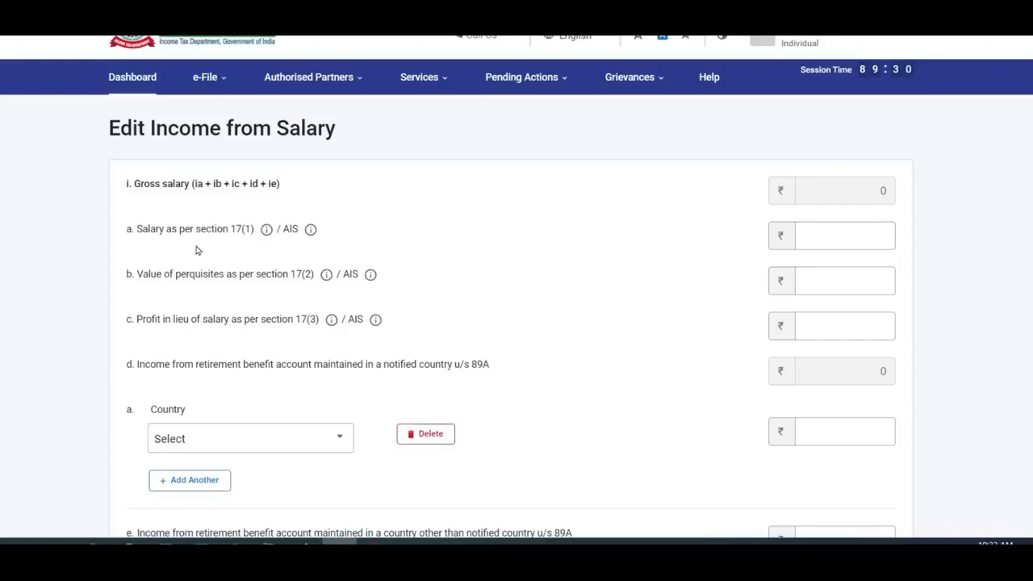
pyautogui.hotkey('alt', 'Tab')
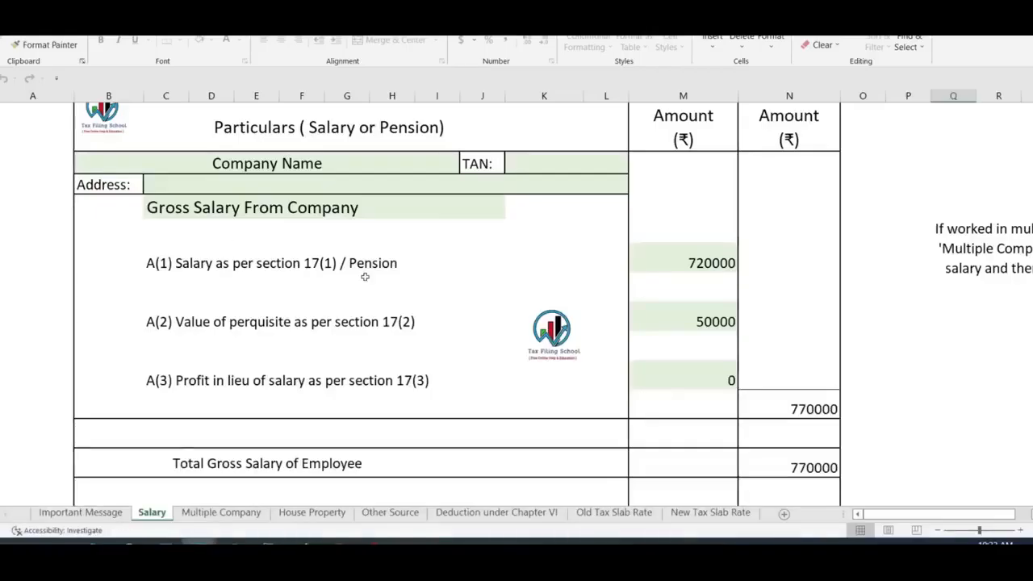
pyautogui.click(712, 264)
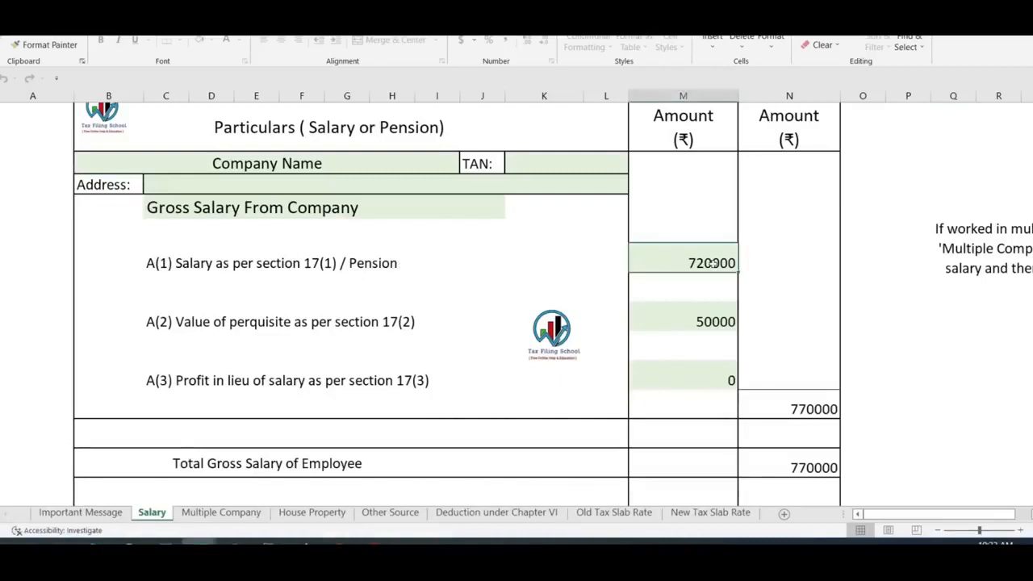
pyautogui.hotkey('alt', 'Tab')
pyautogui.click(867, 235)
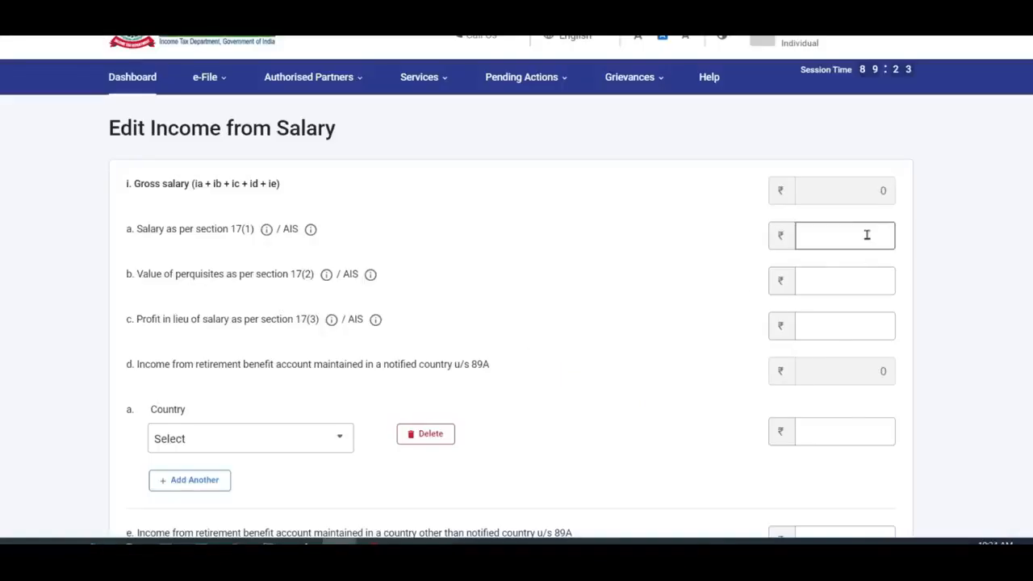
pyautogui.write('7,20,000')
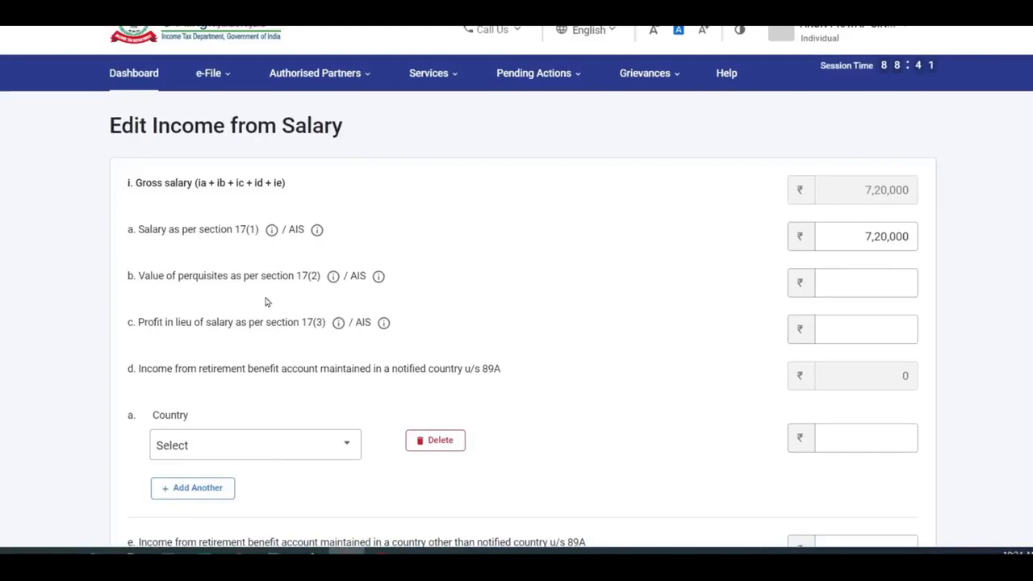
pyautogui.press('Tab')
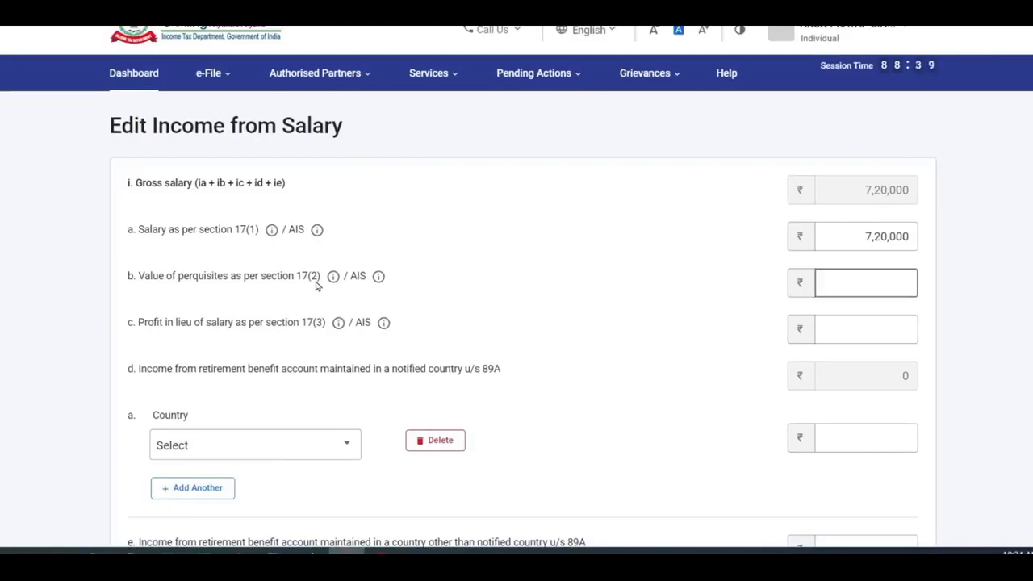
# - Copy 50,000 from the workbook into the section 17(2) perquisites field
pyautogui.hotkey('alt', 'Tab')
pyautogui.click(709, 326)
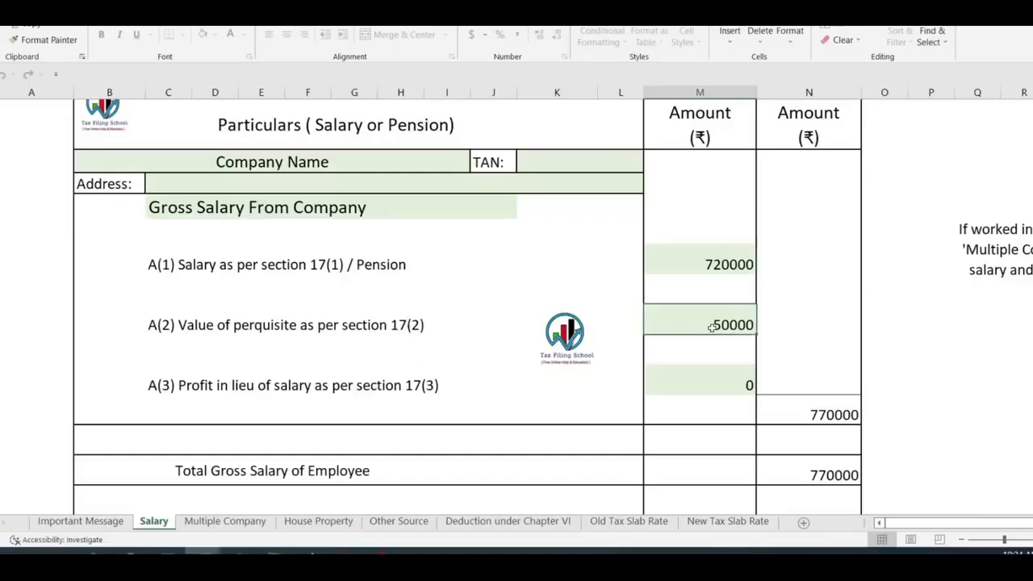
pyautogui.hotkey('ctrl', 'c')
pyautogui.hotkey('alt', 'Tab')
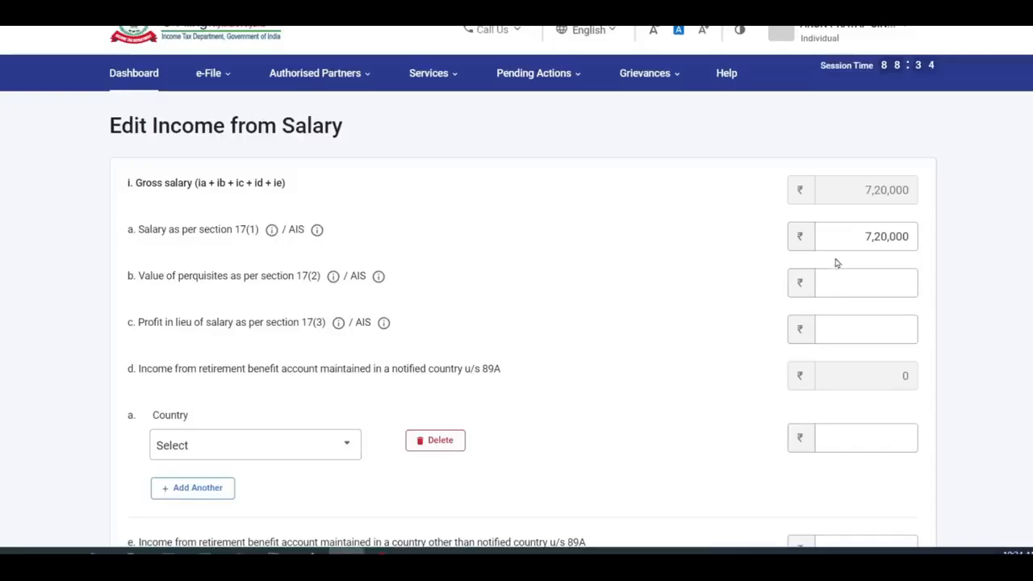
pyautogui.hotkey('ctrl', 'v')
pyautogui.click(375, 405)
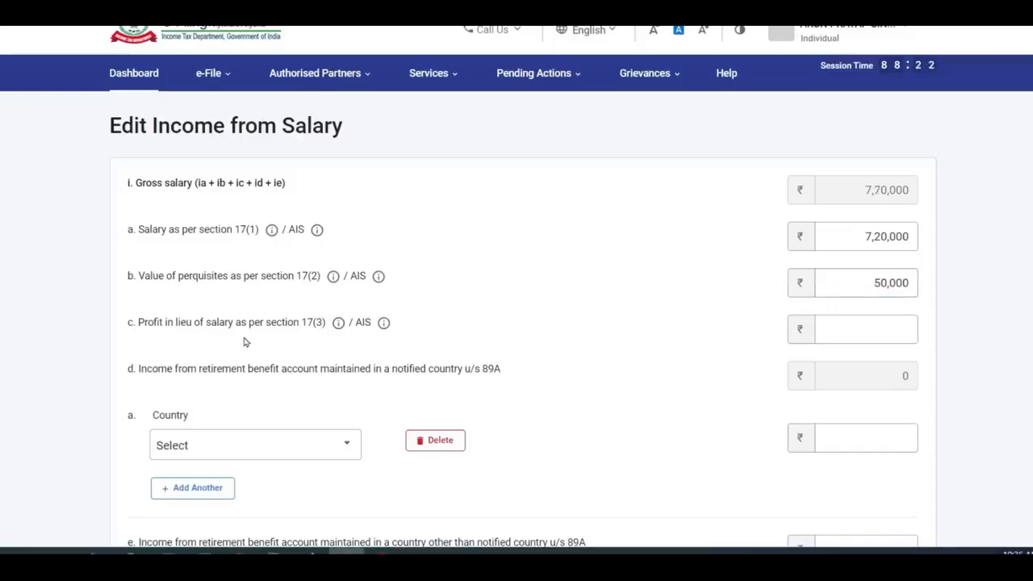
pyautogui.click(864, 330)
# - Select United States of America in the 89A country row, then delete that row
pyautogui.scroll(-2, 977, 242)
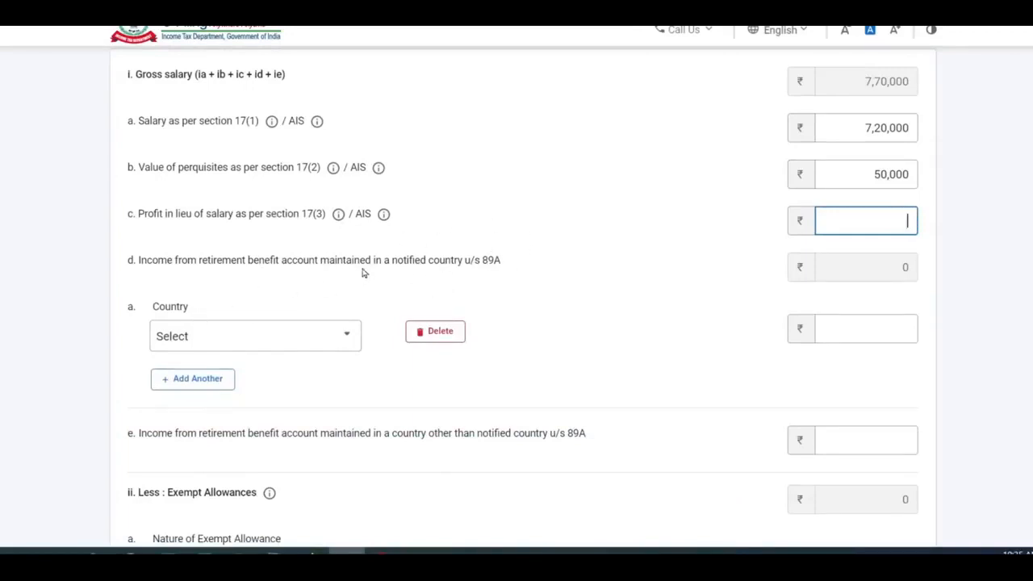
pyautogui.scroll(-1, 347, 279)
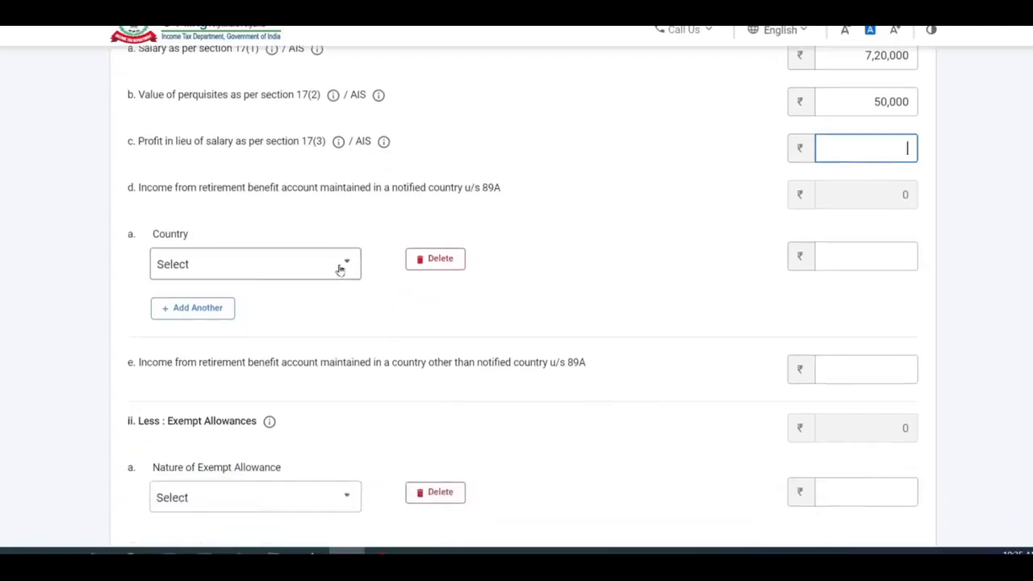
pyautogui.click(339, 267)
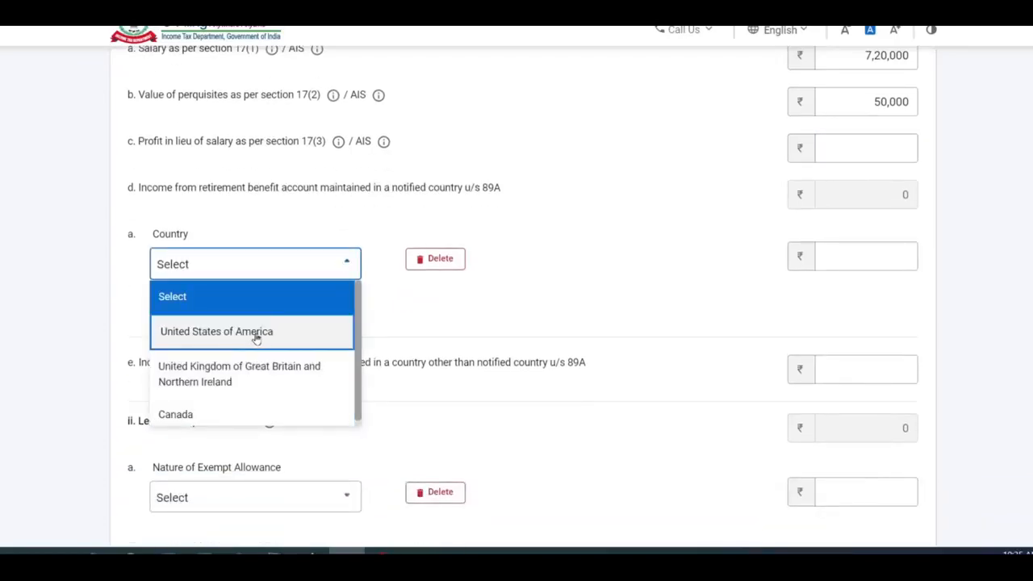
pyautogui.click(256, 337)
pyautogui.click(847, 256)
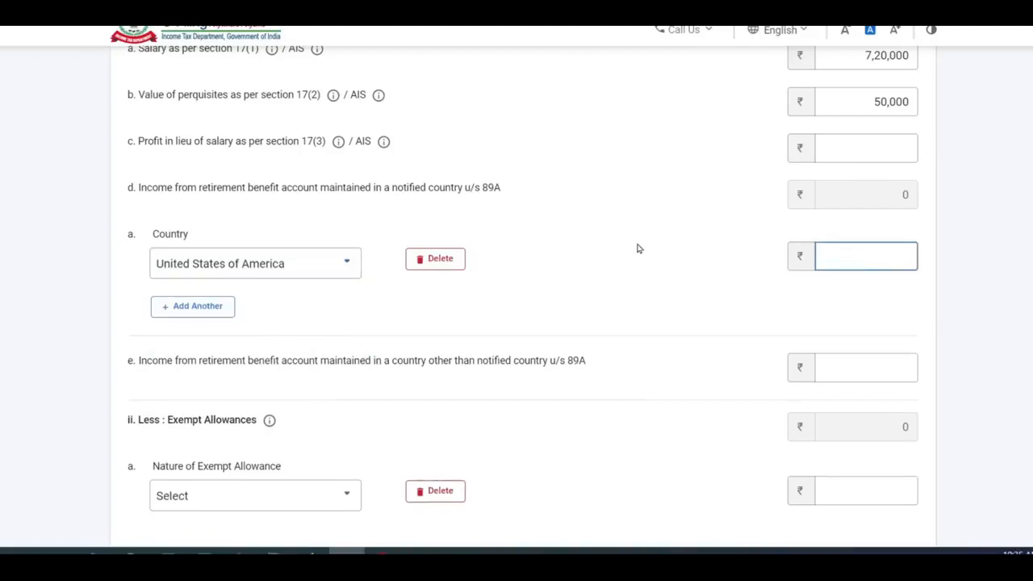
pyautogui.click(435, 258)
pyautogui.click(641, 330)
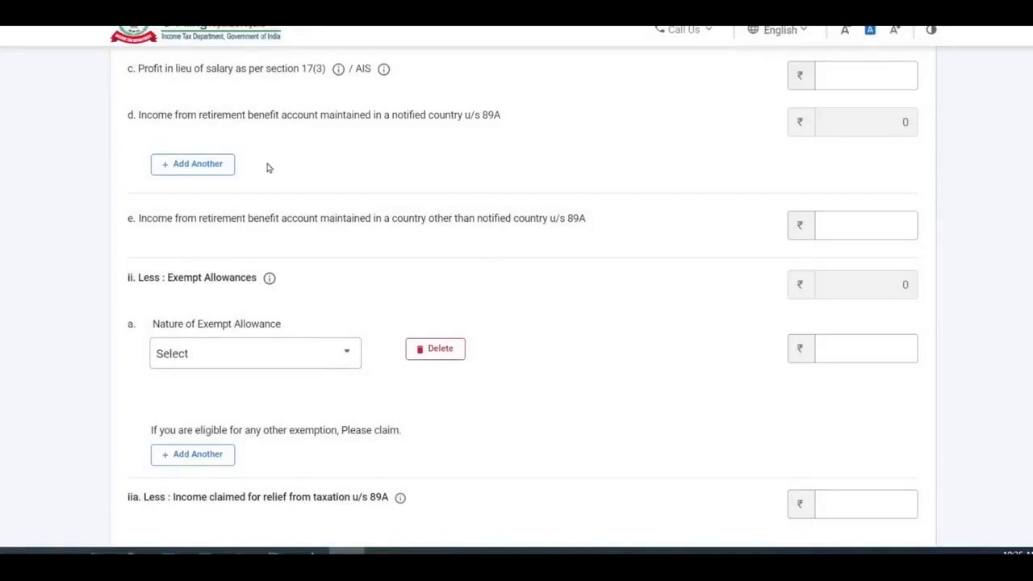
# - Check the Net Salary of 7,70,000 and switch to Excel's Salary sheet
pyautogui.click(883, 231)
pyautogui.scroll(-1, 693, 191)
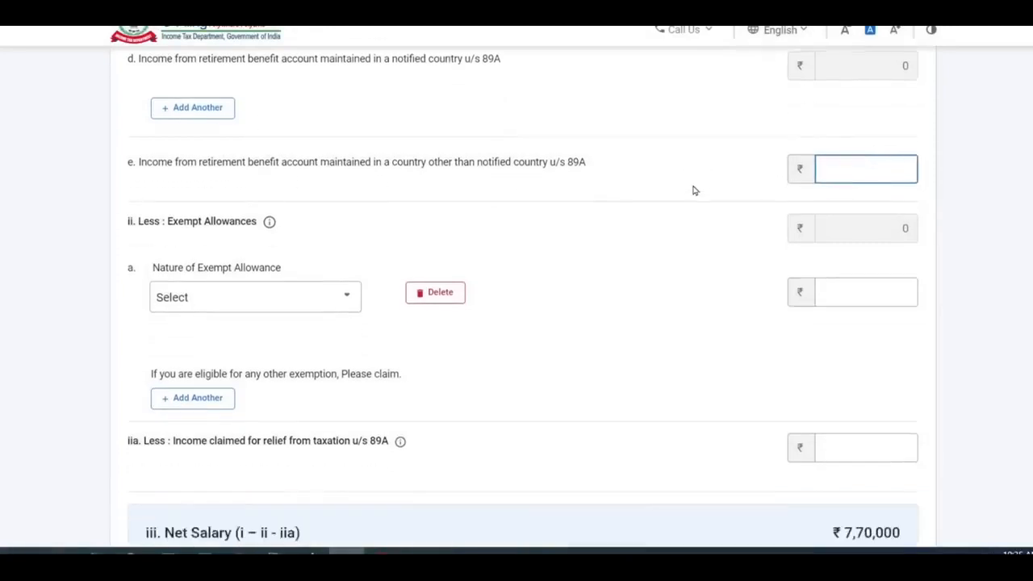
pyautogui.scroll(-2, 693, 190)
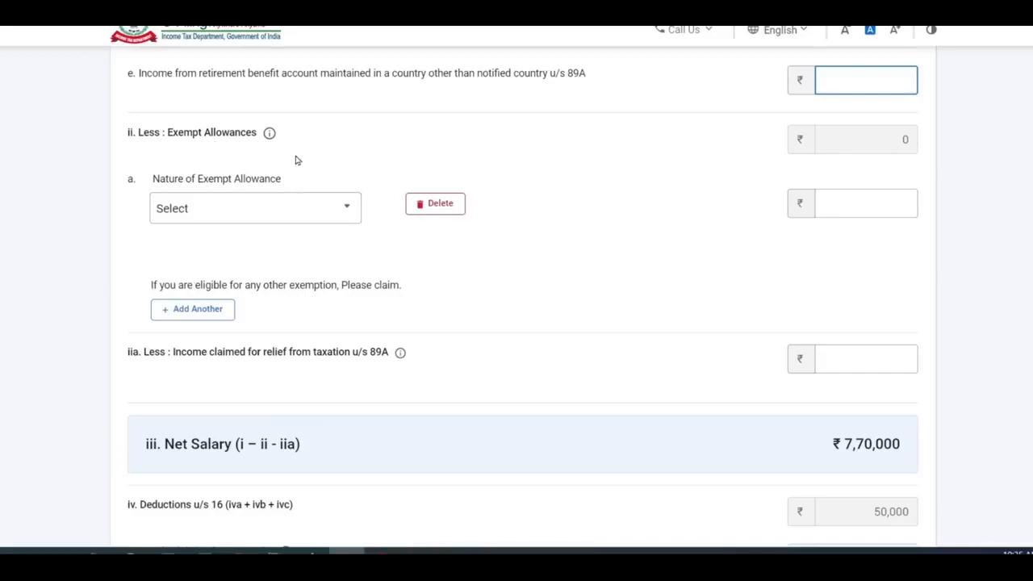
pyautogui.hotkey('alt', 'Tab')
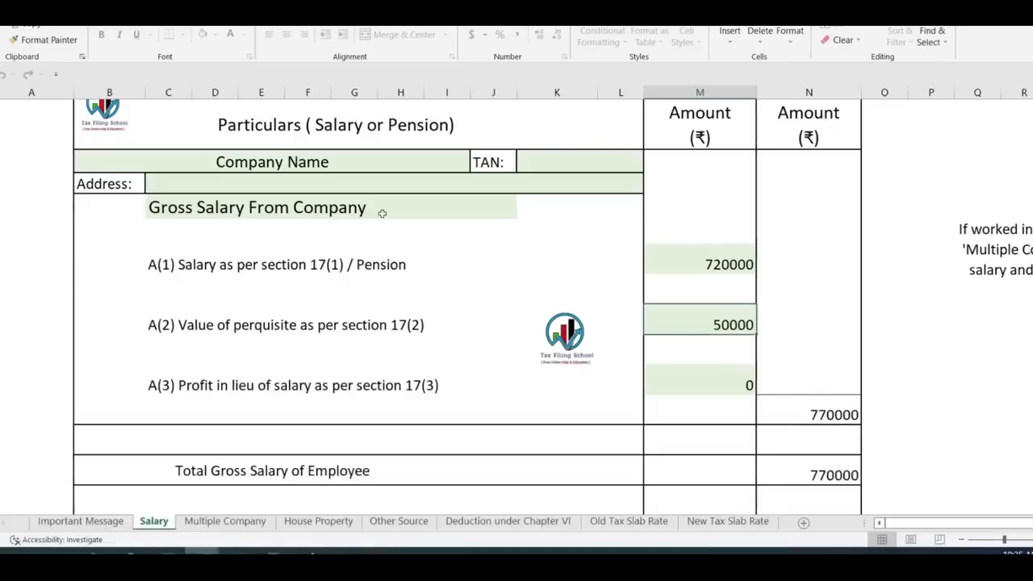
# - Check the exempt allowances in Excel: house rent 22000 and cost-of-living 2400
pyautogui.scroll(-3, 388, 217)
pyautogui.scroll(-2, 394, 221)
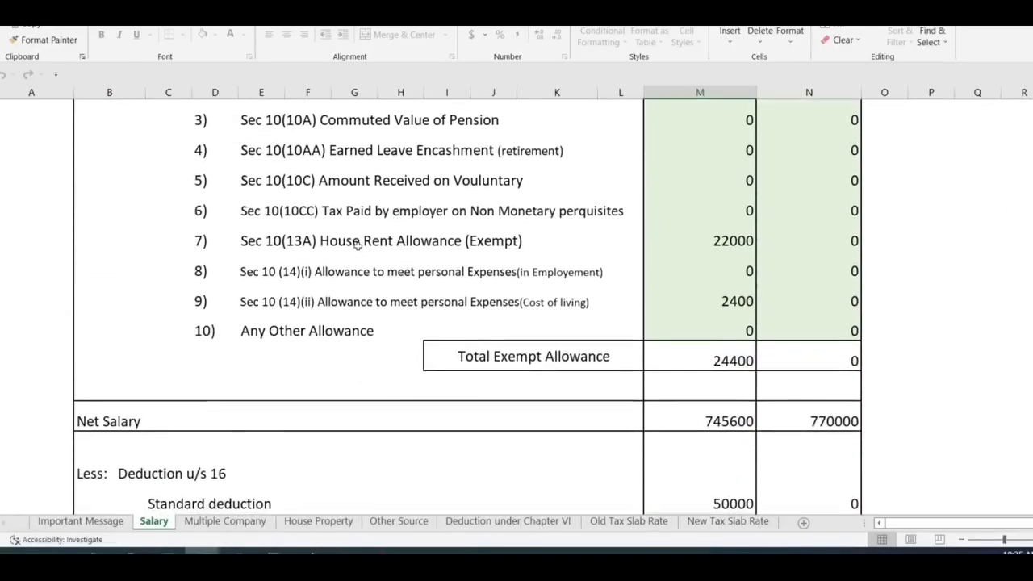
pyautogui.click(739, 246)
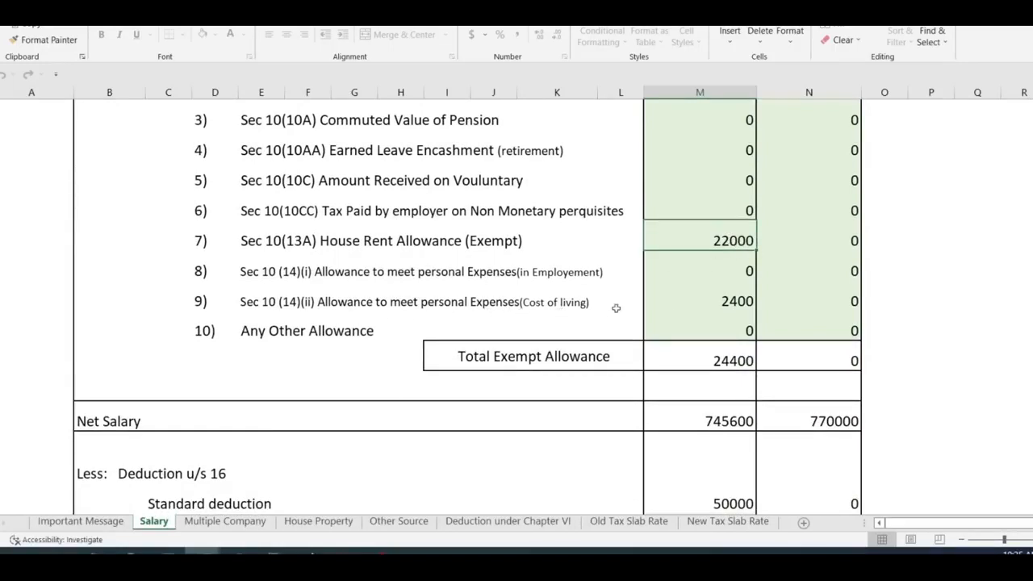
pyautogui.click(723, 304)
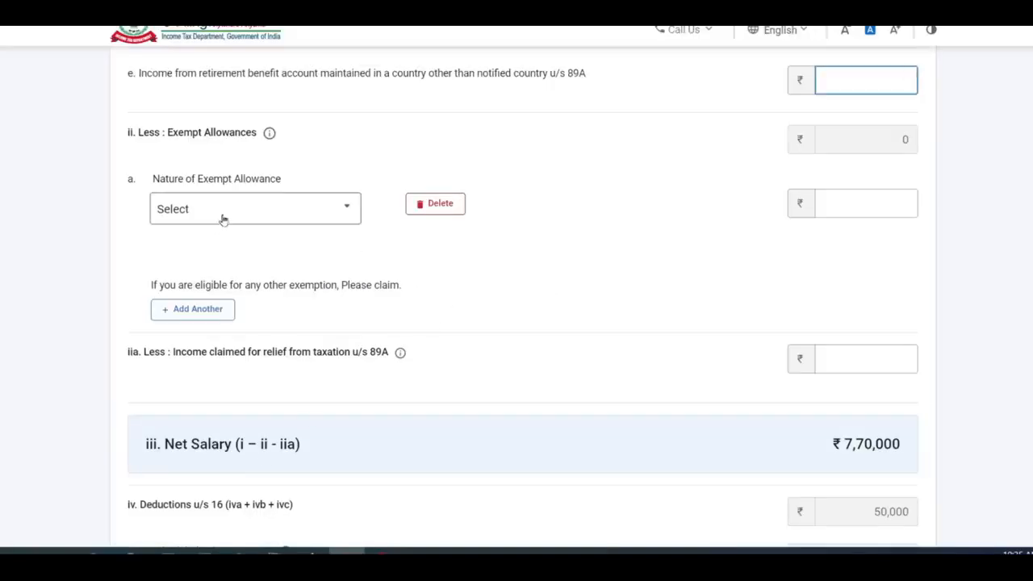
pyautogui.click(221, 212)
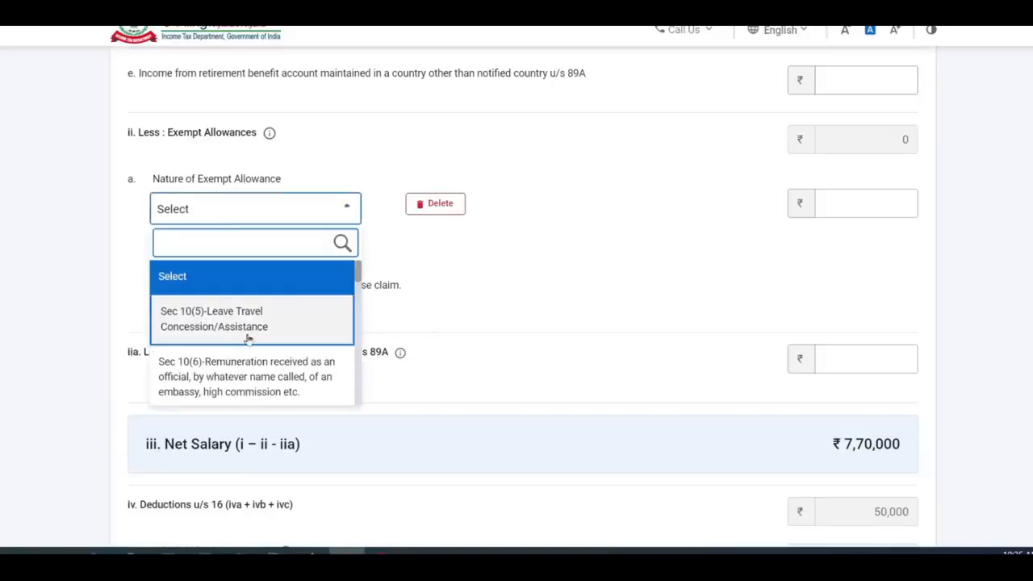
# - Enter exempt allowances of 22,000 u/s 10(13A) and 2,400 u/s 10(14)(ii)
pyautogui.scroll(-8, 248, 339)
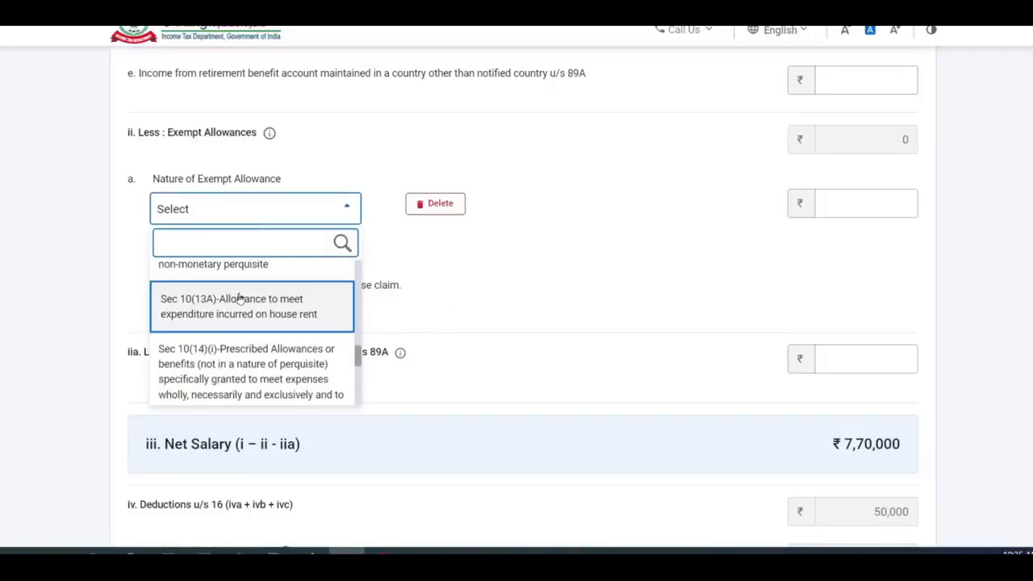
pyautogui.click(240, 299)
pyautogui.click(874, 201)
pyautogui.write('22000')
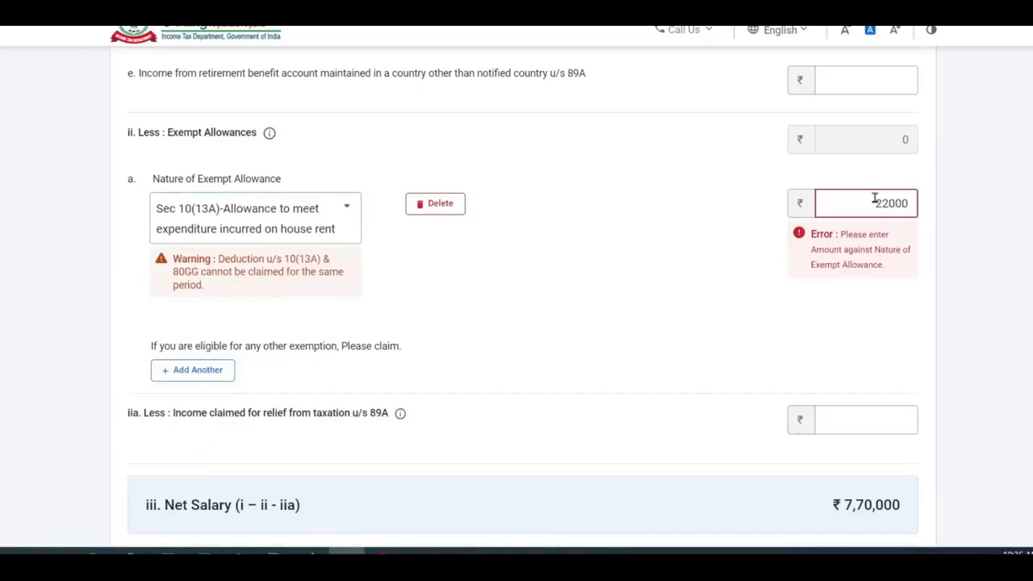
pyautogui.click(659, 315)
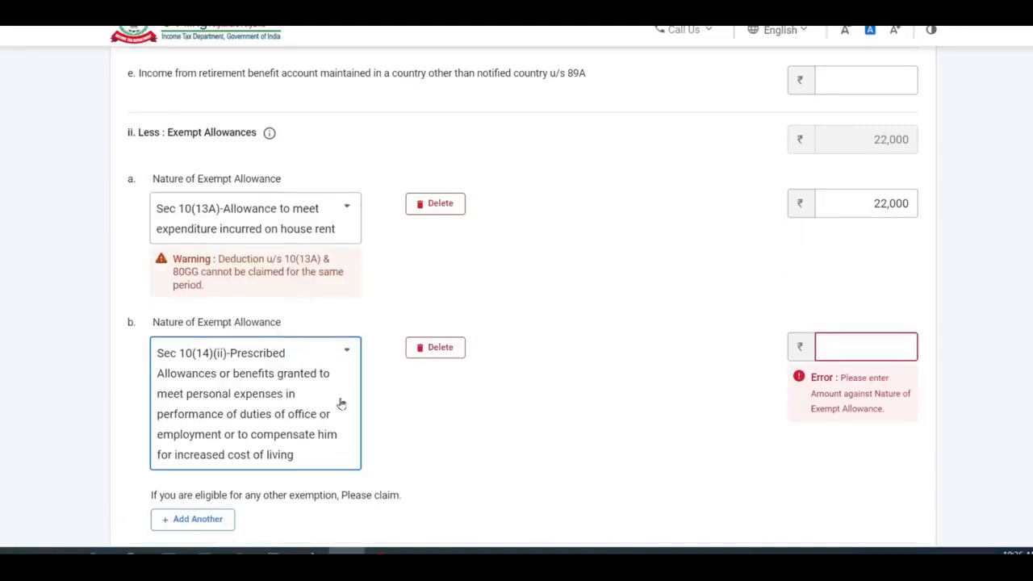
pyautogui.click(879, 350)
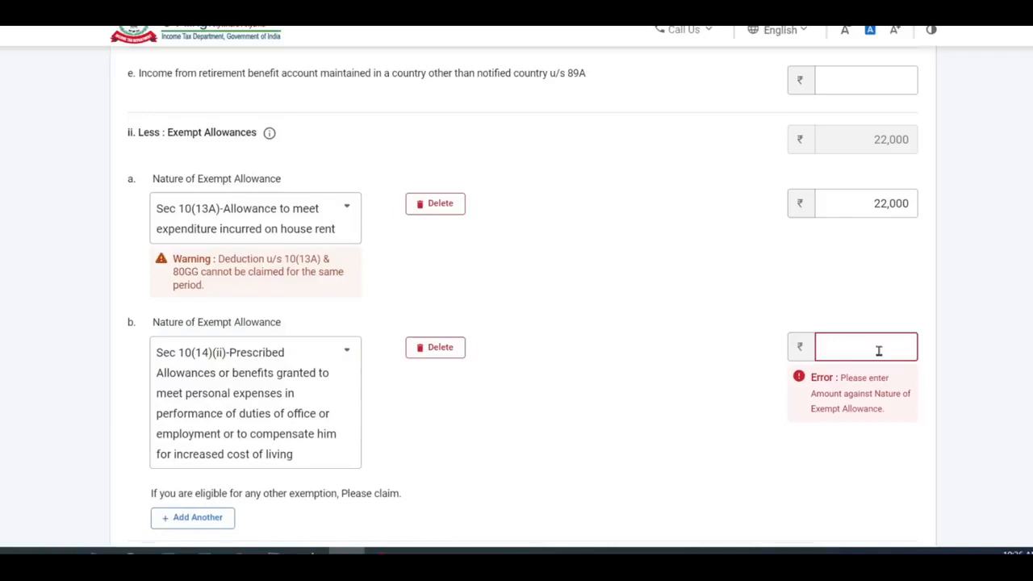
pyautogui.write('2400')
pyautogui.click(647, 397)
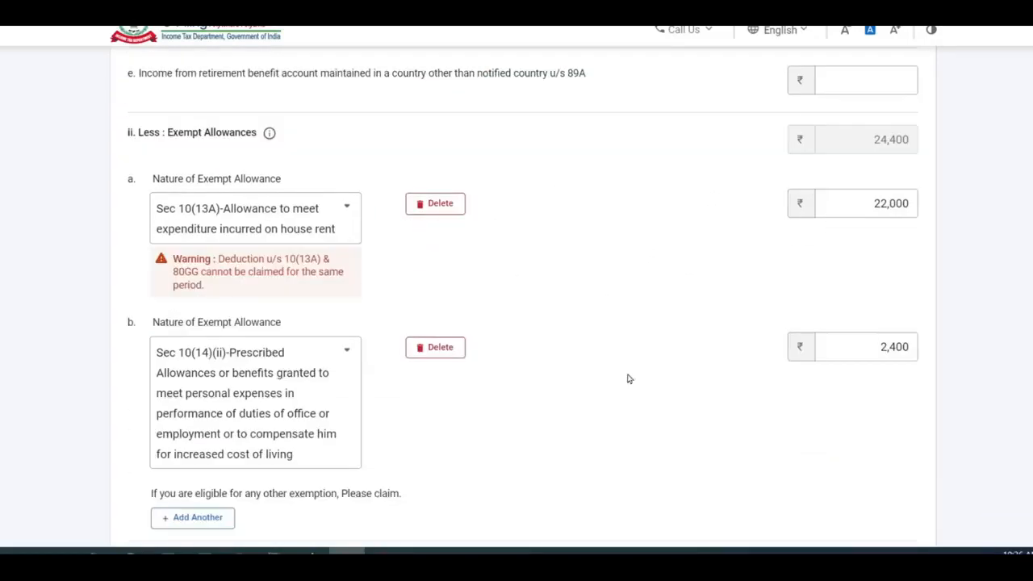
# - Delete the empty third allowance row so the total reads 24,400
pyautogui.scroll(-3, 595, 186)
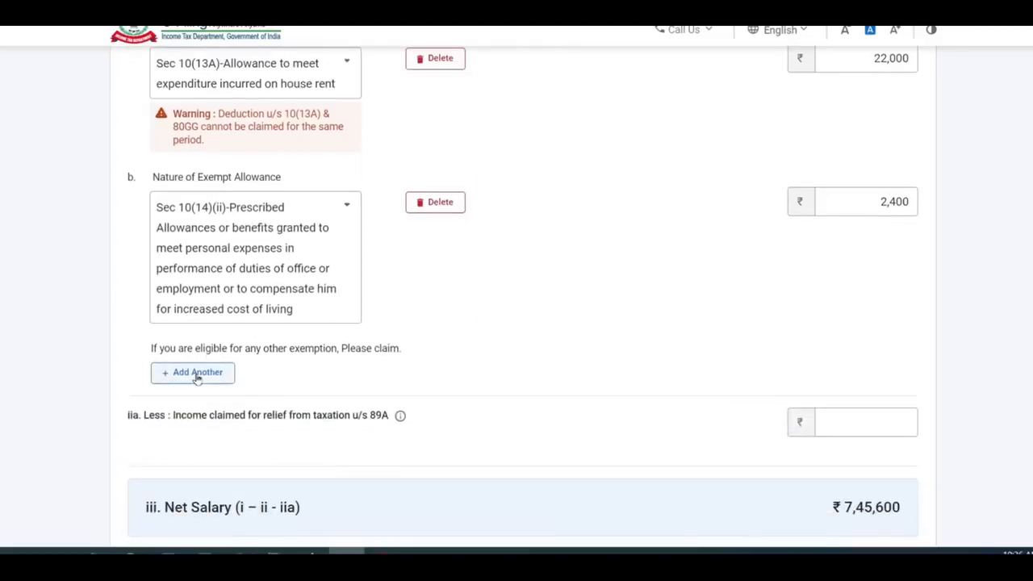
pyautogui.click(198, 376)
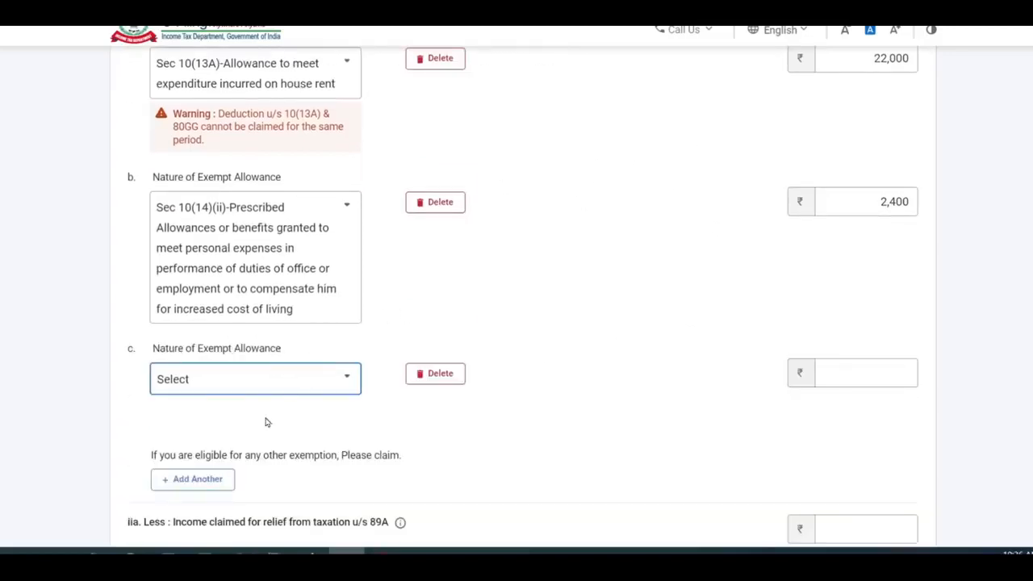
pyautogui.click(267, 389)
pyautogui.scroll(-5, 287, 286)
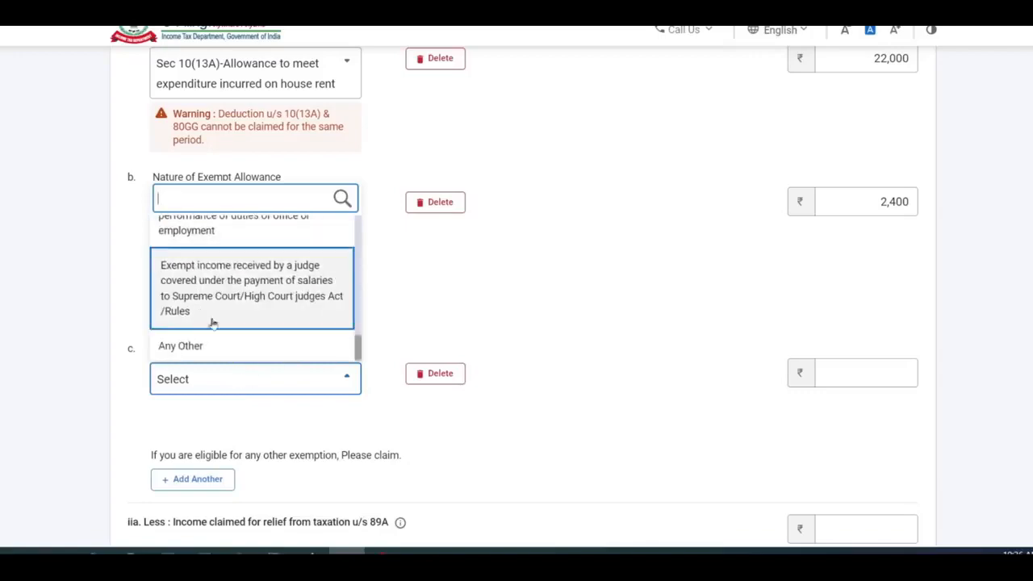
pyautogui.click(452, 375)
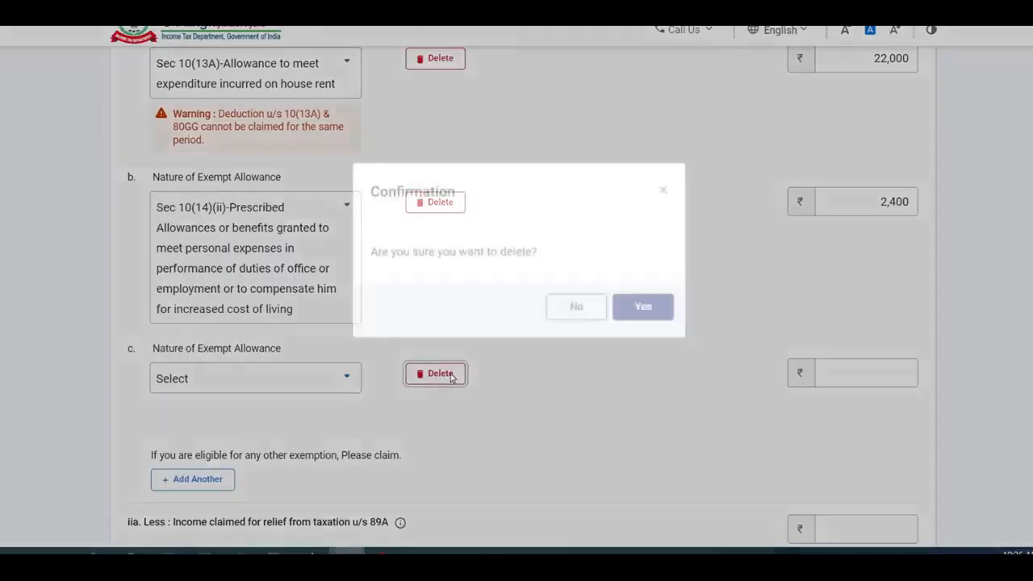
pyautogui.click(638, 332)
pyautogui.scroll(-1, 638, 335)
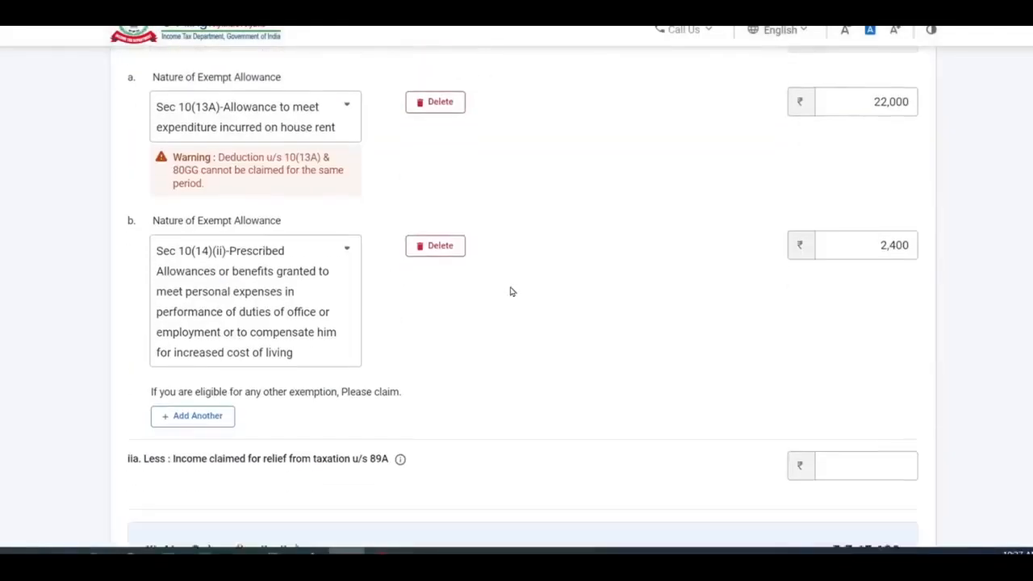
pyautogui.scroll(-3, 511, 288)
pyautogui.scroll(7, 502, 324)
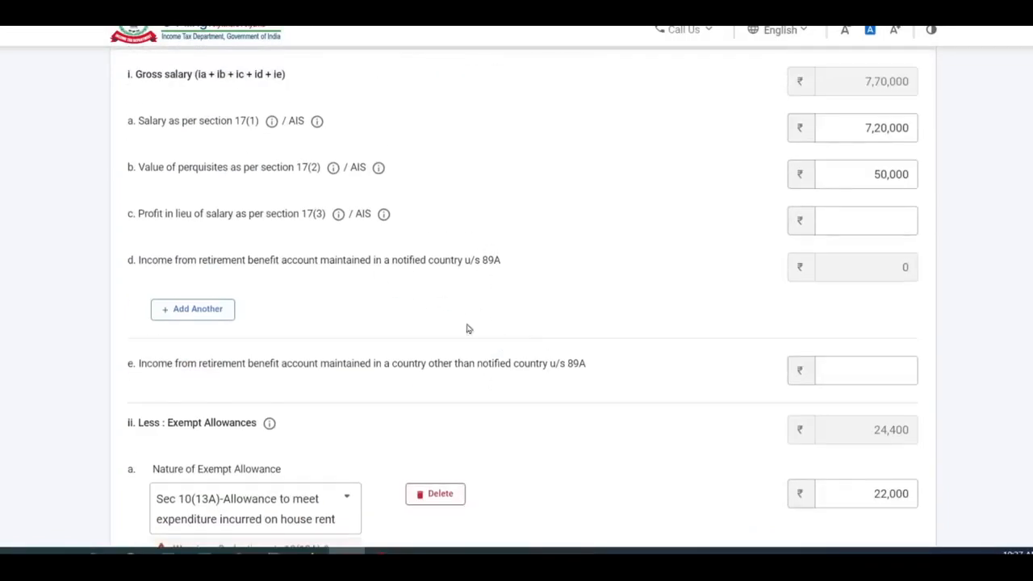
# - Enter 2,500 professional tax, cross-check in Excel, and save salary at 6,93,100 chargeable
pyautogui.scroll(-6, 512, 277)
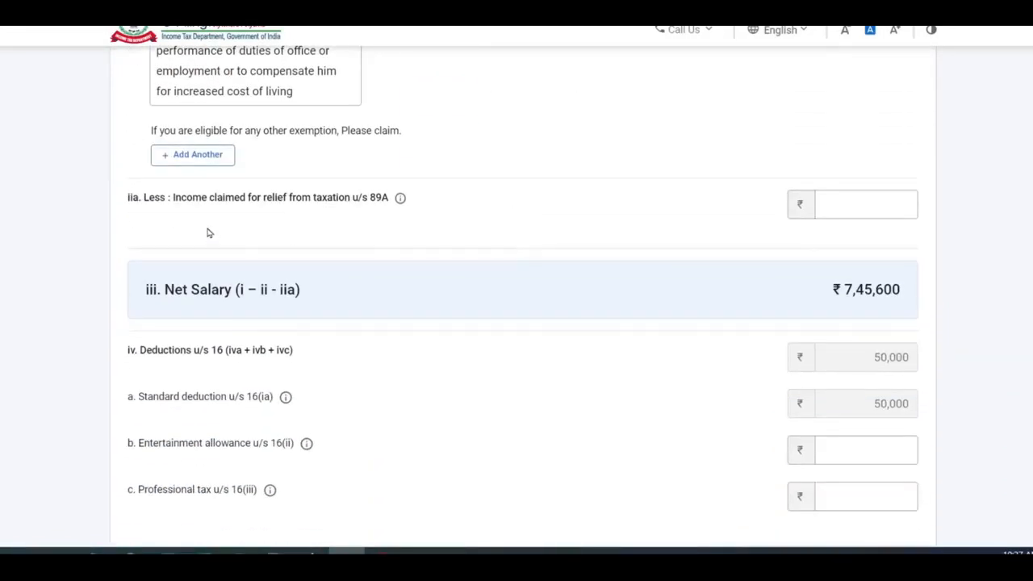
pyautogui.click(867, 202)
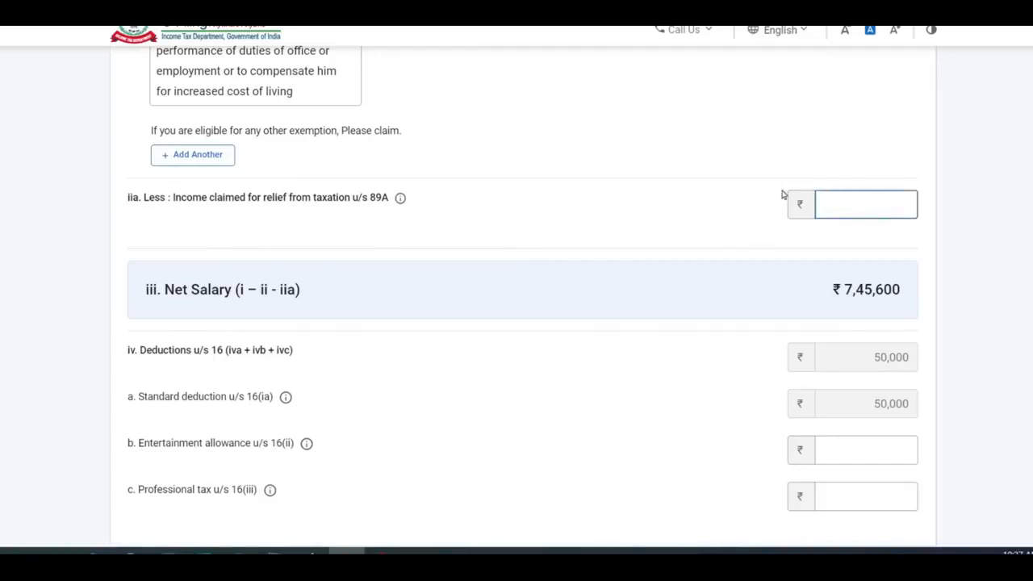
pyautogui.scroll(-2, 648, 180)
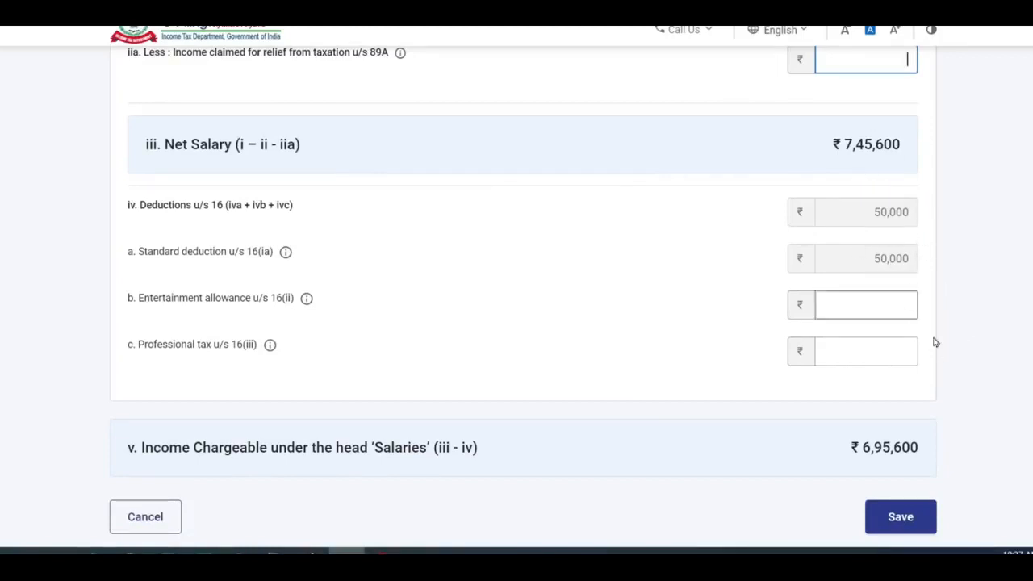
pyautogui.scroll(-1, 432, 345)
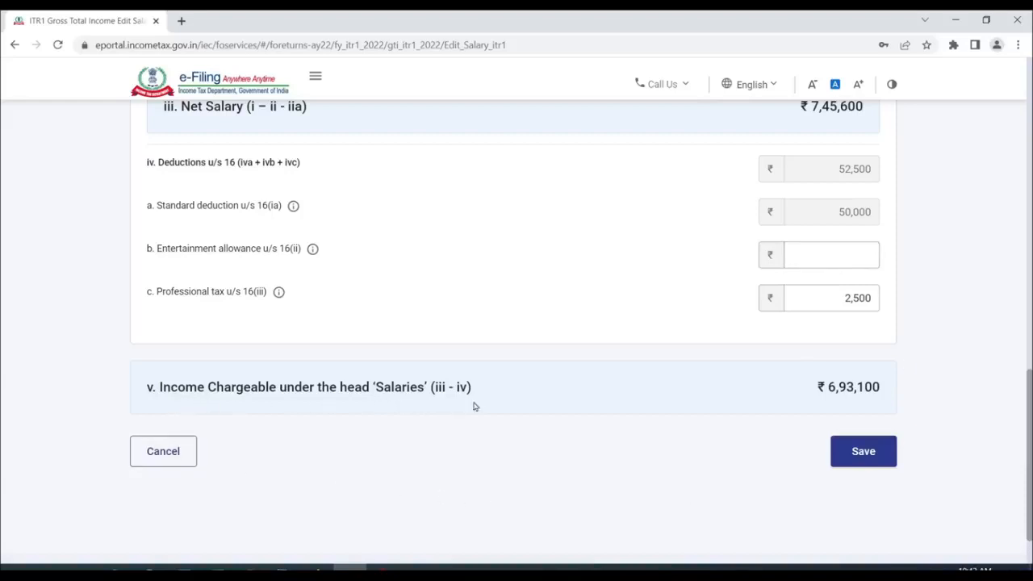
pyautogui.hotkey('alt', 'Tab')
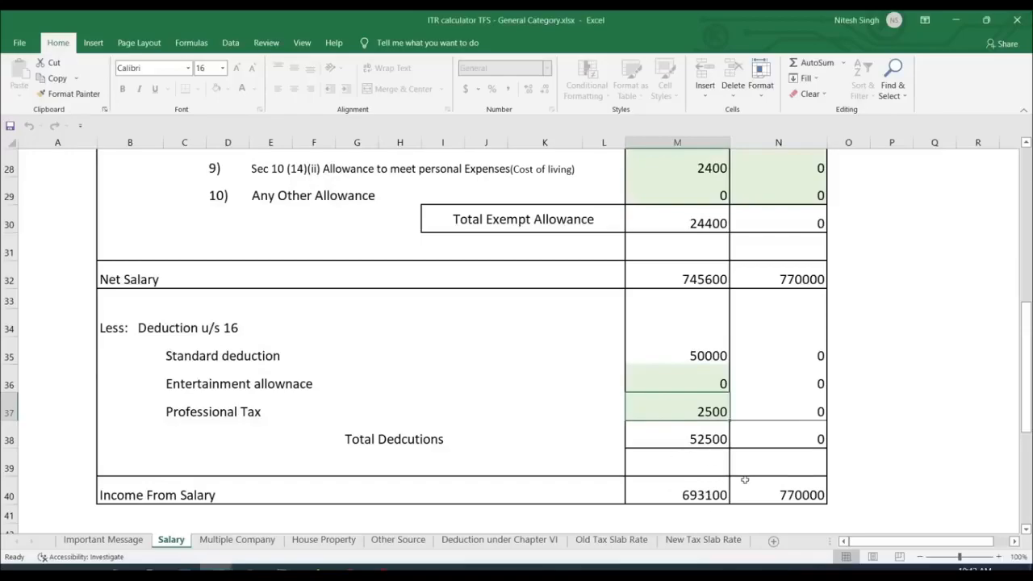
pyautogui.hotkey('alt', 'Tab')
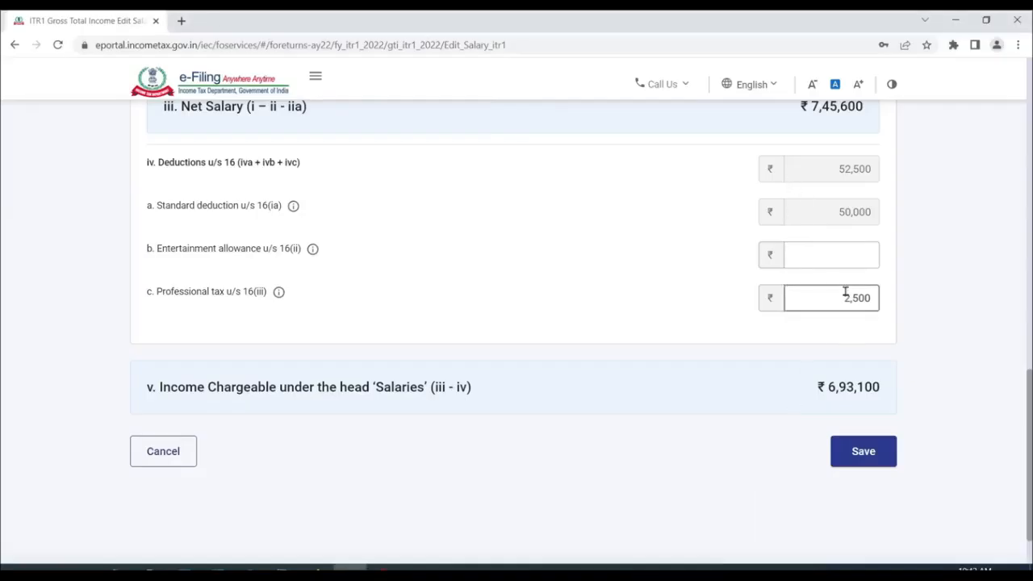
pyautogui.click(863, 454)
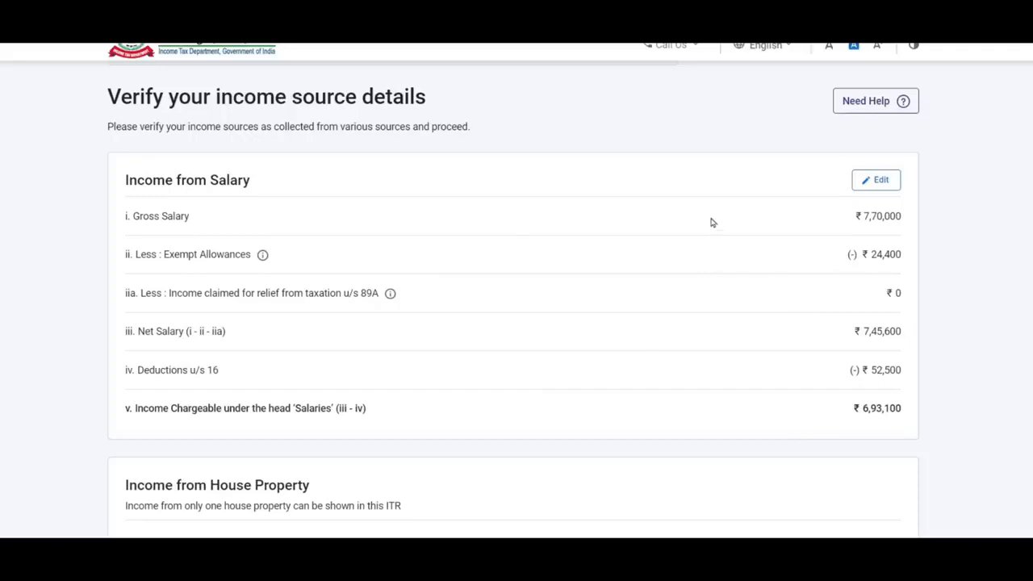
# - Open the Income from House Property breakup details form
pyautogui.scroll(-3, 713, 222)
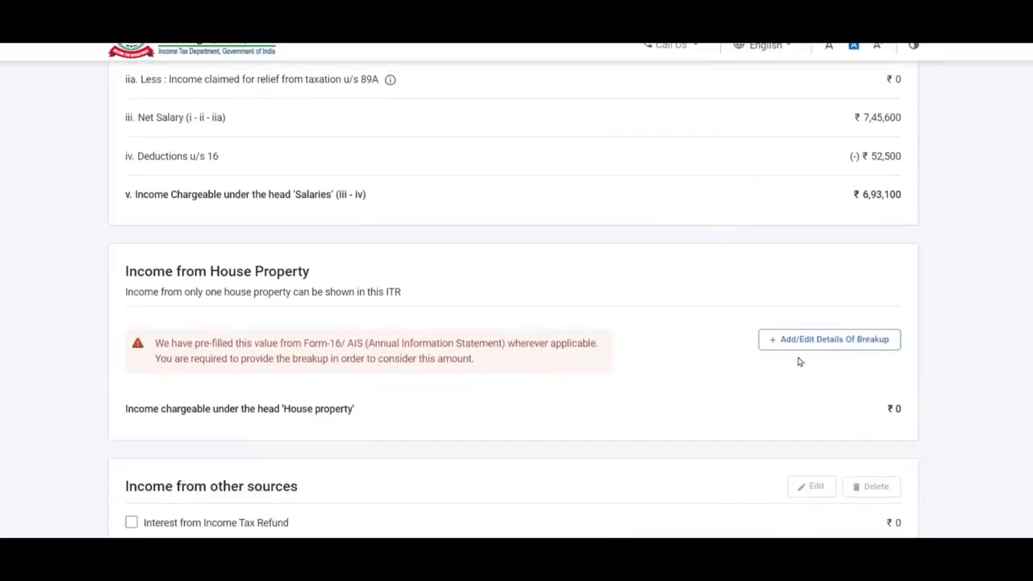
pyautogui.click(852, 343)
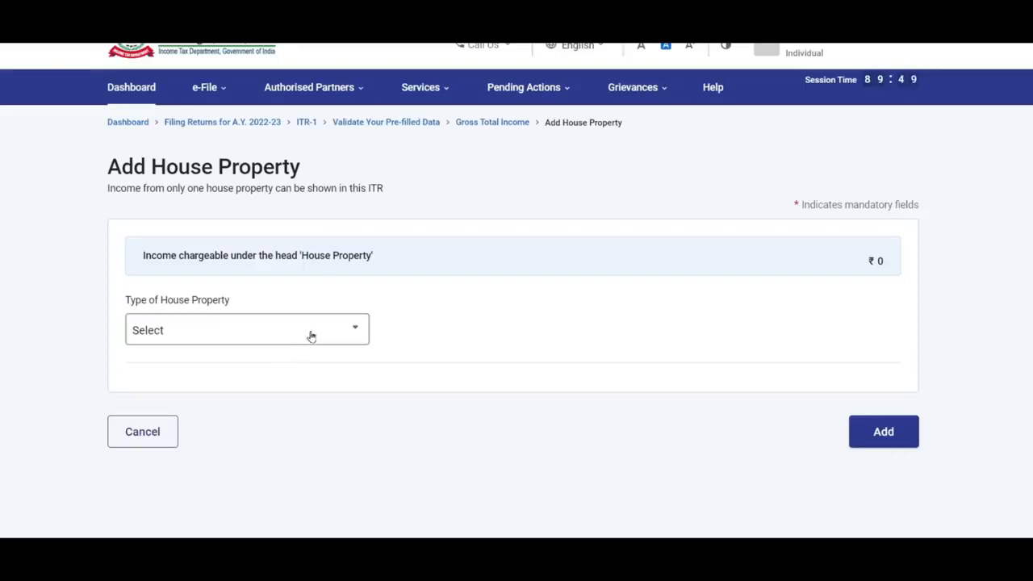
# - Add a Self Occupied house property with 73,460 interest on borrowed capital
pyautogui.click(257, 331)
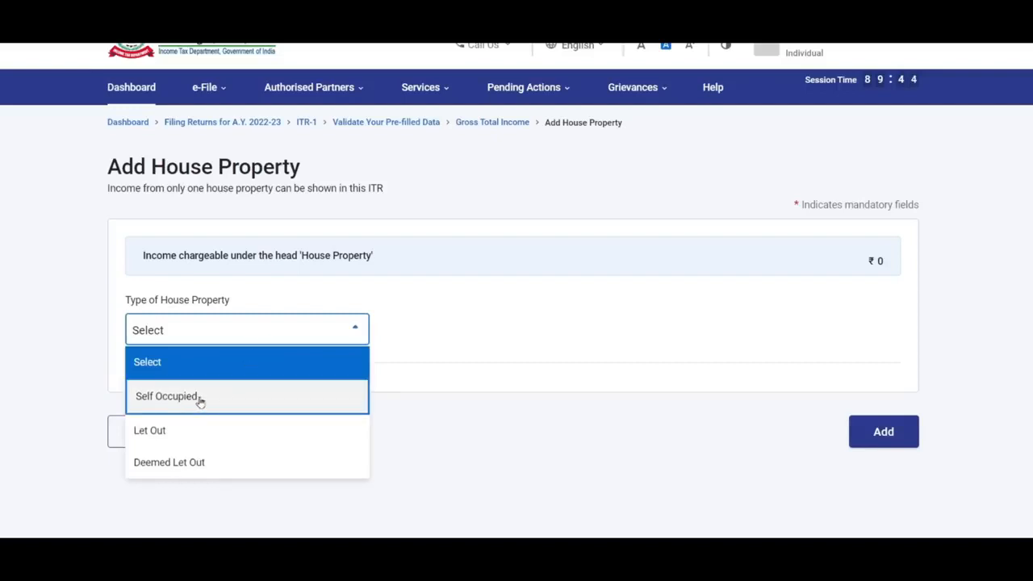
pyautogui.click(200, 400)
pyautogui.scroll(-1, 846, 280)
pyautogui.click(846, 280)
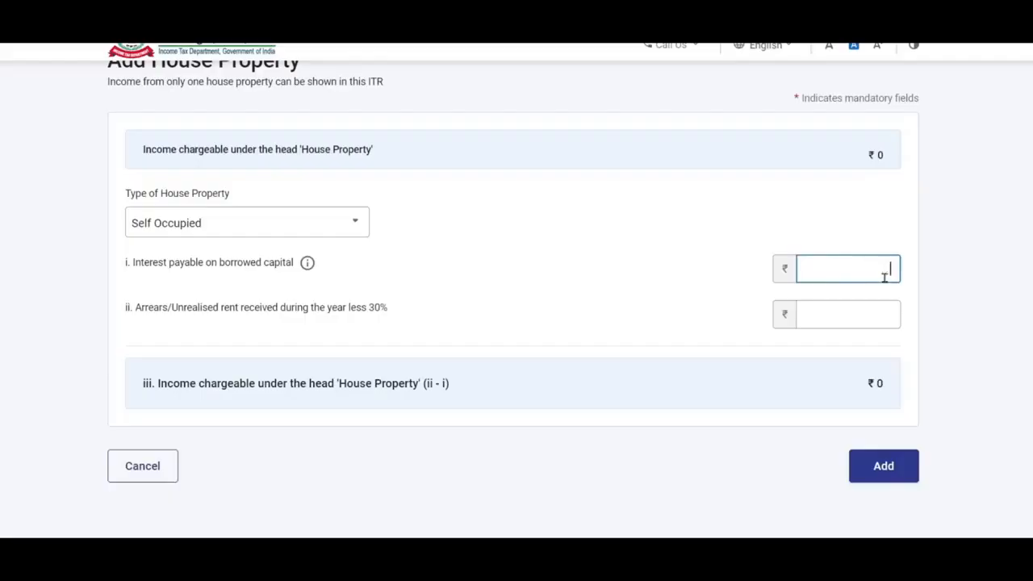
pyautogui.write('73460')
pyautogui.click(948, 268)
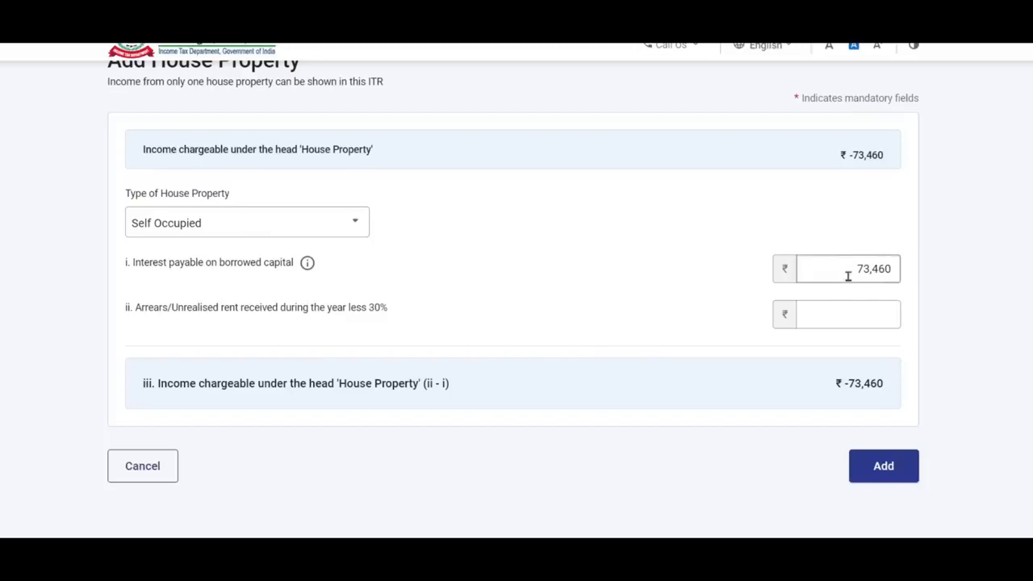
pyautogui.click(884, 467)
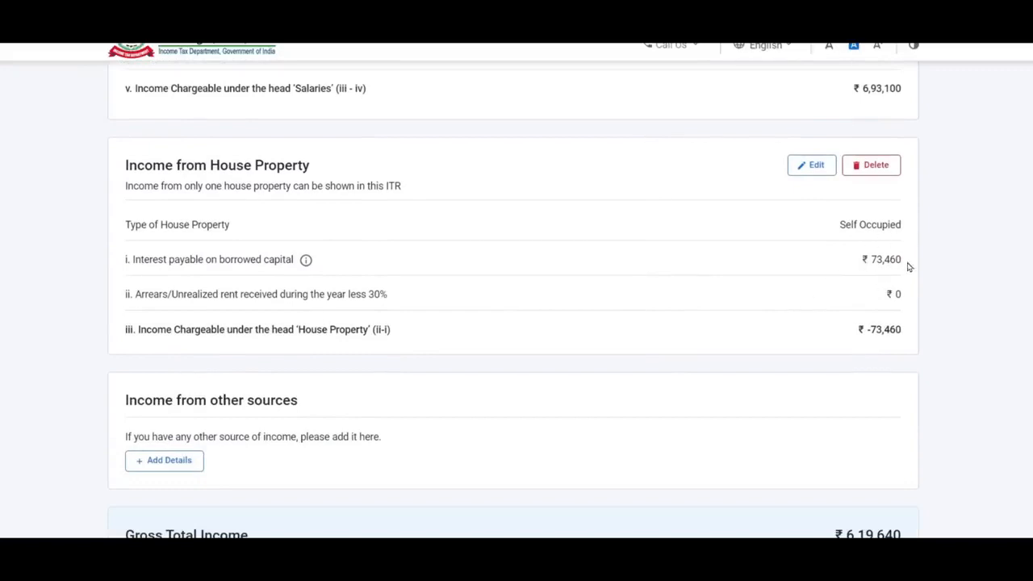
pyautogui.scroll(-1, 894, 262)
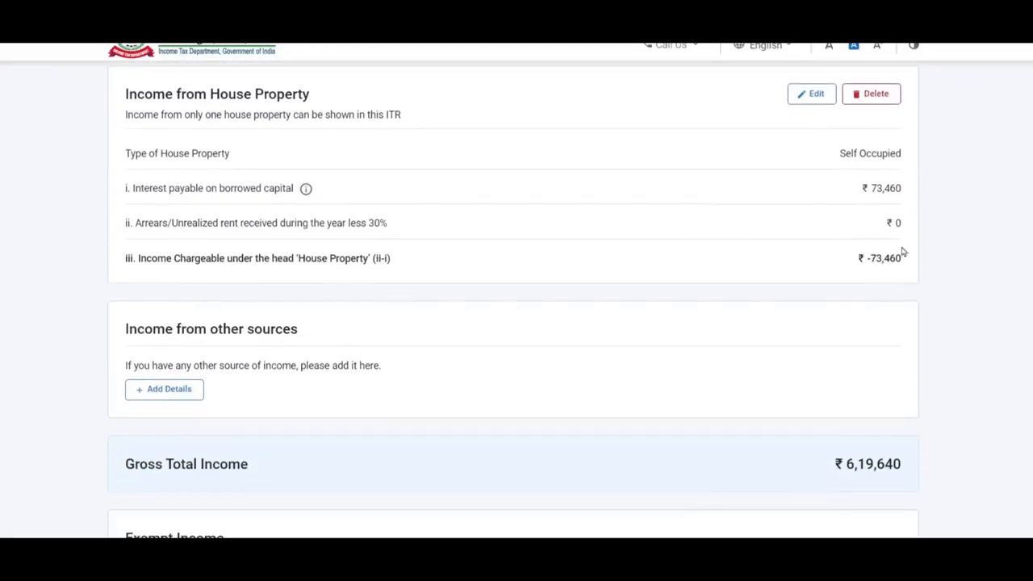
pyautogui.scroll(-2, 807, 201)
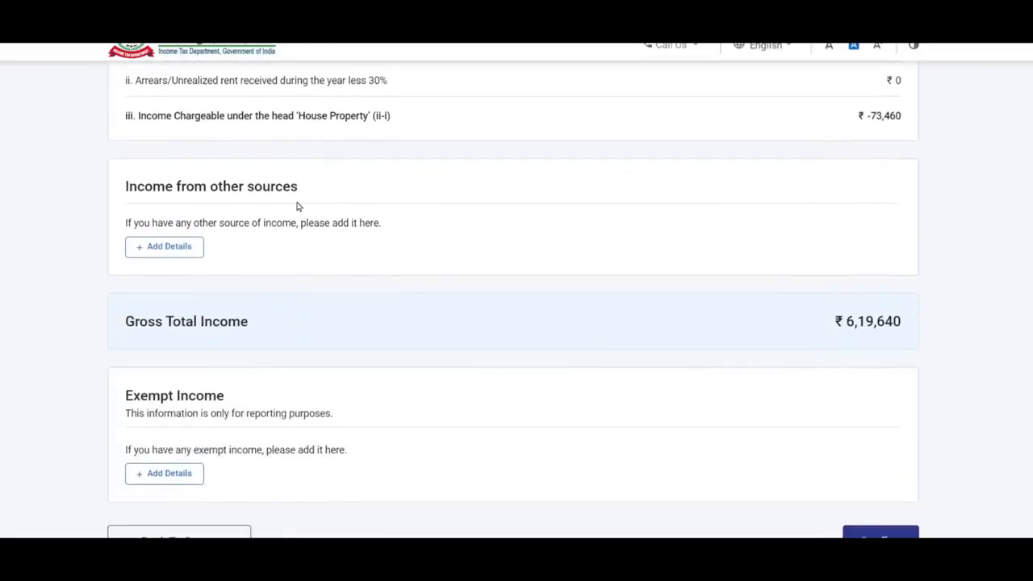
# - Skip the other-income questionnaire and add savings bank interest of 3,200
pyautogui.click(176, 250)
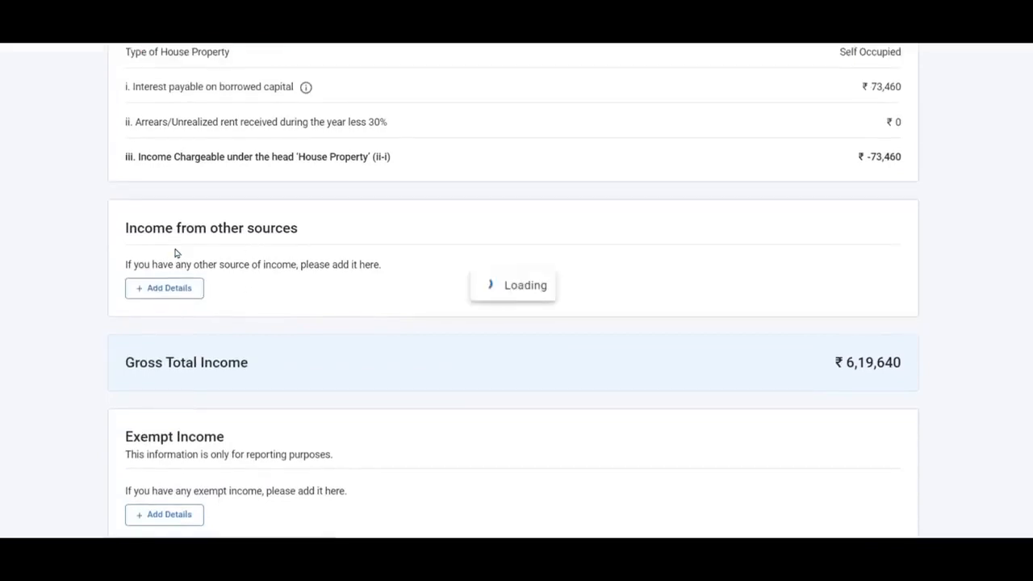
pyautogui.scroll(-6, 284, 302)
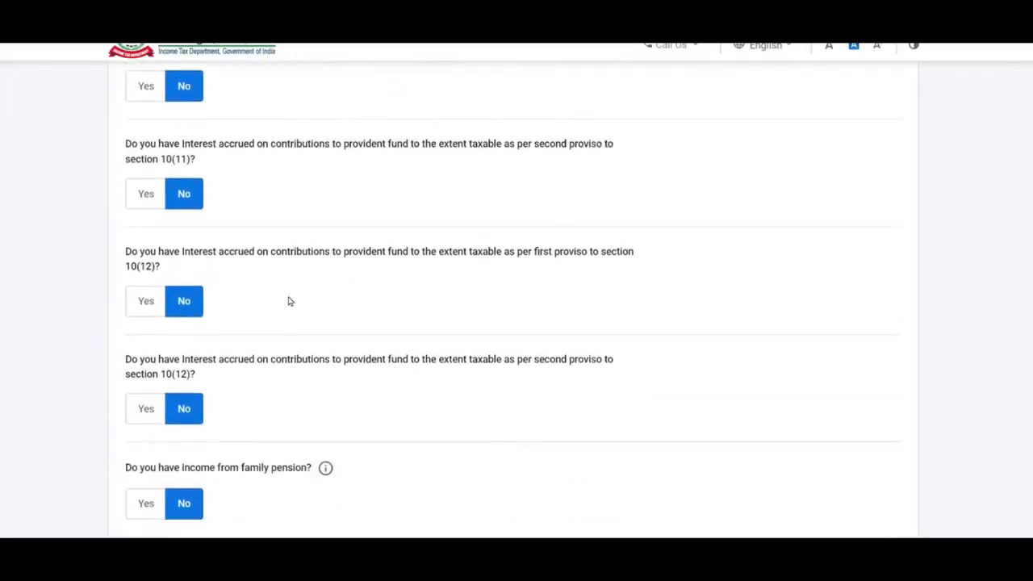
pyautogui.scroll(-4, 289, 301)
pyautogui.scroll(4, 288, 299)
pyautogui.scroll(-6, 288, 301)
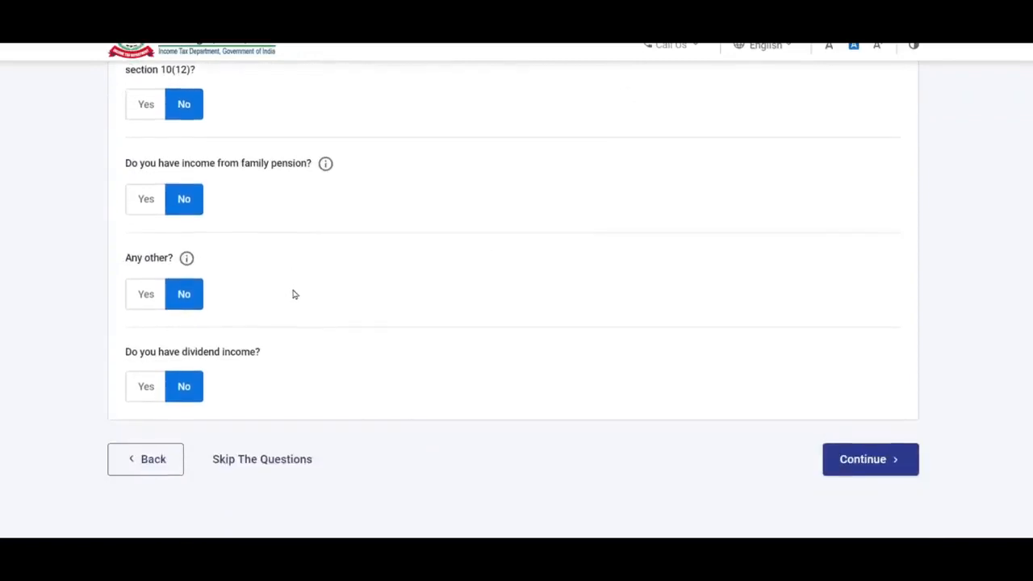
pyautogui.click(290, 361)
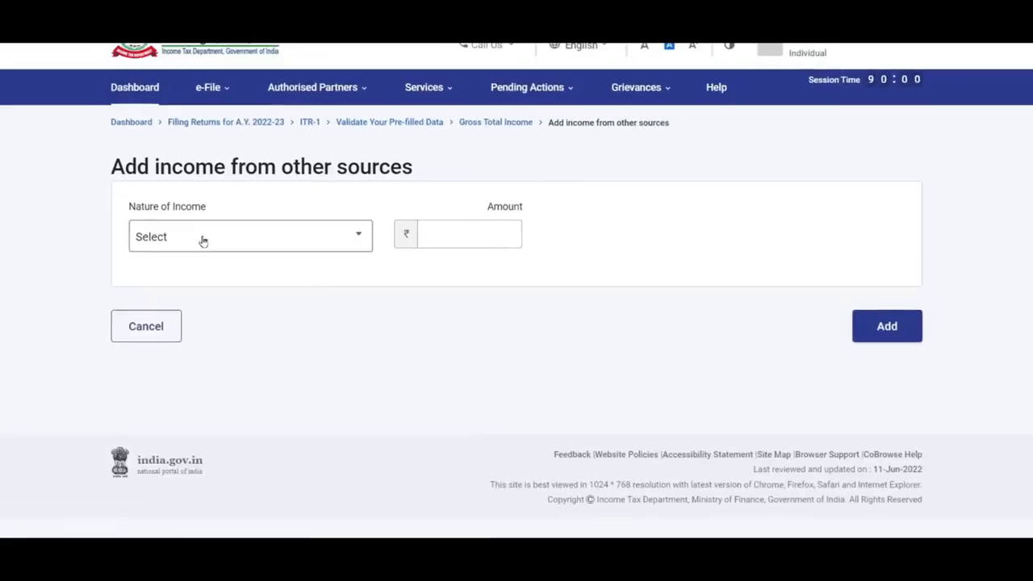
pyautogui.click(247, 240)
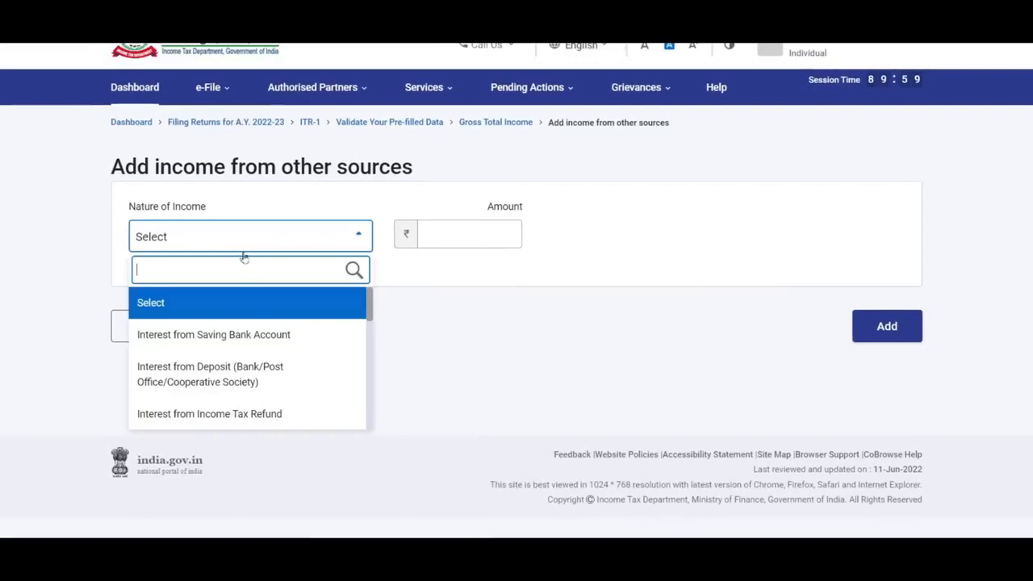
pyautogui.click(268, 337)
pyautogui.click(466, 231)
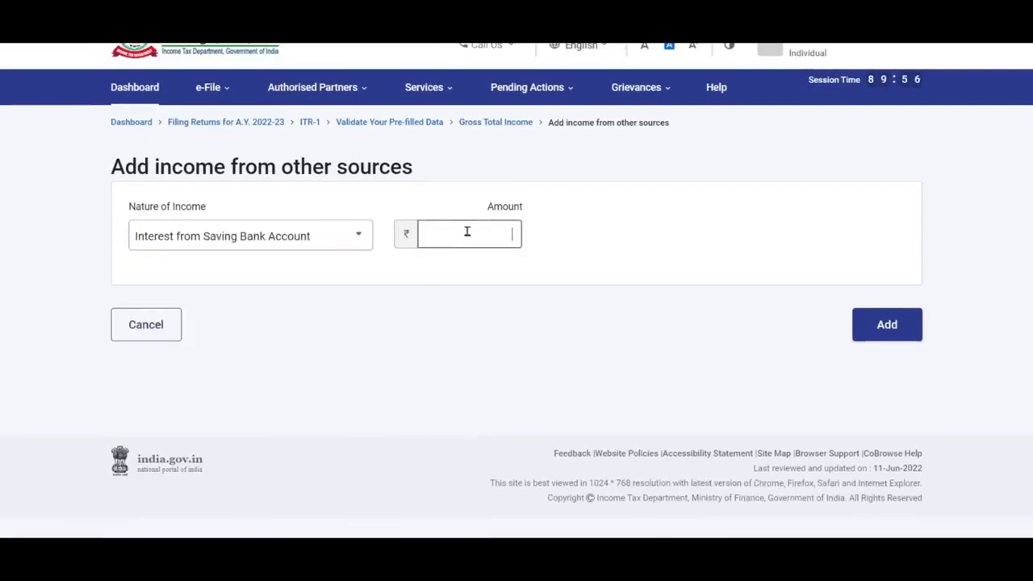
pyautogui.write('3200')
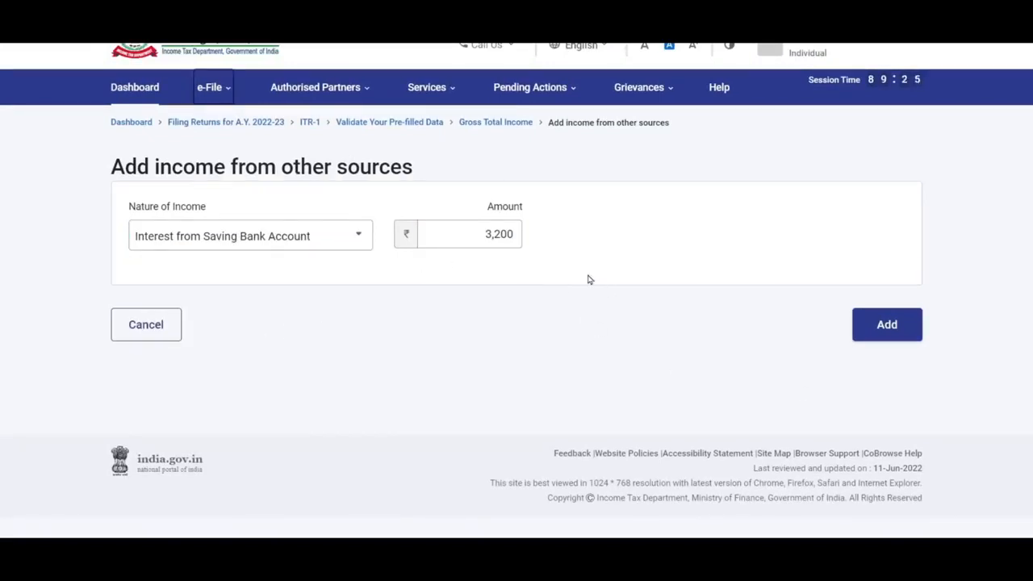
pyautogui.click(885, 327)
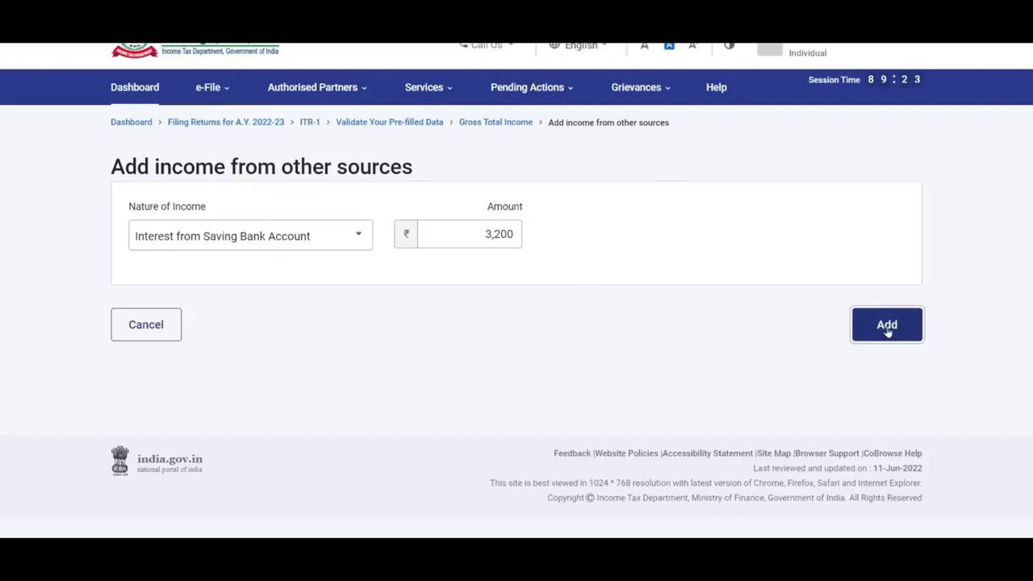
# - Add Interest from Deposit income of 9,640
pyautogui.scroll(-1, 702, 234)
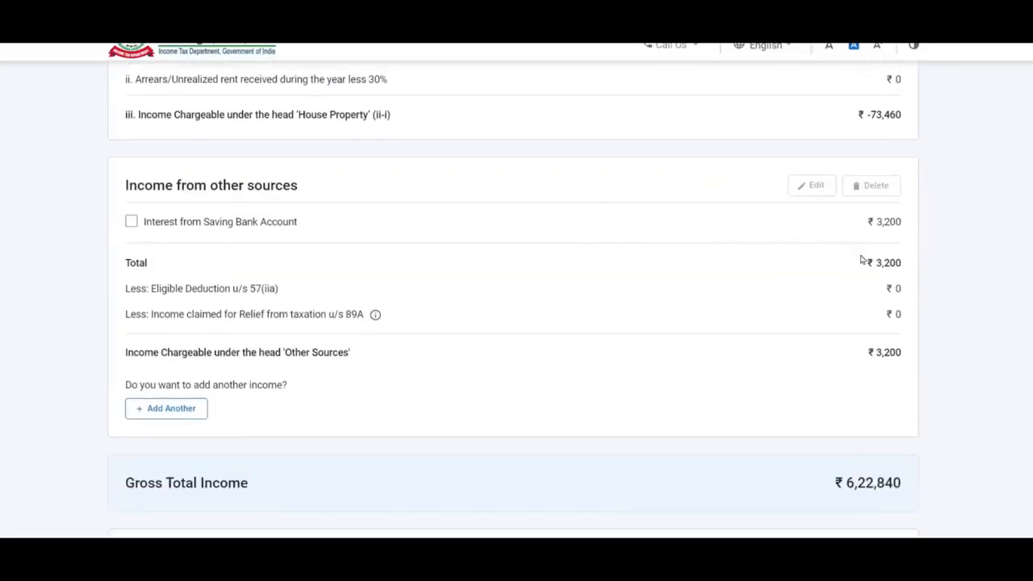
pyautogui.click(168, 415)
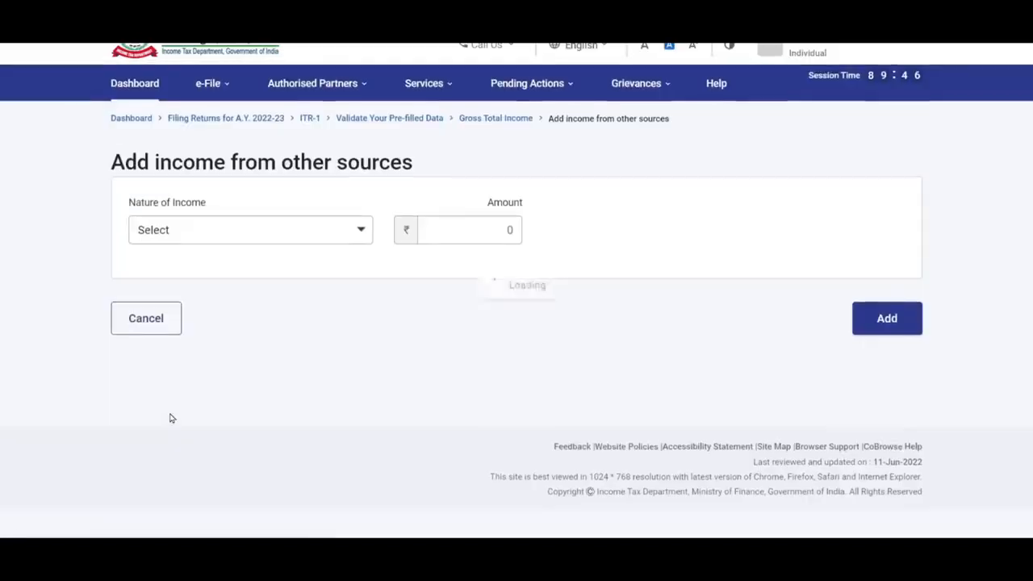
pyautogui.click(266, 238)
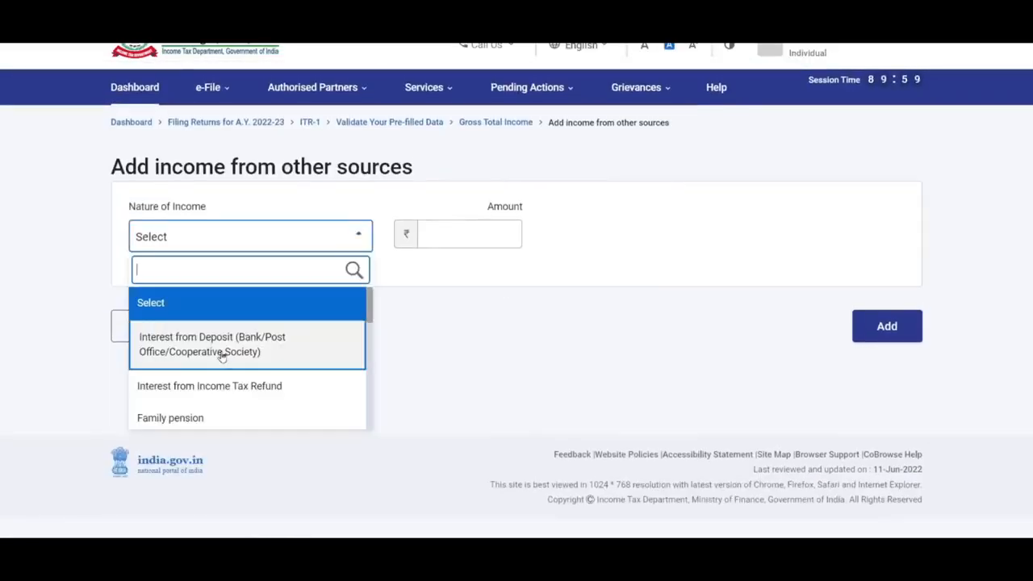
pyautogui.click(251, 353)
pyautogui.click(468, 235)
pyautogui.write('9640')
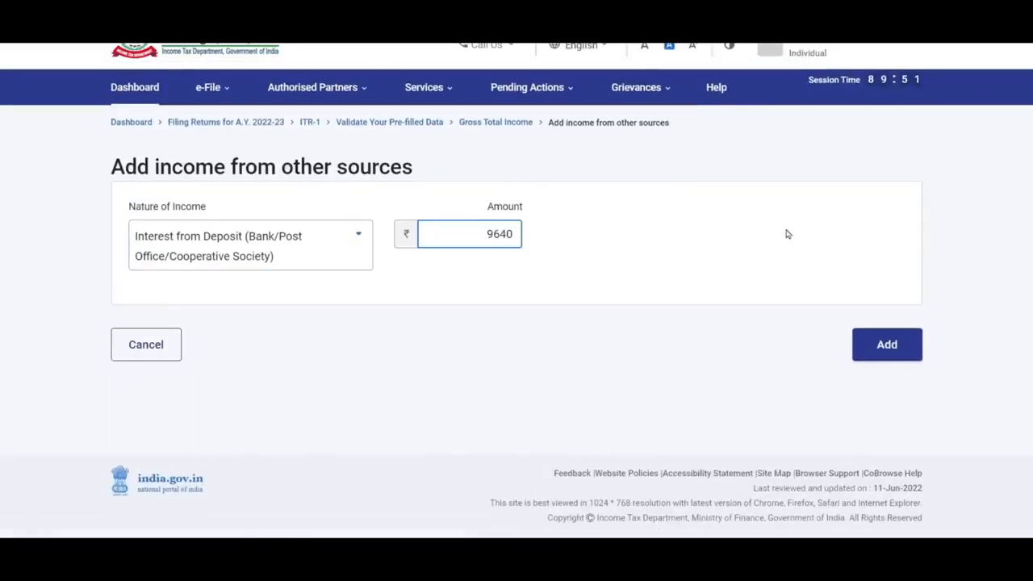
pyautogui.click(763, 295)
pyautogui.click(884, 347)
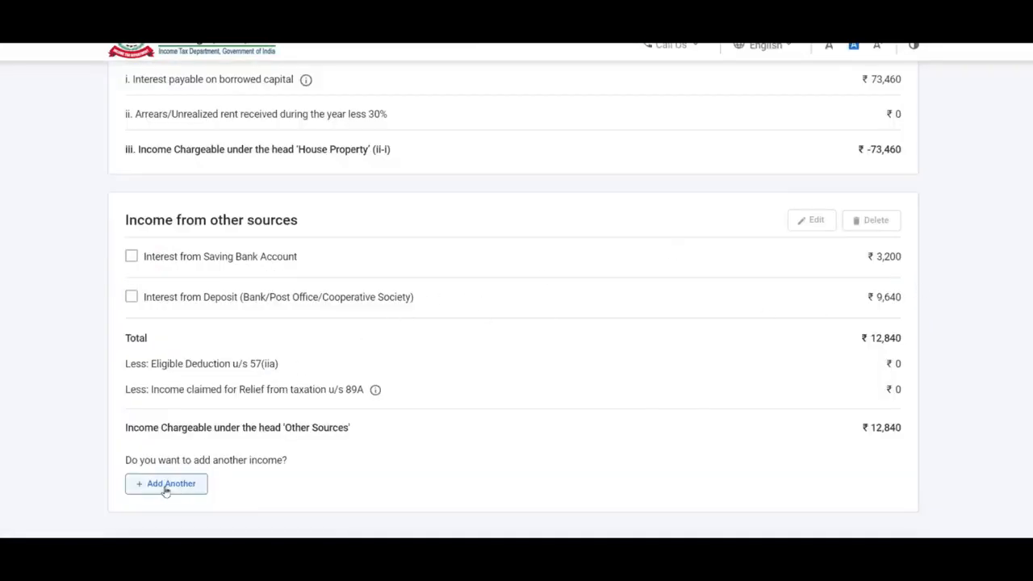
# - Add Dividend Income of 4,500
pyautogui.click(169, 487)
pyautogui.click(272, 244)
pyautogui.click(250, 390)
pyautogui.scroll(-1, 485, 251)
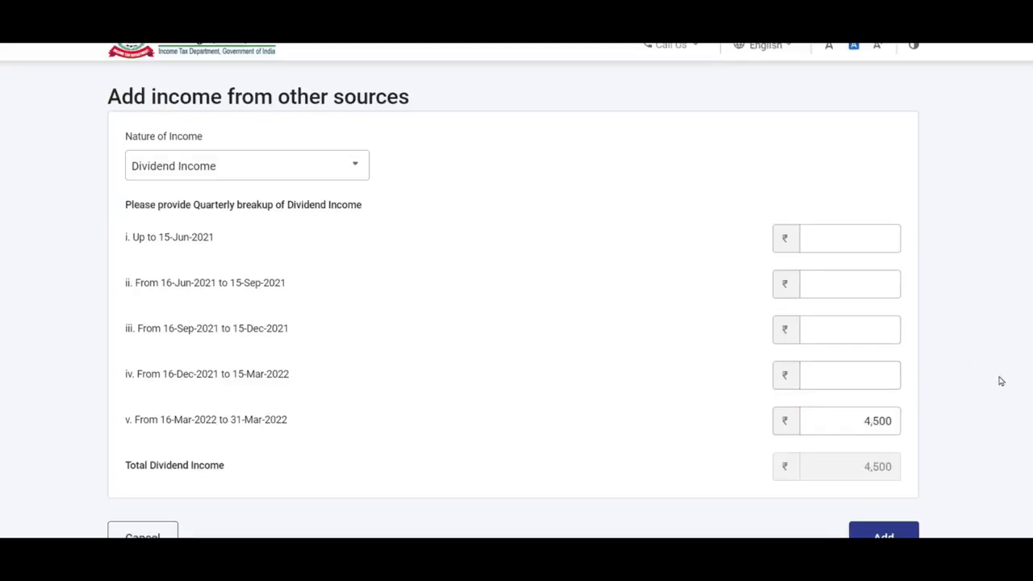
pyautogui.scroll(-1, 1001, 379)
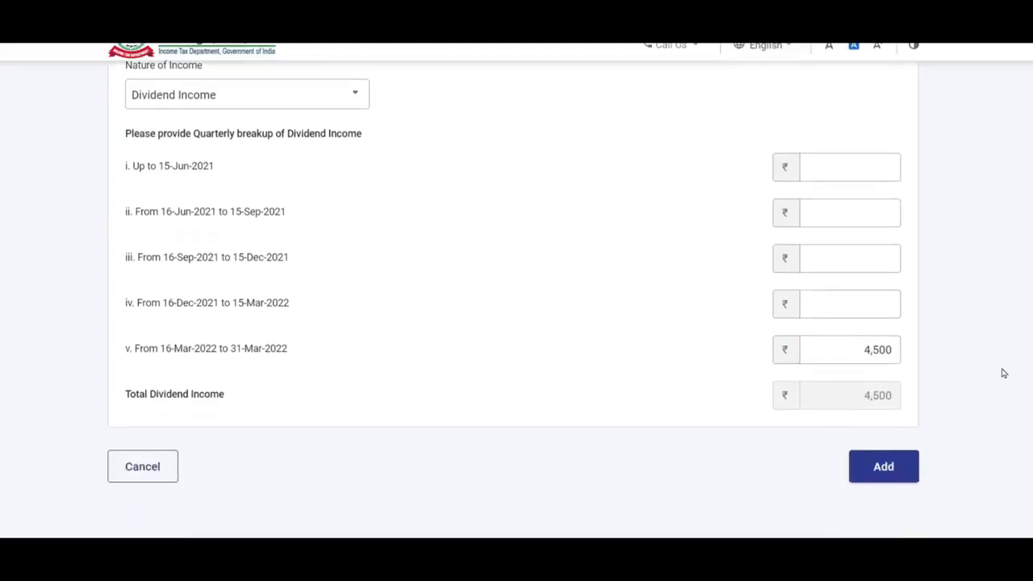
pyautogui.click(884, 466)
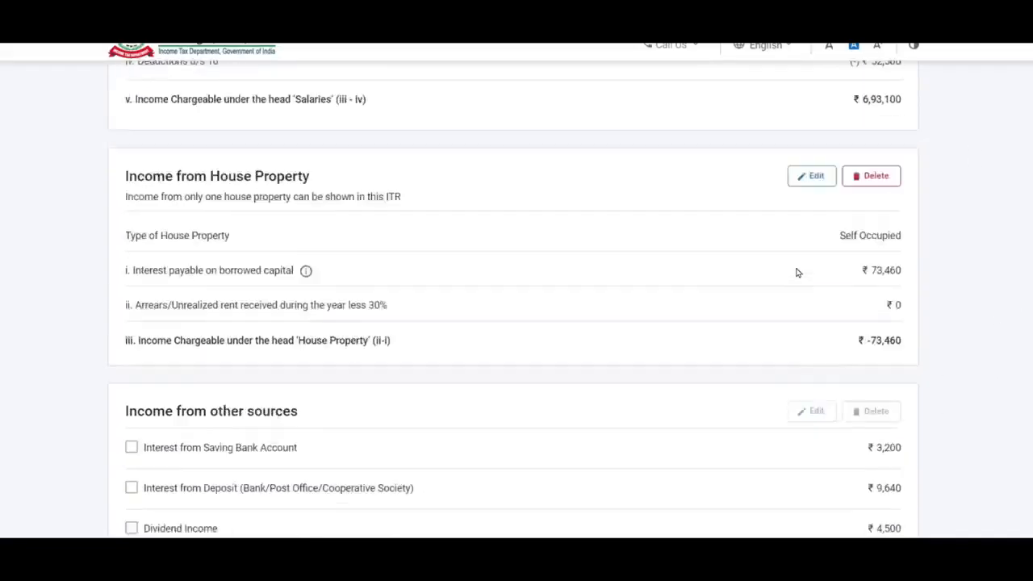
# - Open Add Exempt Income details below the ₹6,36,980 Gross Total Income
pyautogui.scroll(-3, 796, 272)
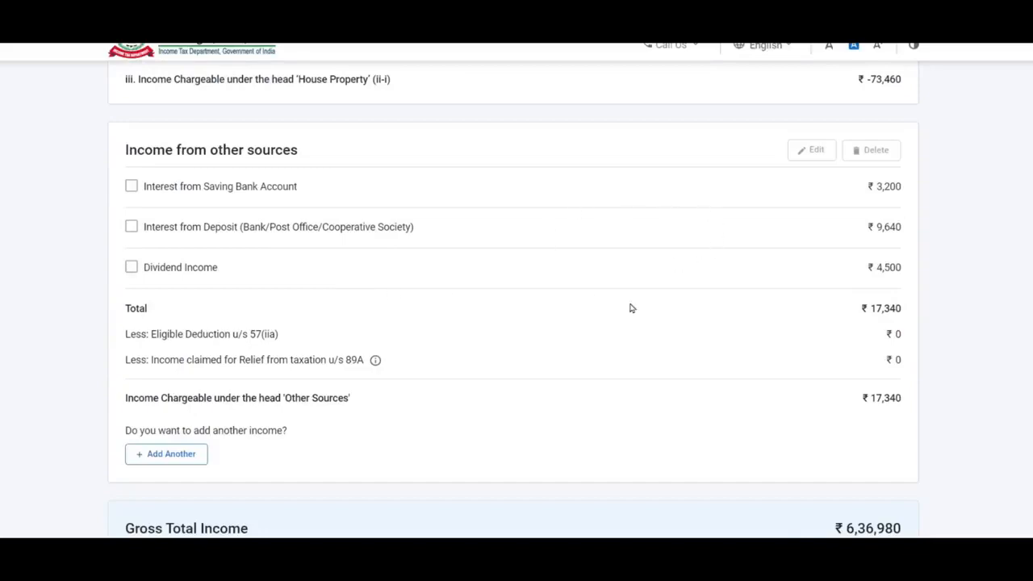
pyautogui.scroll(10, 631, 308)
pyautogui.scroll(-3, 631, 307)
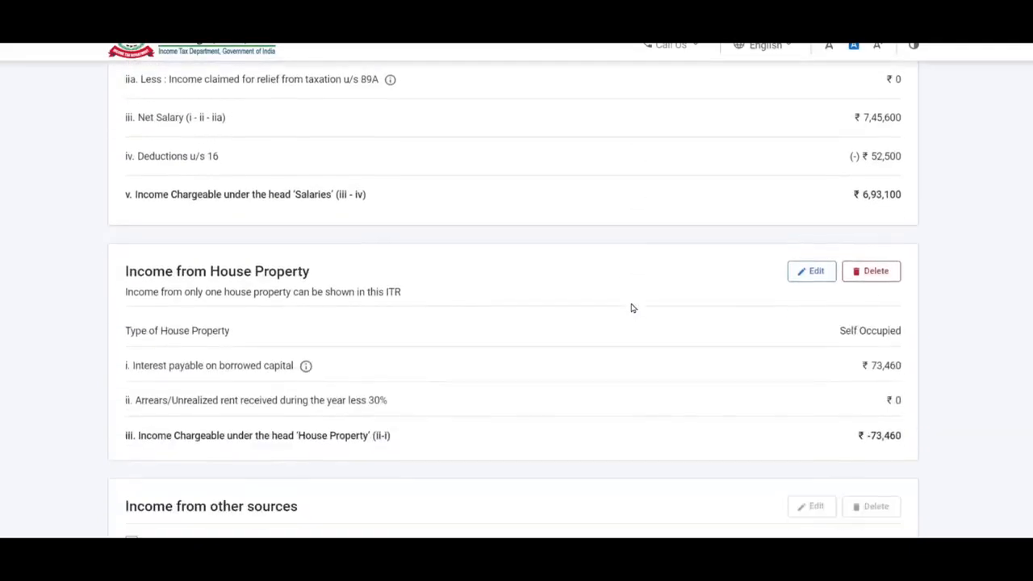
pyautogui.scroll(-3, 633, 309)
pyautogui.scroll(-2, 744, 193)
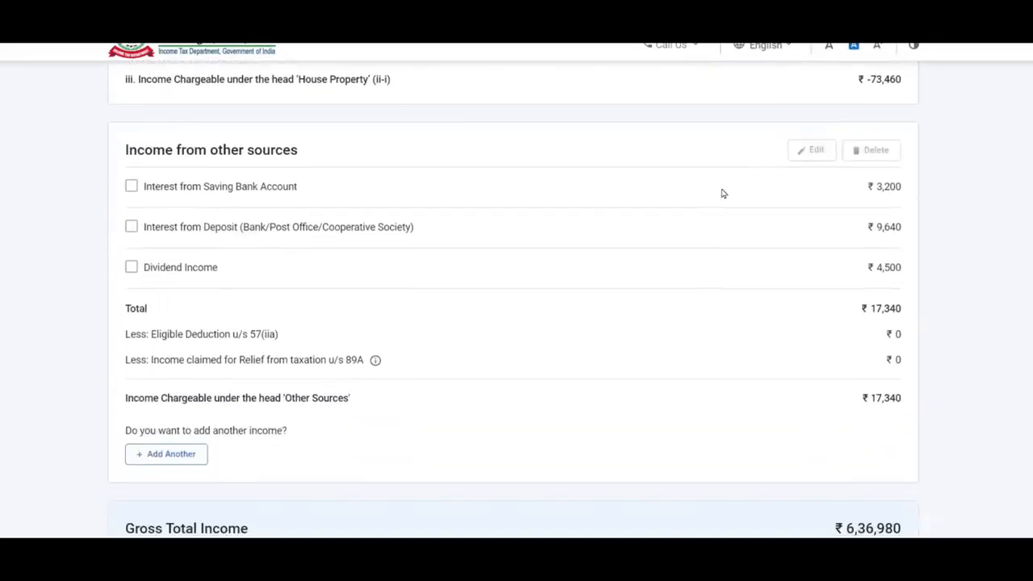
pyautogui.scroll(-1, 700, 167)
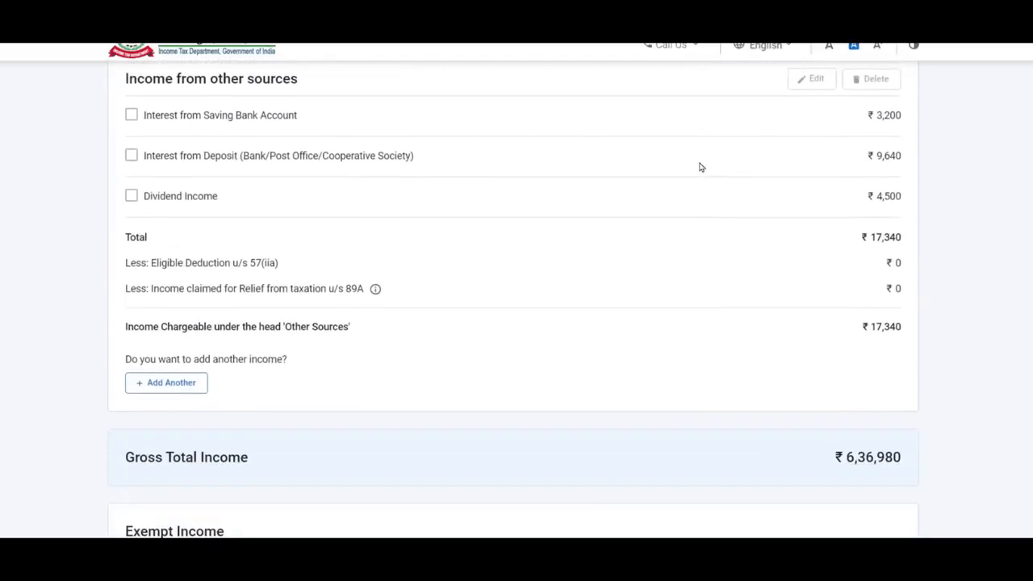
pyautogui.scroll(-2, 521, 242)
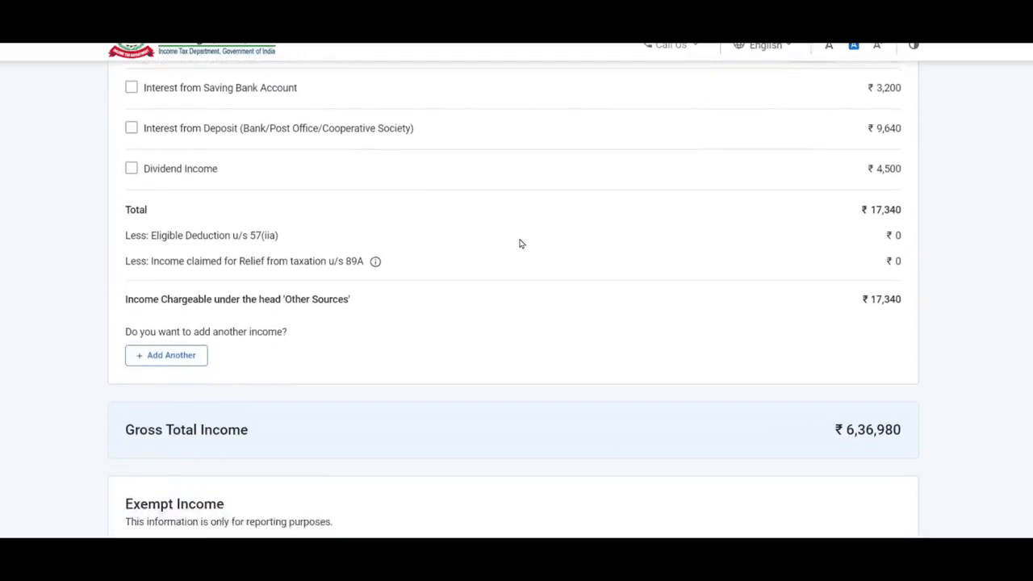
pyautogui.scroll(-2, 258, 256)
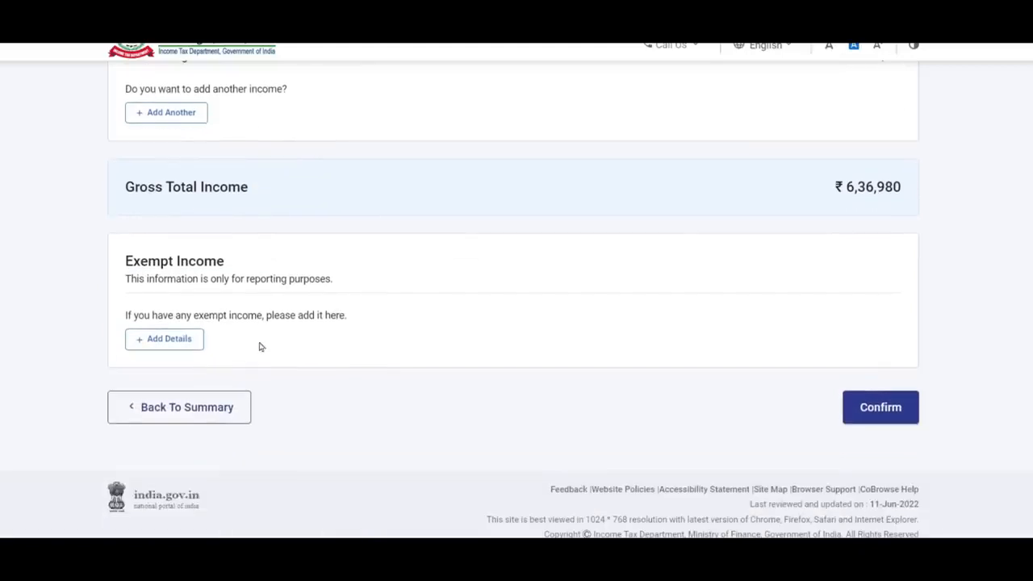
pyautogui.click(183, 343)
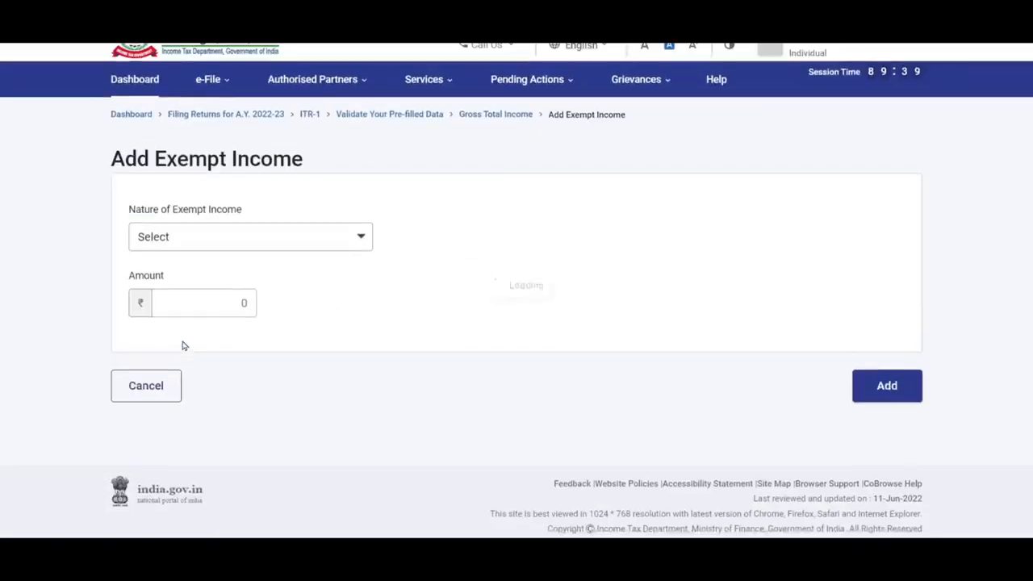
# - Browse the Nature of Exempt Income options without choosing one
pyautogui.click(247, 251)
pyautogui.scroll(-8, 314, 371)
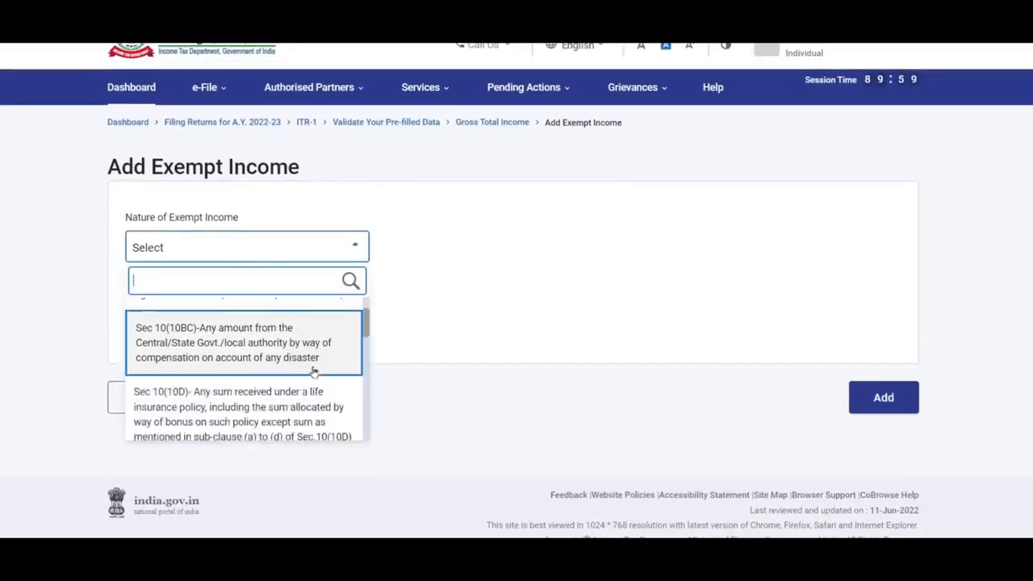
pyautogui.scroll(-3, 314, 371)
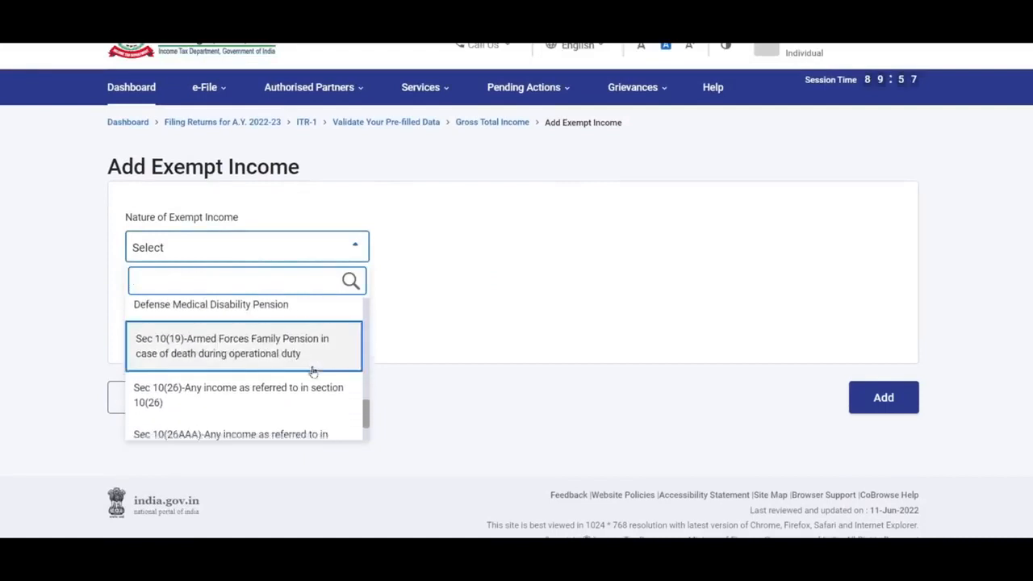
pyautogui.scroll(5, 314, 371)
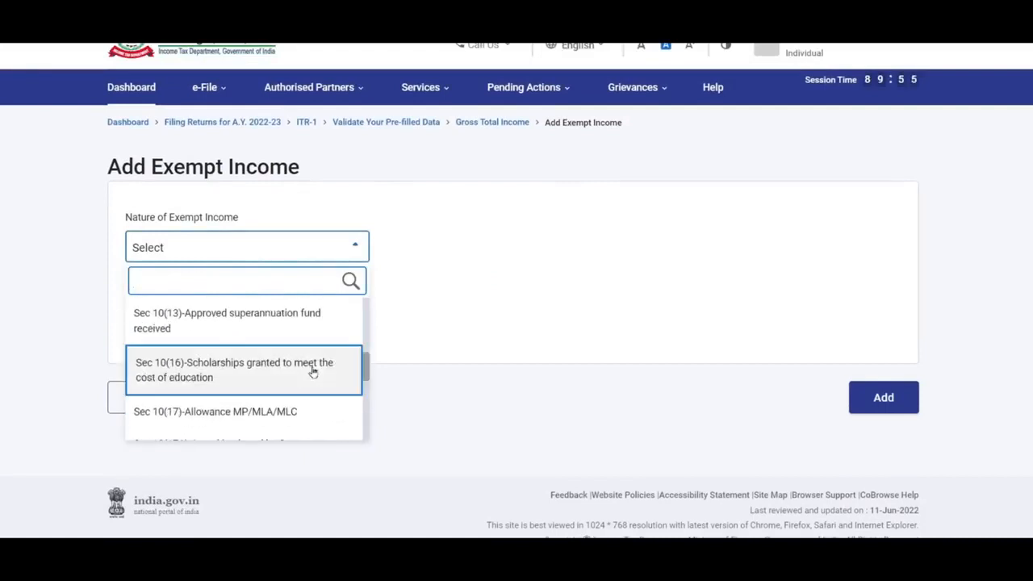
pyautogui.scroll(5, 314, 371)
pyautogui.scroll(-1, 314, 371)
pyautogui.scroll(-5, 314, 371)
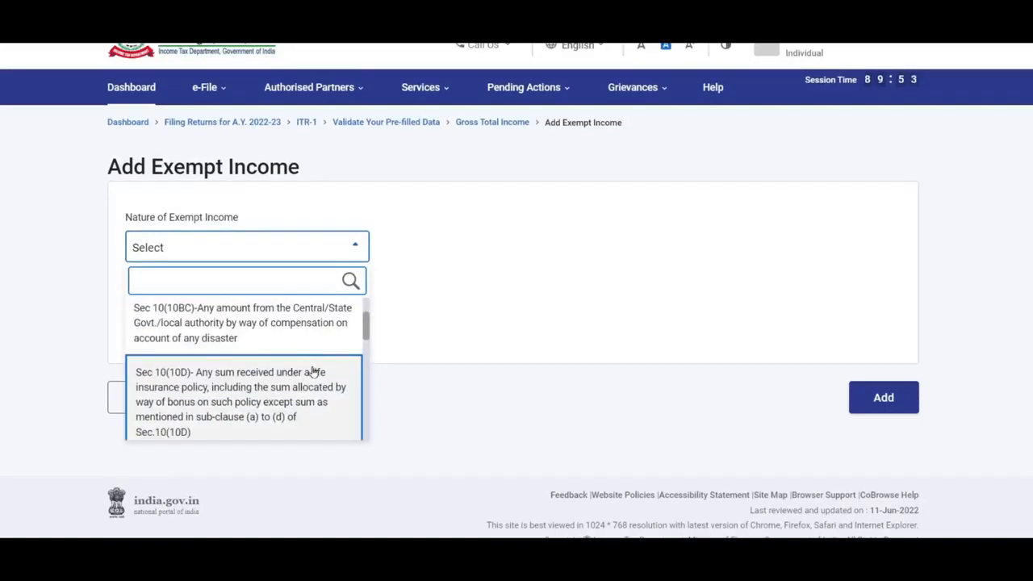
pyautogui.scroll(-5, 314, 371)
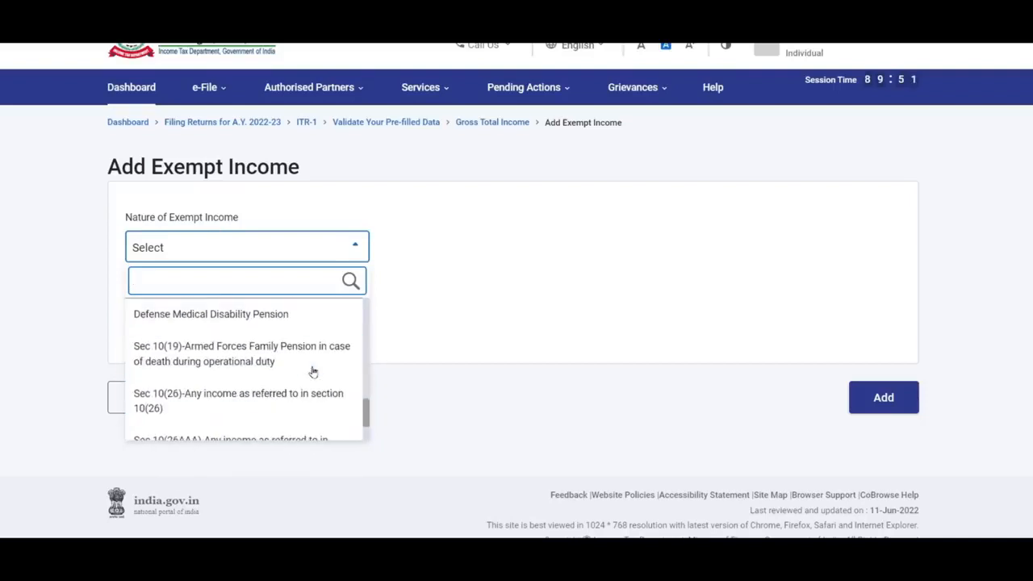
pyautogui.click(413, 356)
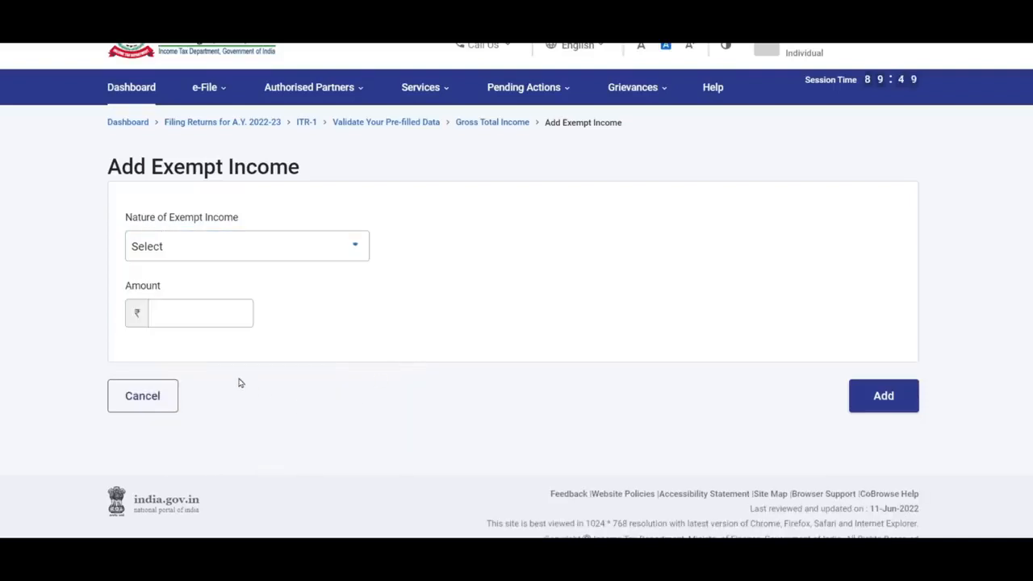
# - Cancel exempt income and confirm Gross Total Income of ₹6,36,980
pyautogui.click(142, 395)
pyautogui.scroll(-10, 619, 296)
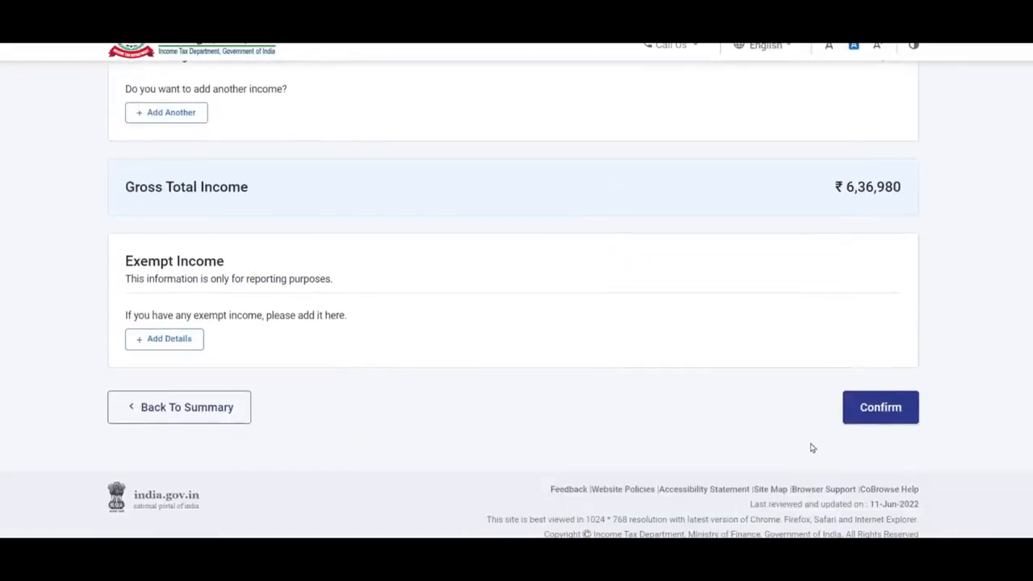
pyautogui.click(879, 407)
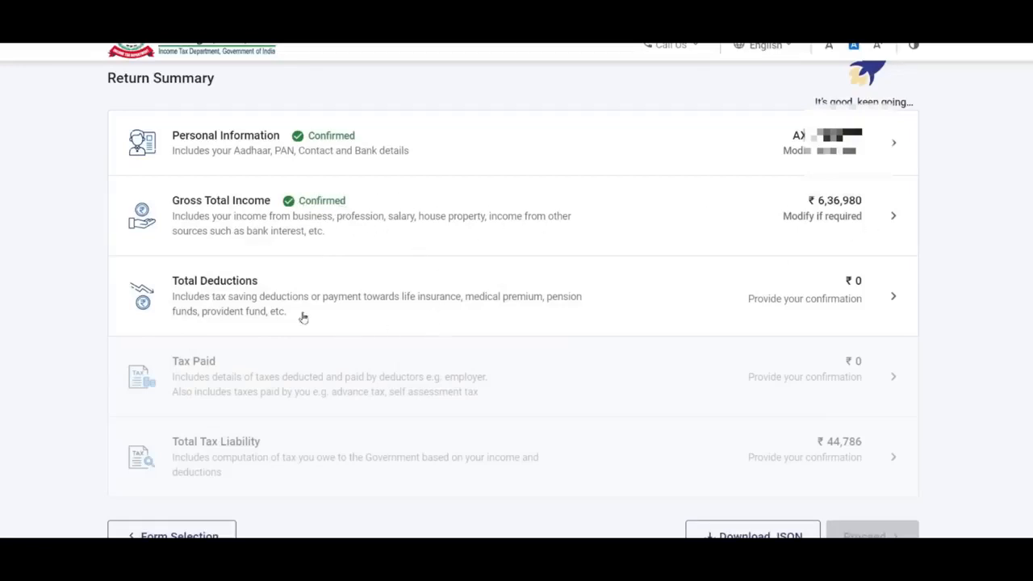
# - Open Total Deductions and skip the deduction eligibility questions
pyautogui.click(848, 302)
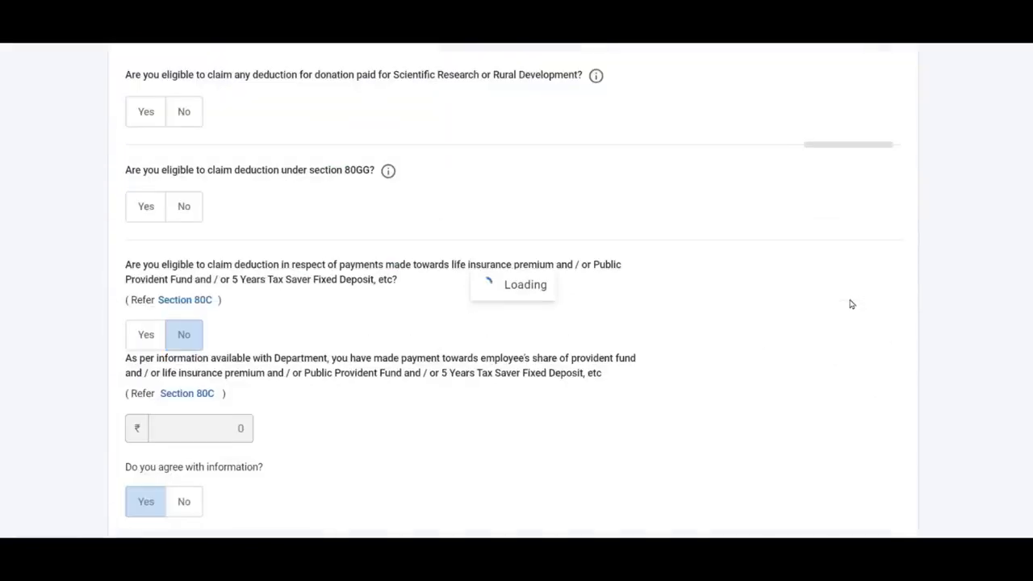
pyautogui.scroll(-8, 653, 229)
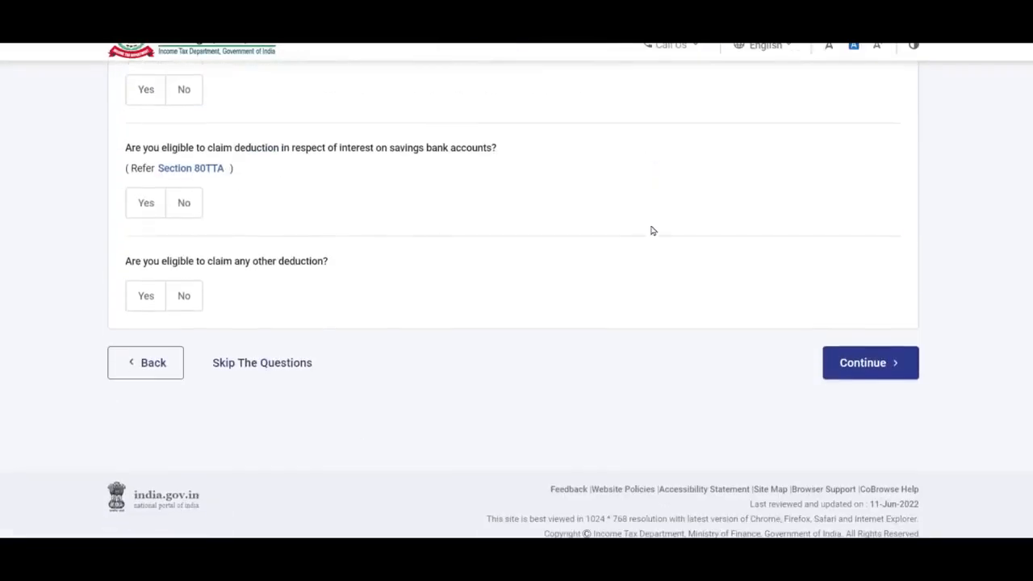
pyautogui.click(247, 365)
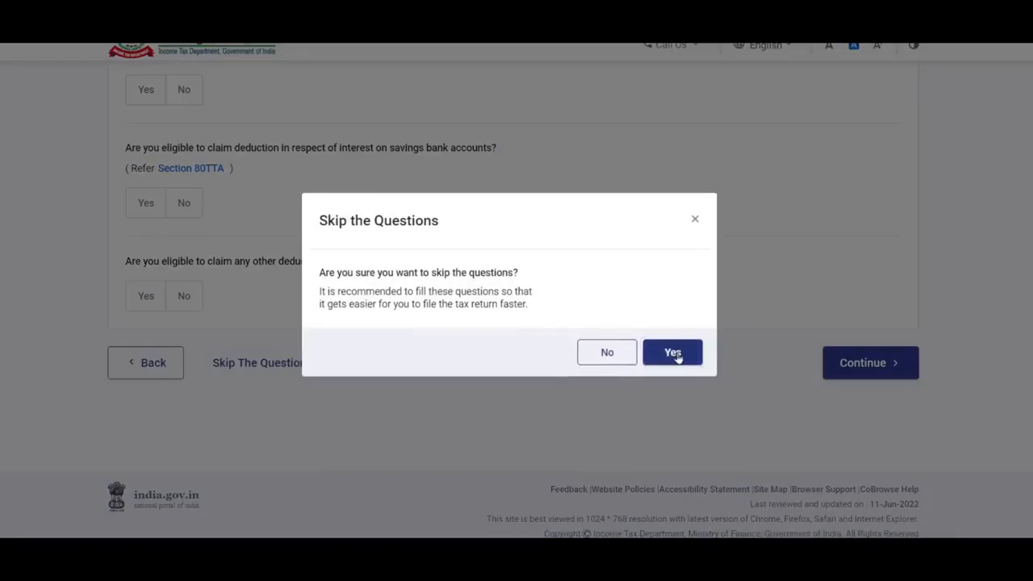
pyautogui.click(673, 353)
pyautogui.scroll(-1, 609, 326)
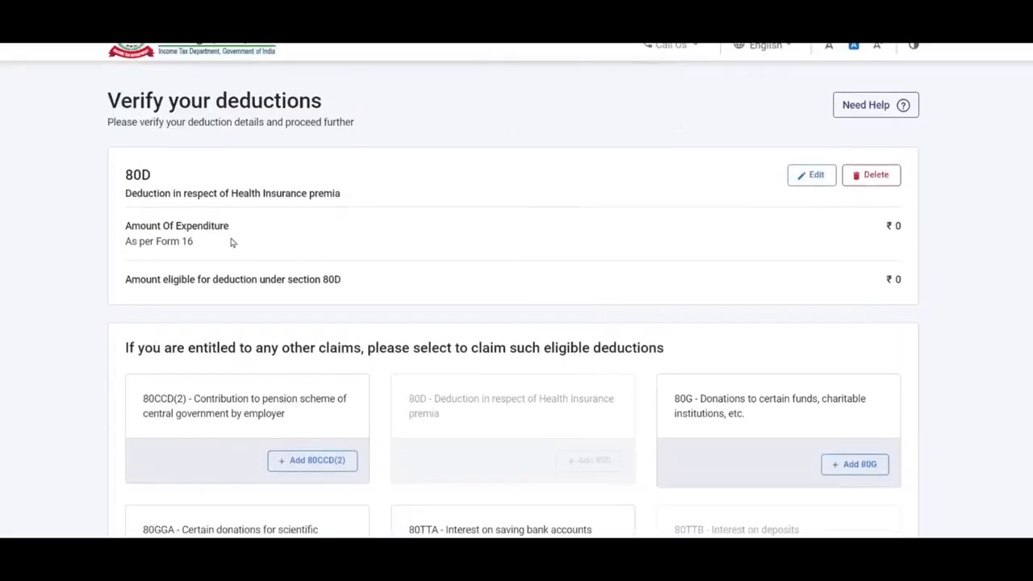
pyautogui.scroll(-1, 462, 333)
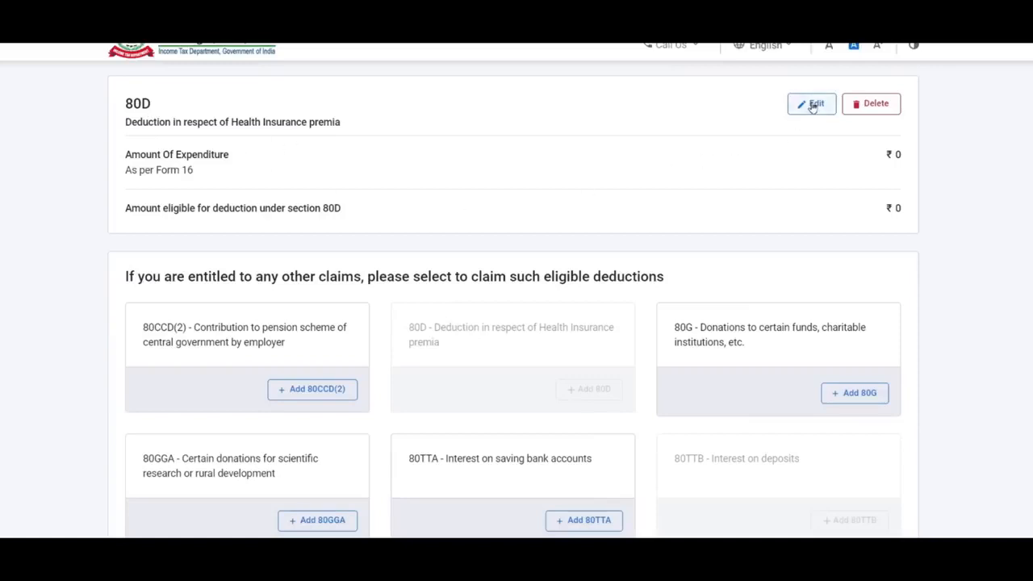
# - Set self-and-family senior citizen to No and enter 25,000 health insurance under 80D
pyautogui.click(812, 107)
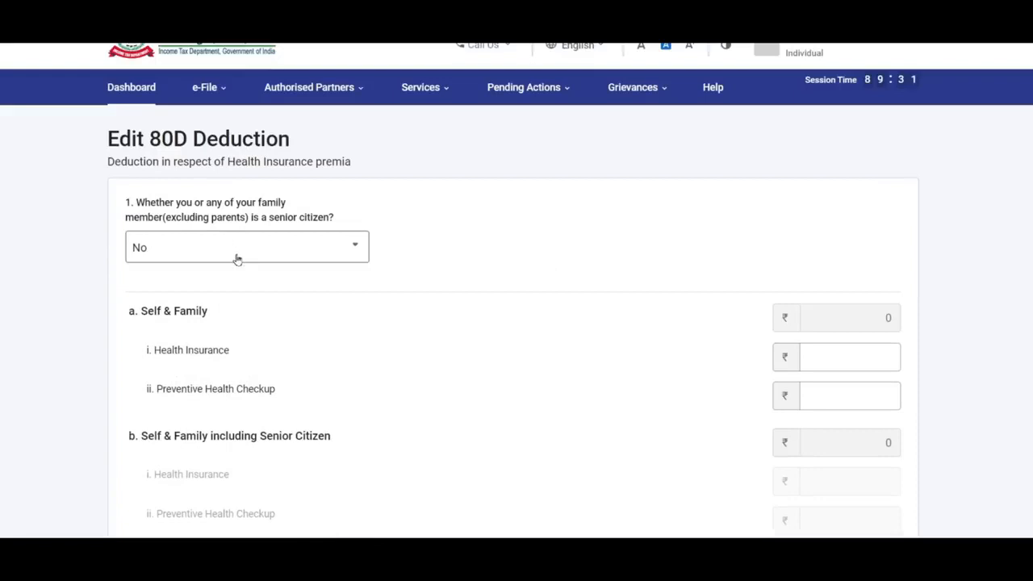
pyautogui.scroll(-6, 242, 242)
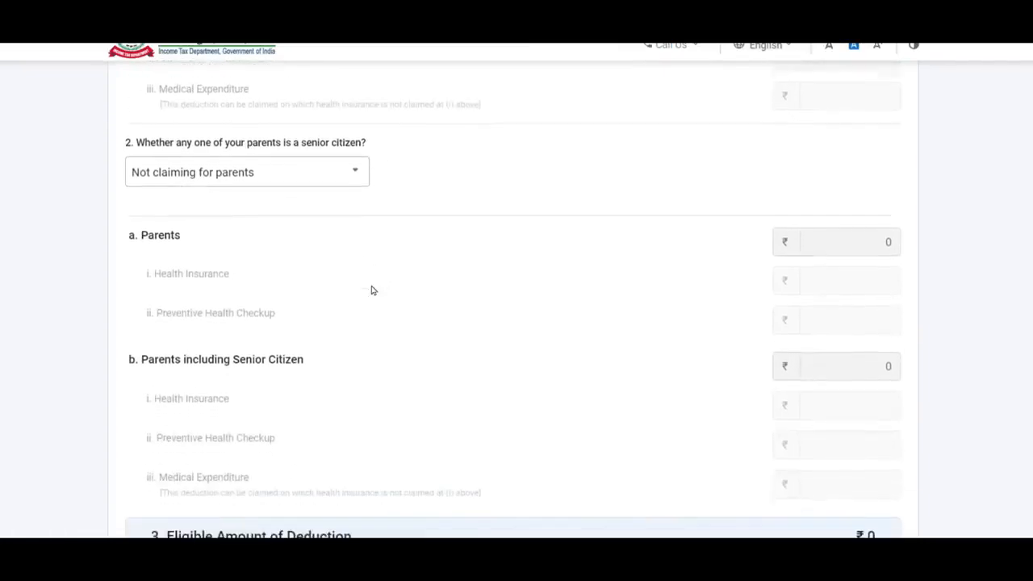
pyautogui.scroll(6, 282, 254)
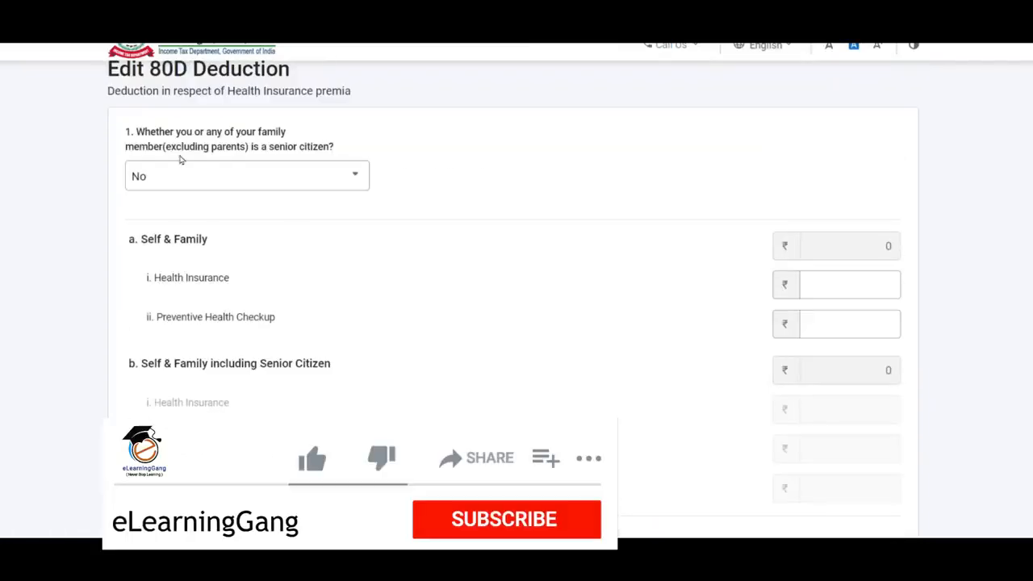
pyautogui.click(196, 184)
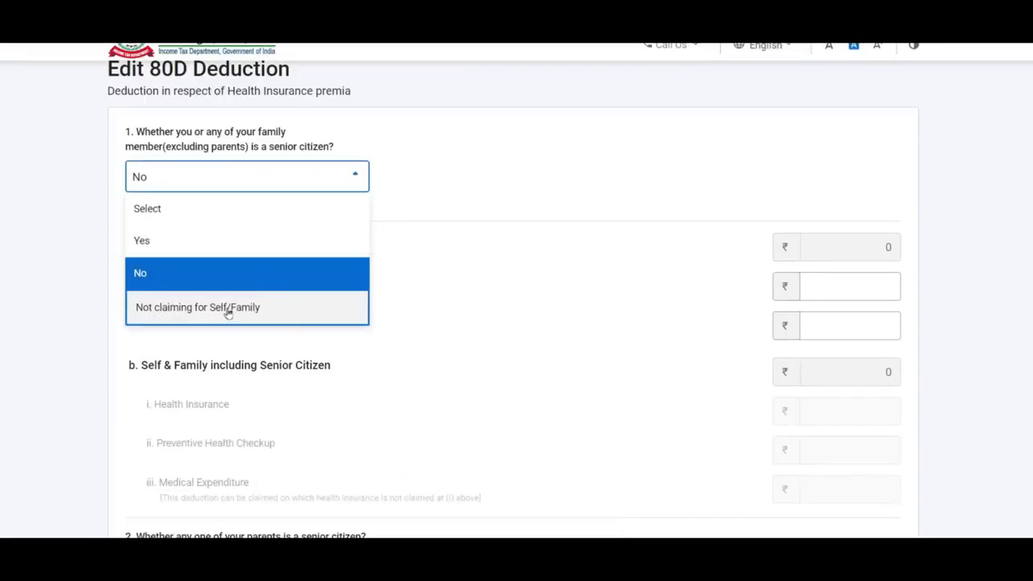
pyautogui.click(142, 273)
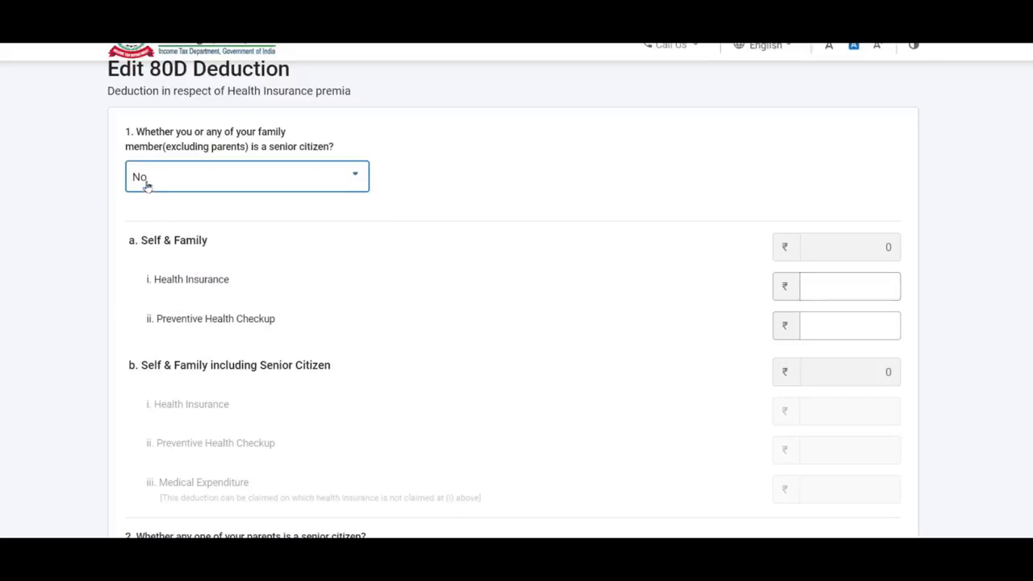
pyautogui.click(839, 289)
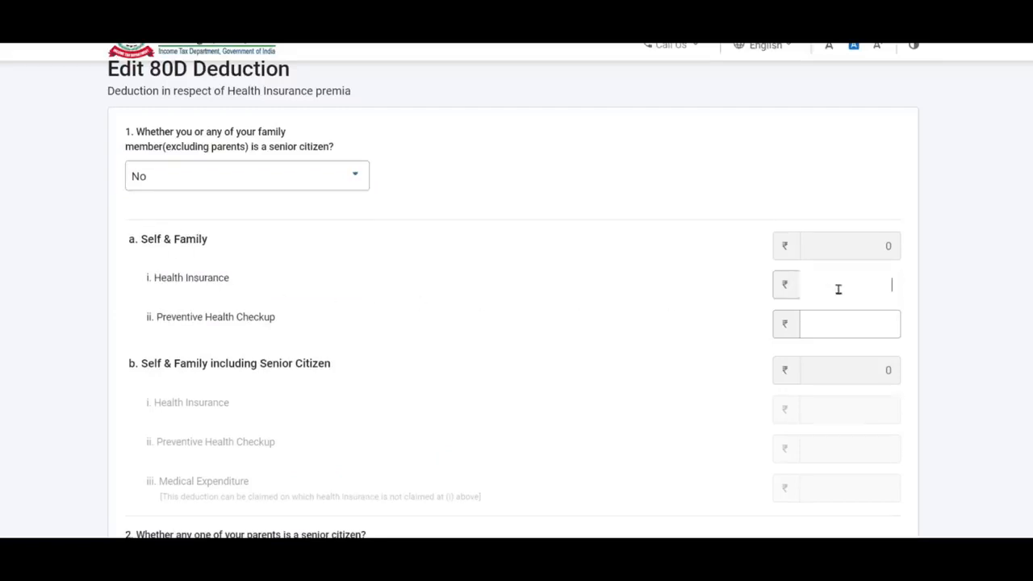
pyautogui.write('25000')
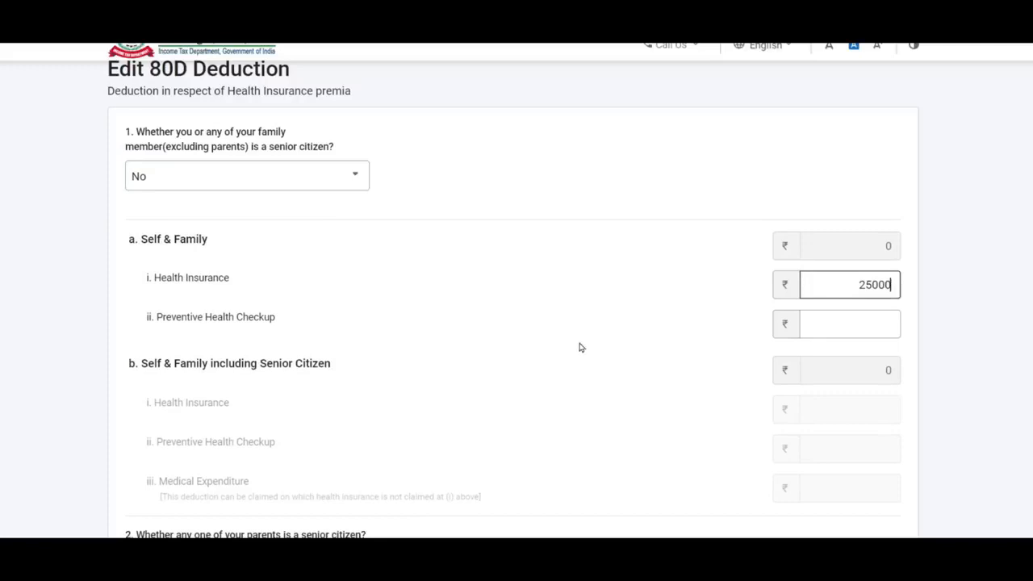
pyautogui.click(571, 348)
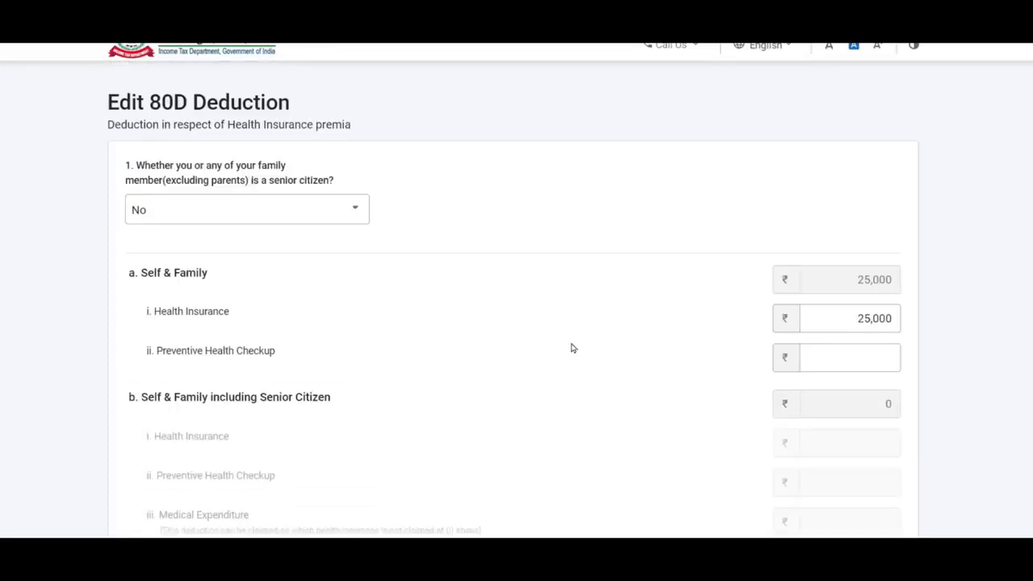
# - Mark parents as Not claiming and save the 80D deduction
pyautogui.scroll(-4, 572, 348)
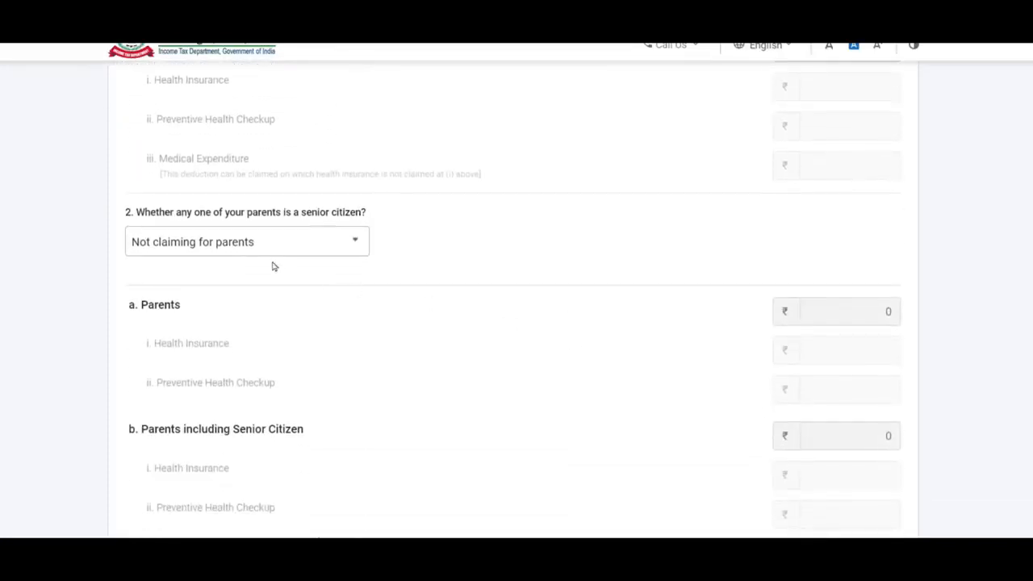
pyautogui.click(254, 241)
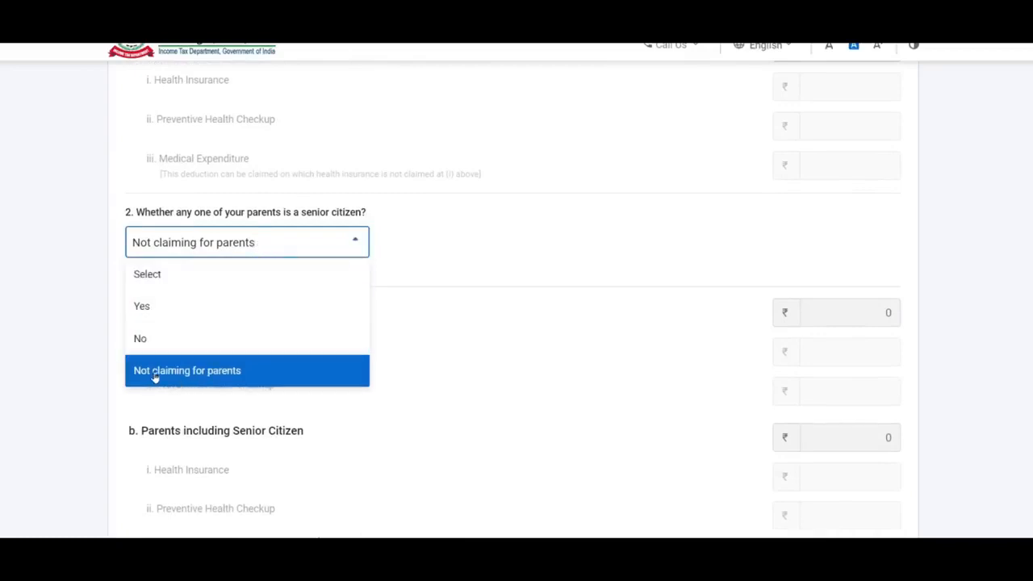
pyautogui.click(267, 370)
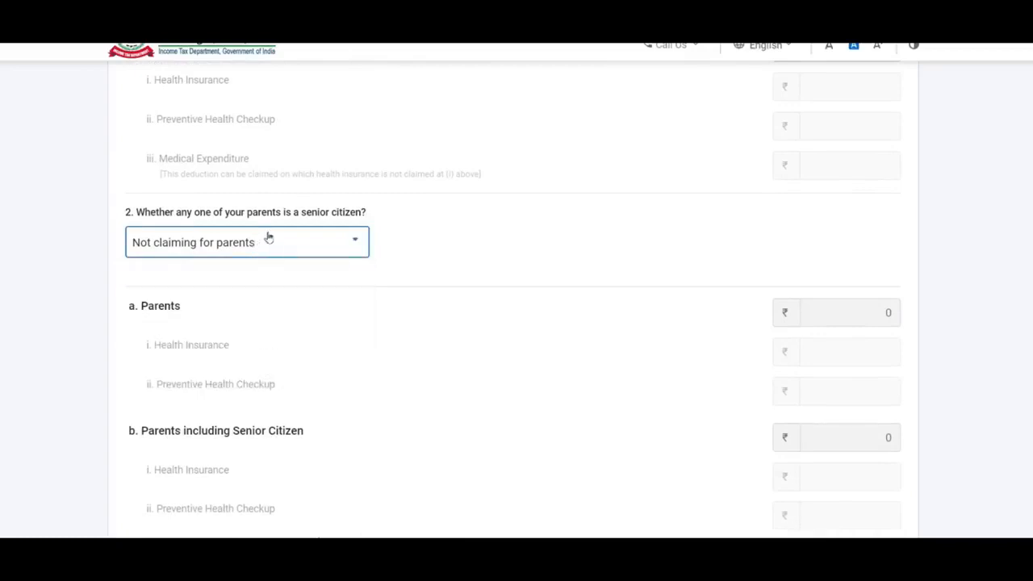
pyautogui.click(289, 246)
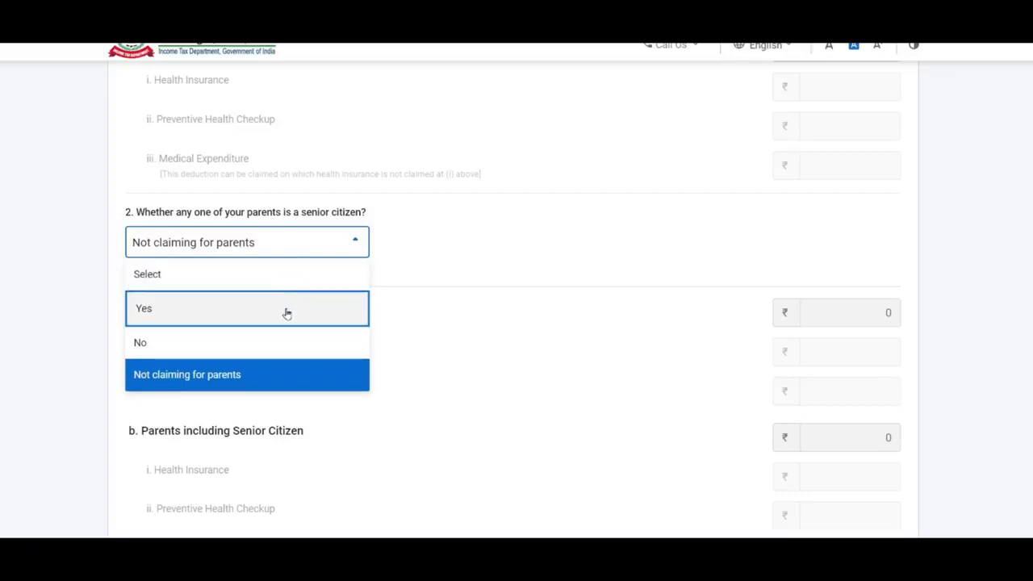
pyautogui.click(299, 375)
pyautogui.scroll(-2, 856, 360)
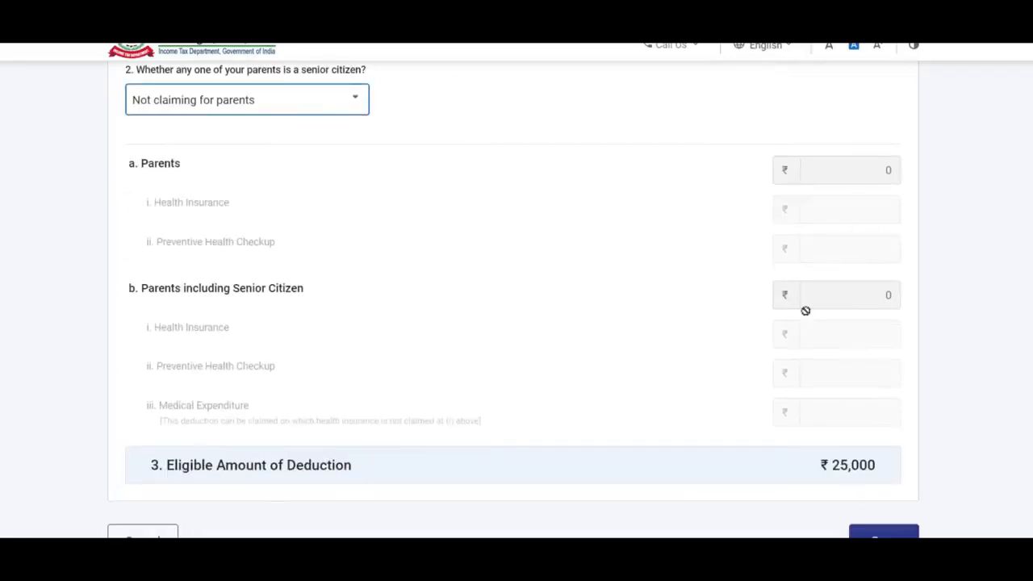
pyautogui.scroll(-1, 619, 279)
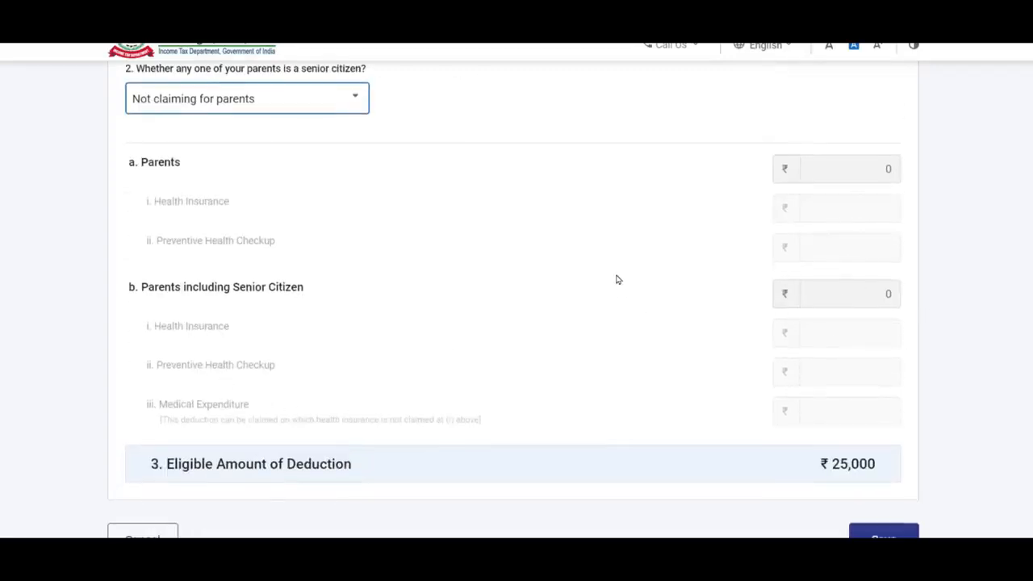
pyautogui.scroll(-2, 618, 279)
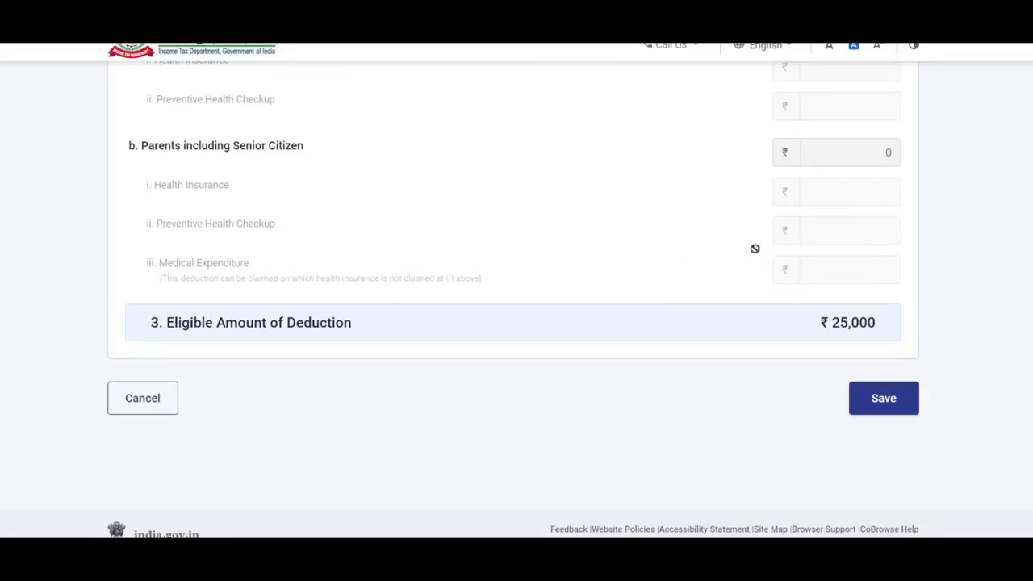
pyautogui.click(885, 400)
pyautogui.scroll(-3, 777, 314)
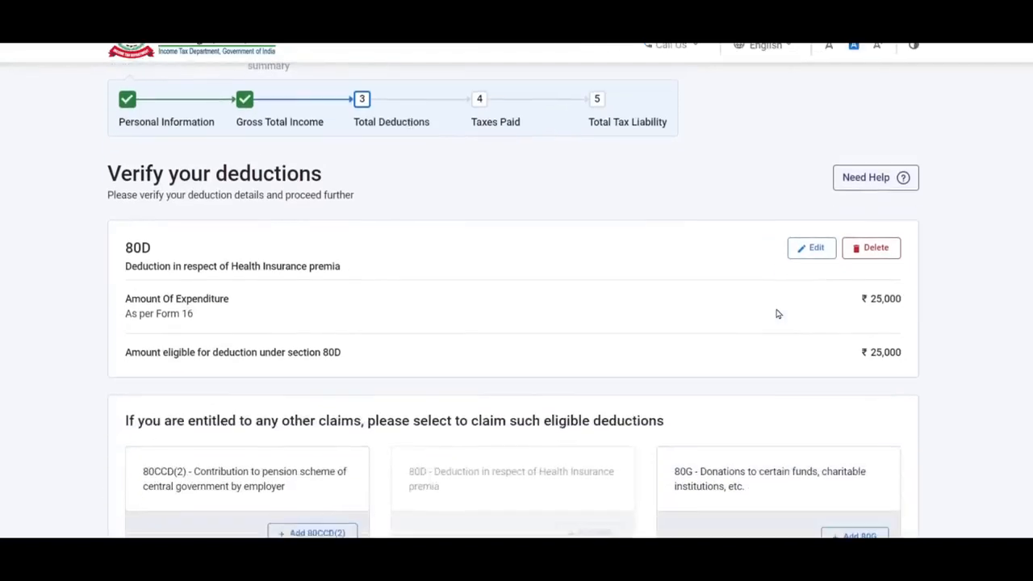
# - Add an 80C deduction from the full list and look up its 129800 figure in Excel
pyautogui.scroll(-1, 777, 314)
pyautogui.scroll(-3, 777, 314)
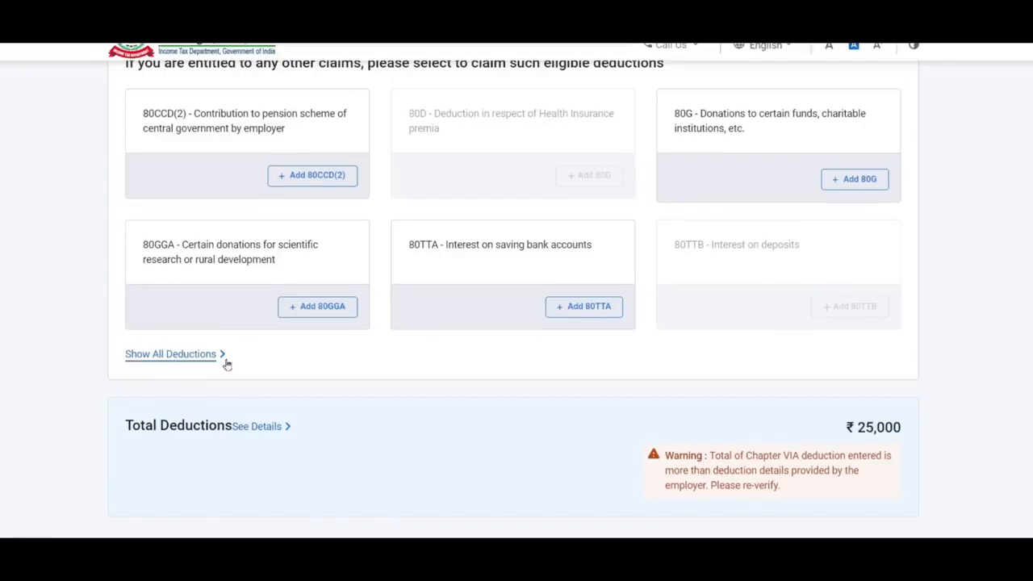
pyautogui.click(201, 357)
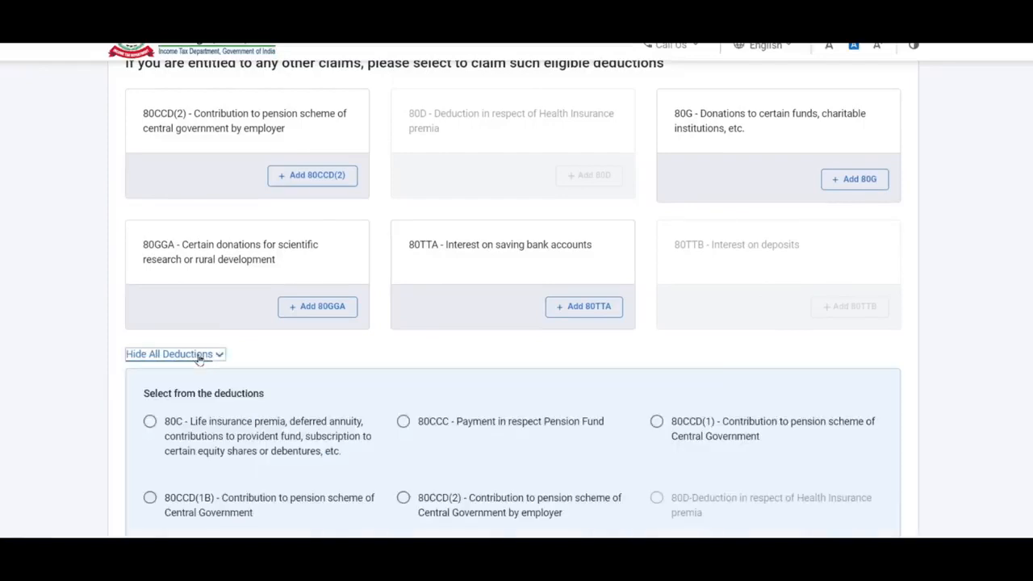
pyautogui.scroll(-2, 340, 288)
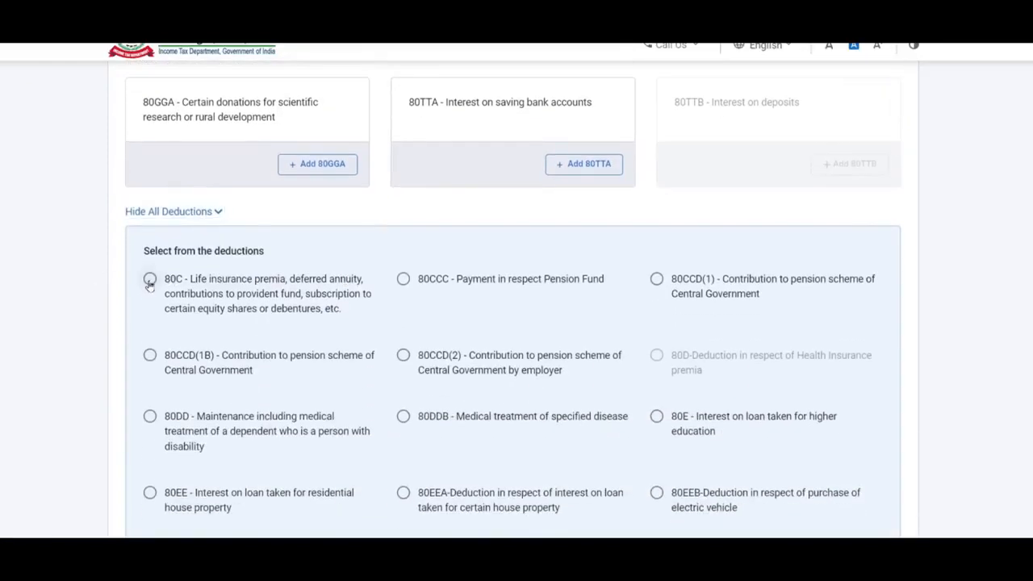
pyautogui.scroll(-5, 150, 284)
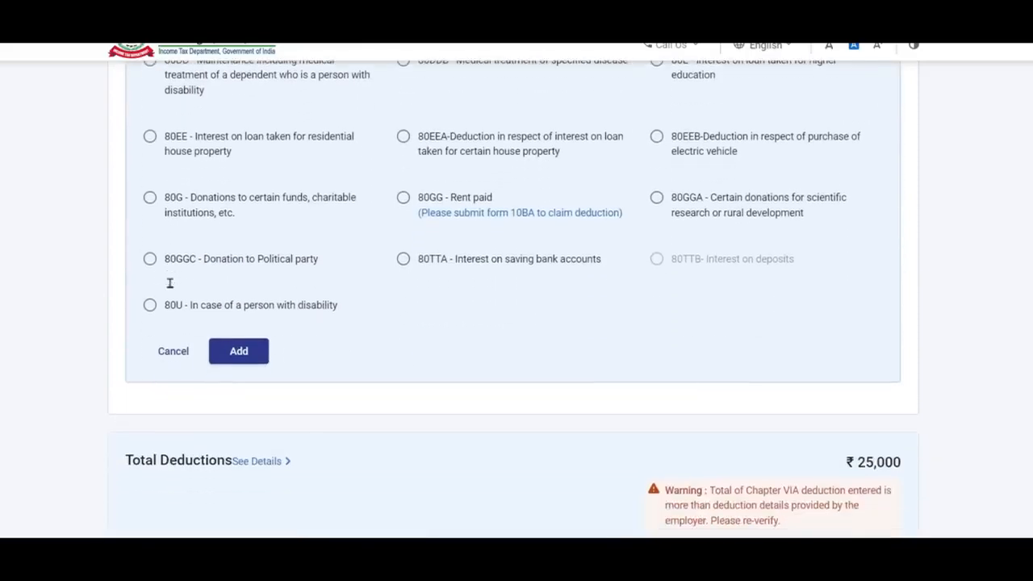
pyautogui.click(240, 352)
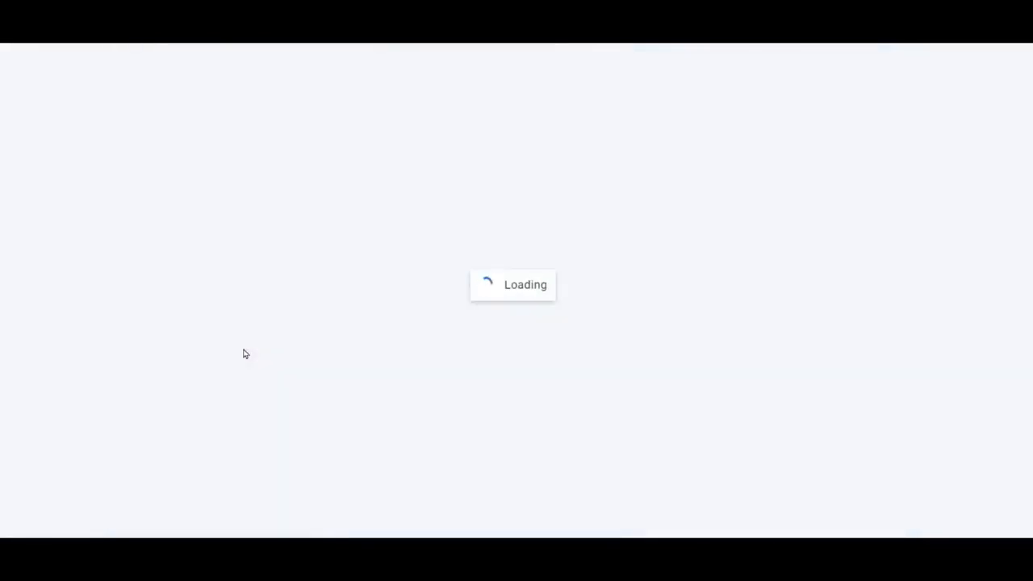
pyautogui.click(872, 228)
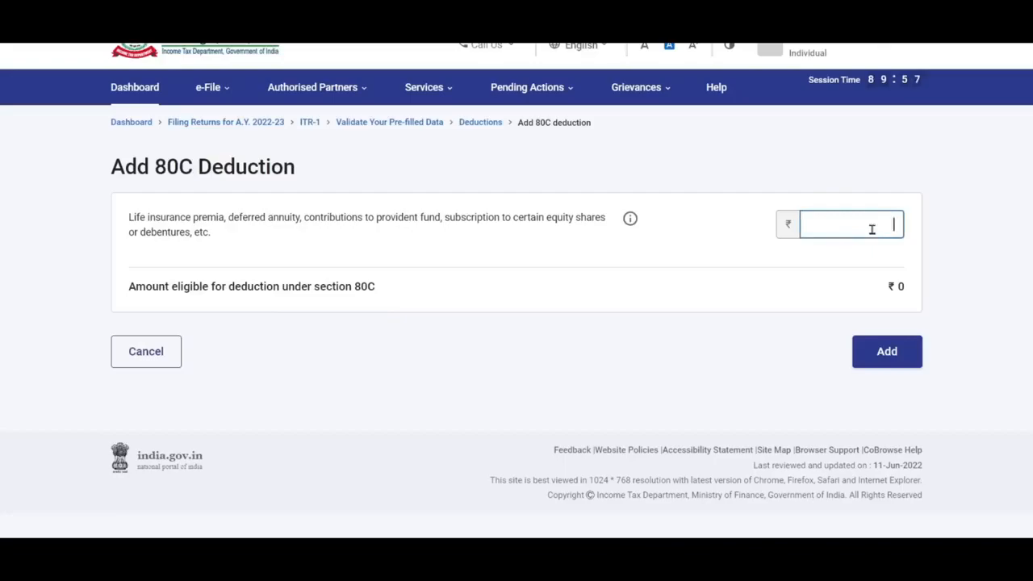
pyautogui.hotkey('alt', 'Tab')
pyautogui.scroll(8, 513, 296)
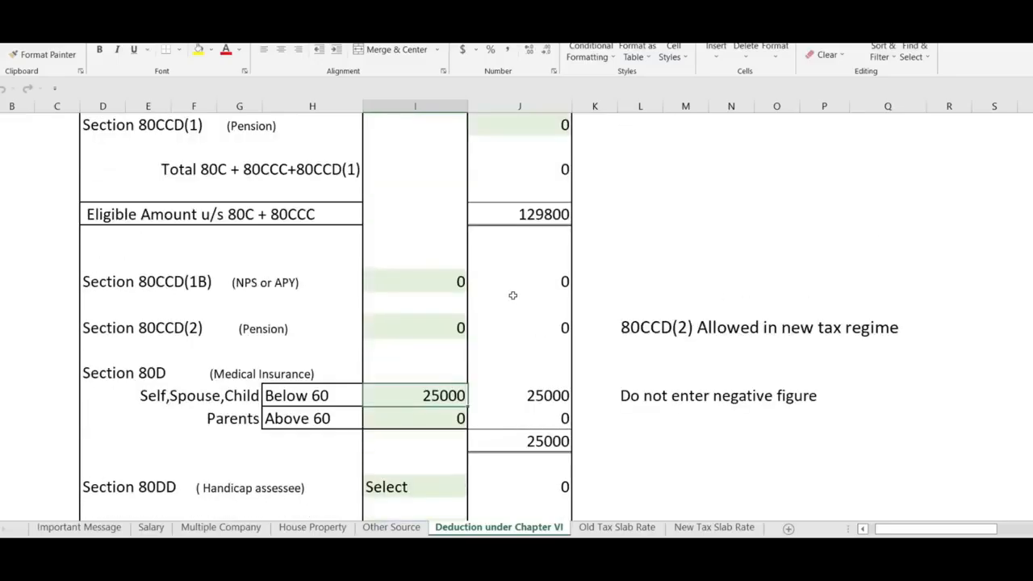
pyautogui.scroll(2, 498, 273)
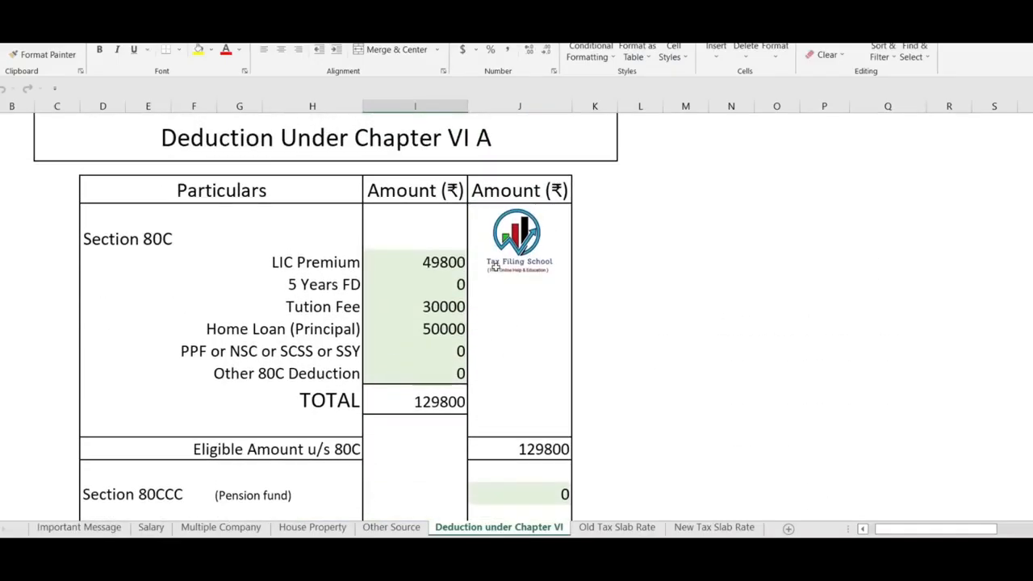
pyautogui.click(435, 266)
pyautogui.click(451, 310)
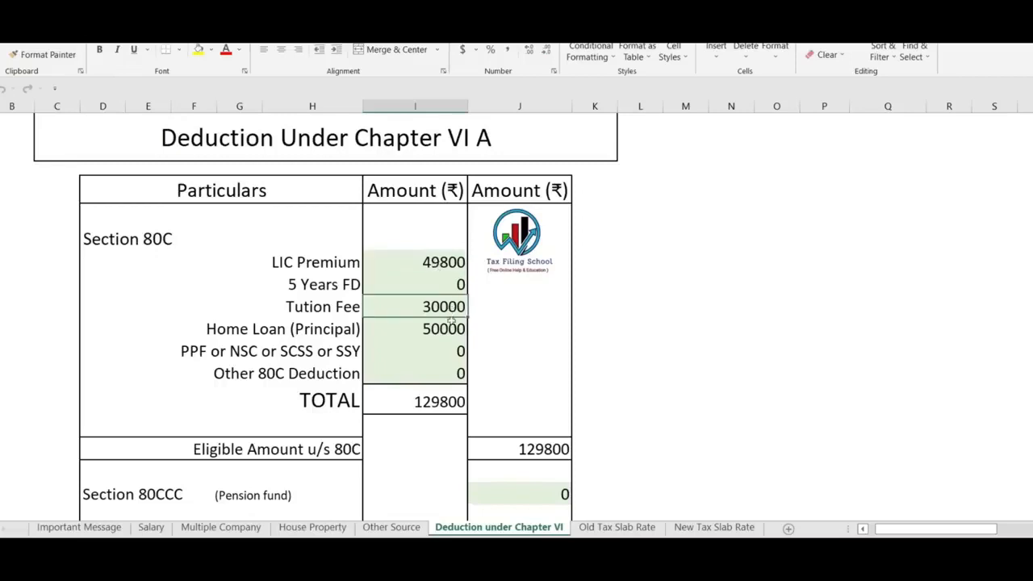
pyautogui.click(449, 328)
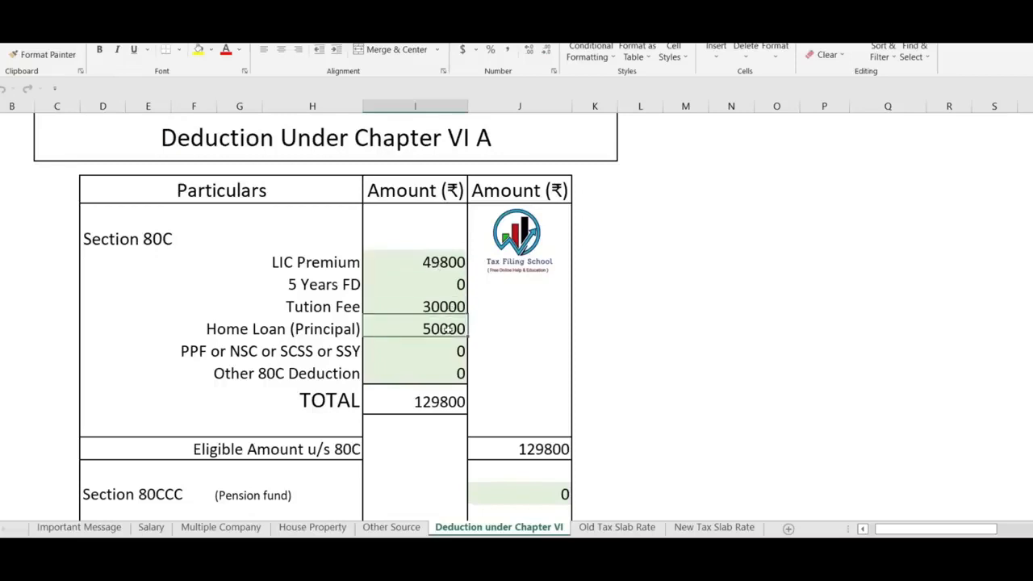
pyautogui.click(436, 405)
pyautogui.hotkey('alt', 'Tab')
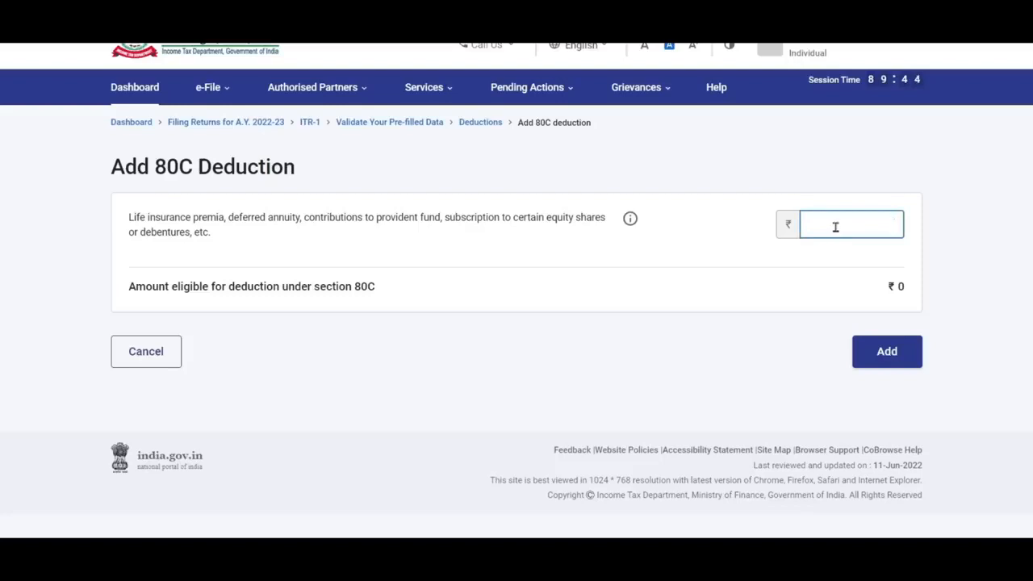
# - Paste 129800 as the Section 80C deduction amount and add it
pyautogui.write('129800')
pyautogui.click(883, 354)
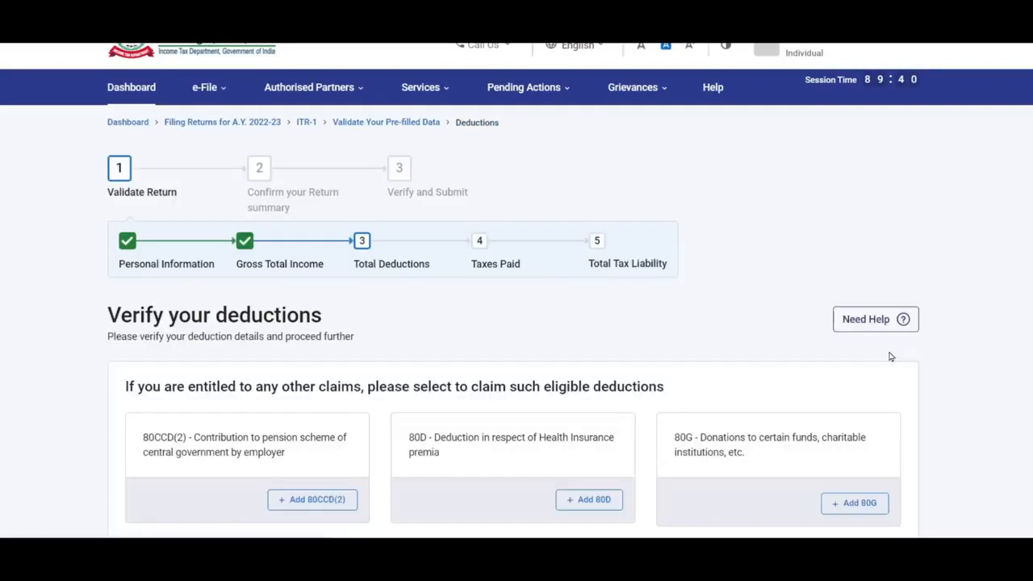
pyautogui.scroll(-2, 520, 227)
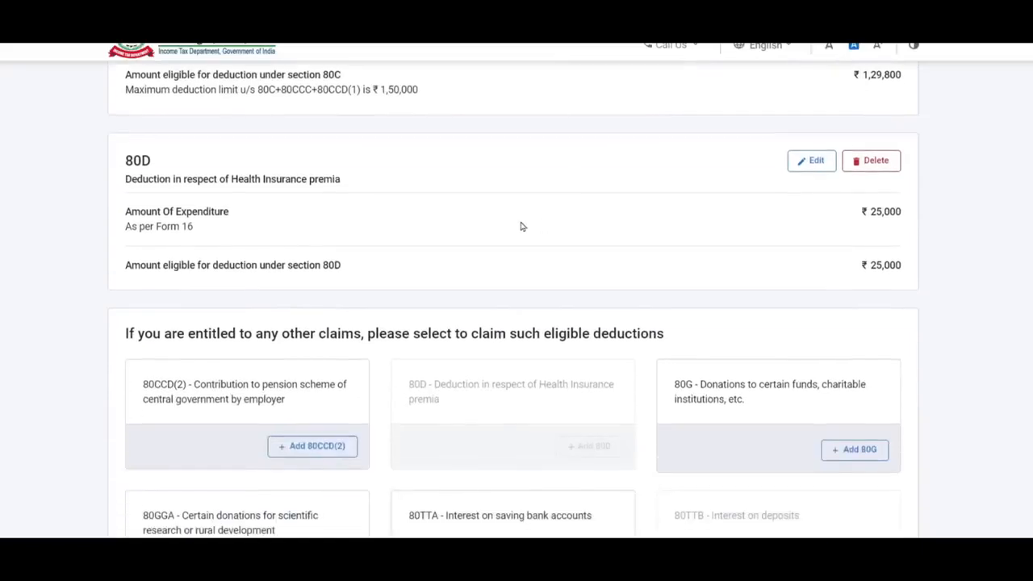
pyautogui.scroll(-4, 521, 227)
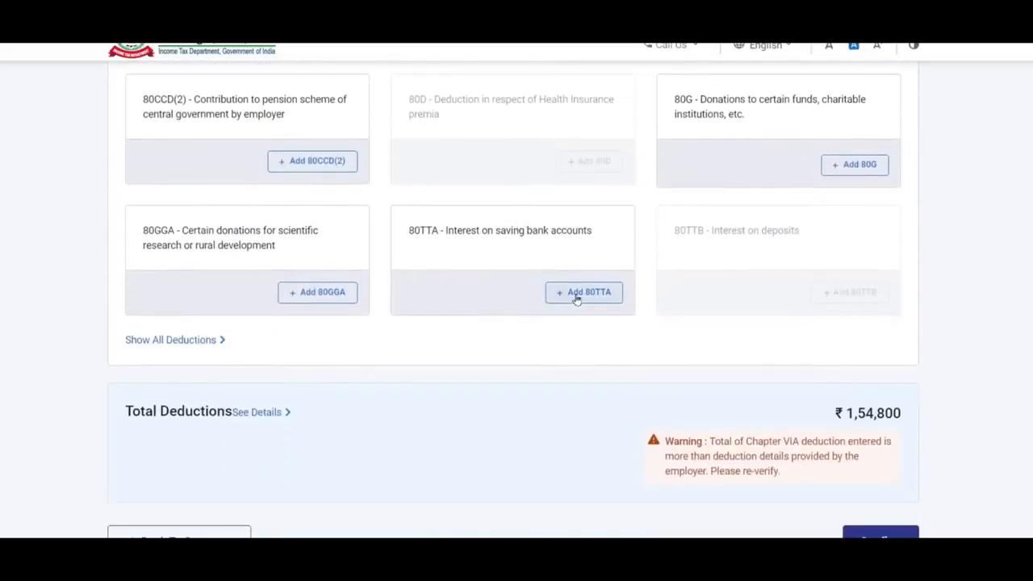
# - Add an 80TTA savings interest deduction of ₹3,200 and check total deductions reach ₹1,58,000
pyautogui.click(576, 297)
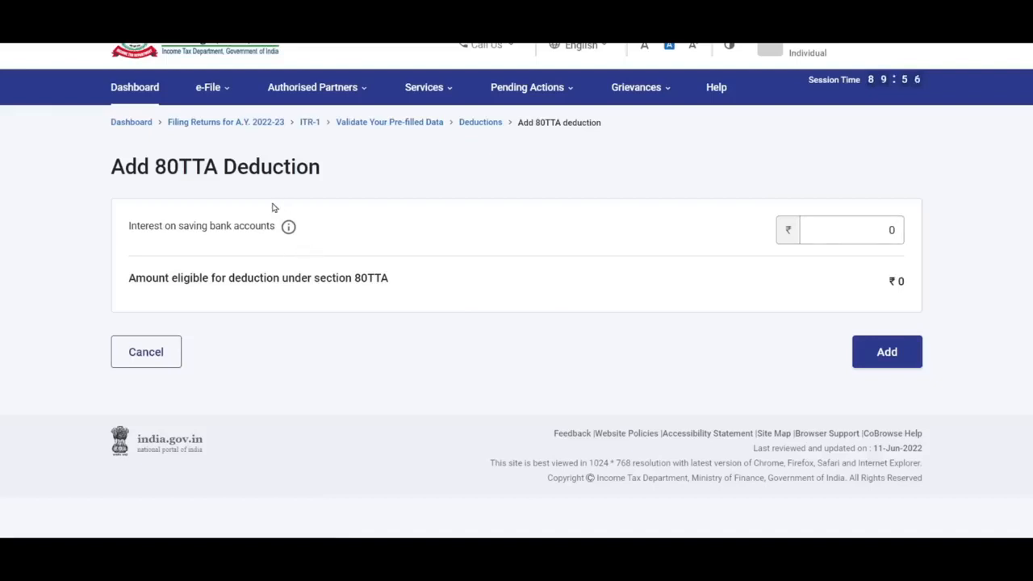
pyautogui.click(853, 231)
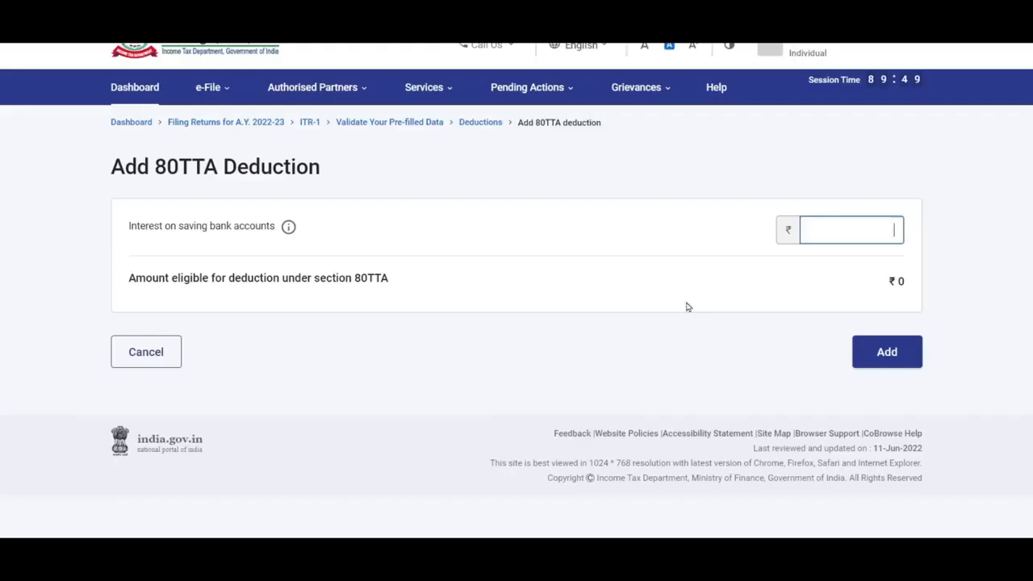
pyautogui.write('3200')
pyautogui.click(890, 357)
pyautogui.click(888, 462)
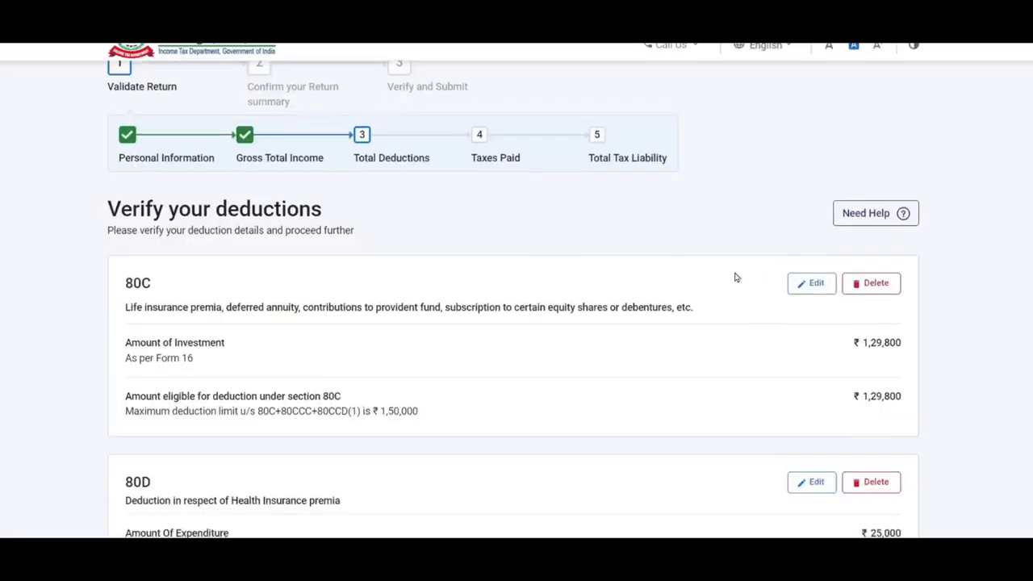
pyautogui.scroll(-3, 736, 277)
pyautogui.scroll(-3, 736, 277)
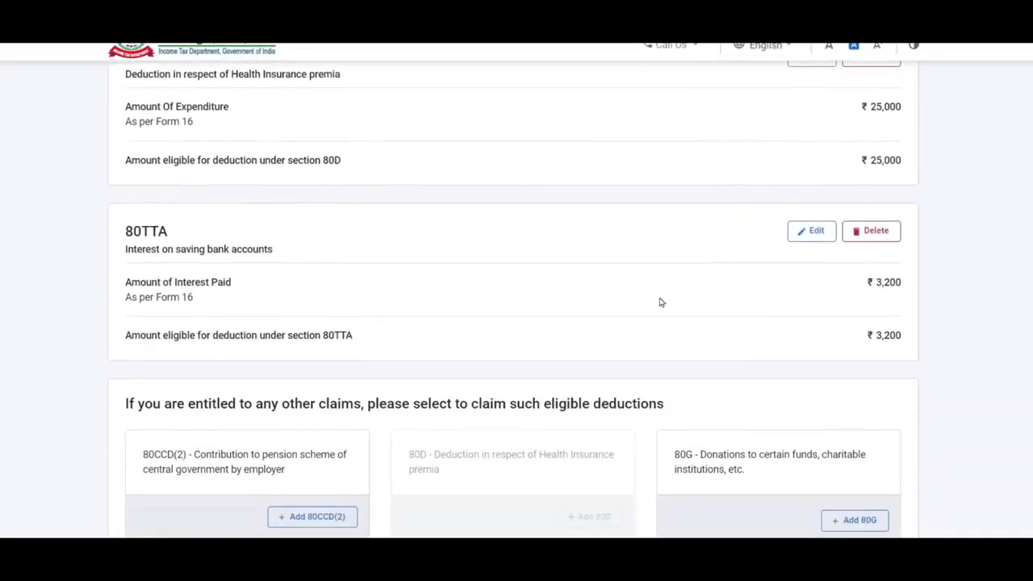
pyautogui.scroll(-3, 660, 302)
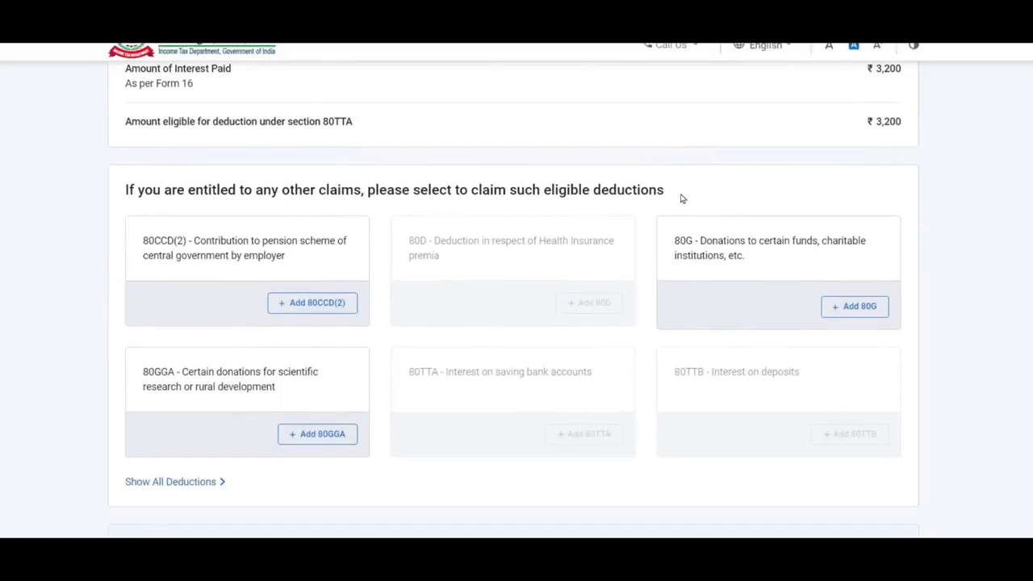
pyautogui.scroll(-2, 604, 214)
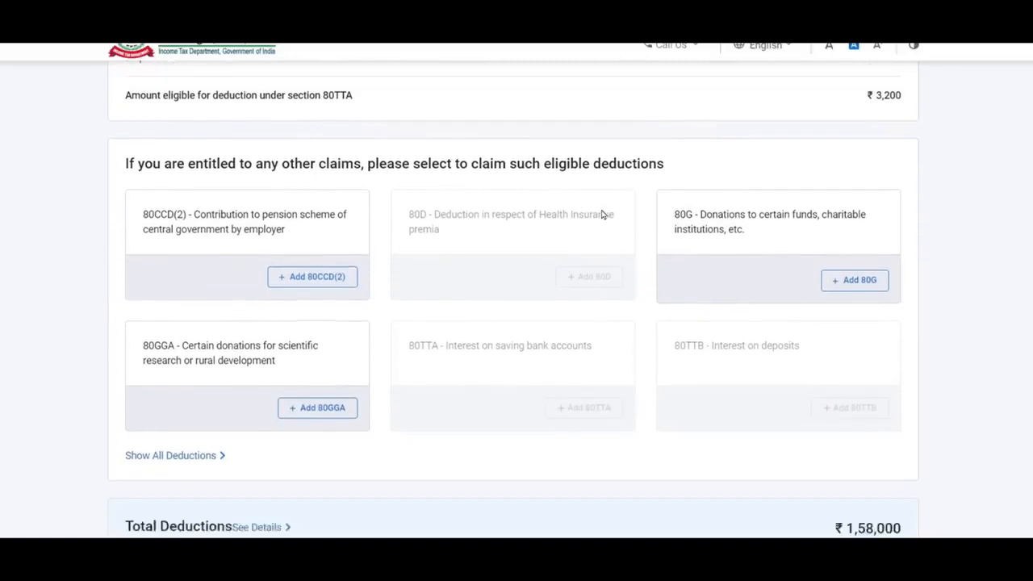
# - Pick 80CCD(1B) from all deductions, confirm the ₹1,58,000 total, and open taxes paid details
pyautogui.click(194, 341)
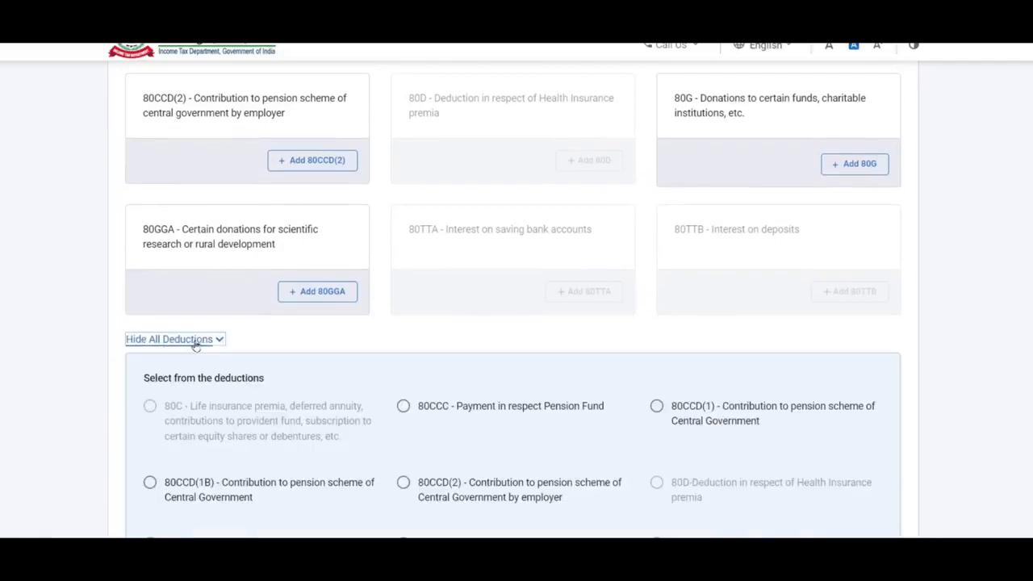
pyautogui.scroll(-1, 553, 199)
pyautogui.scroll(-2, 554, 200)
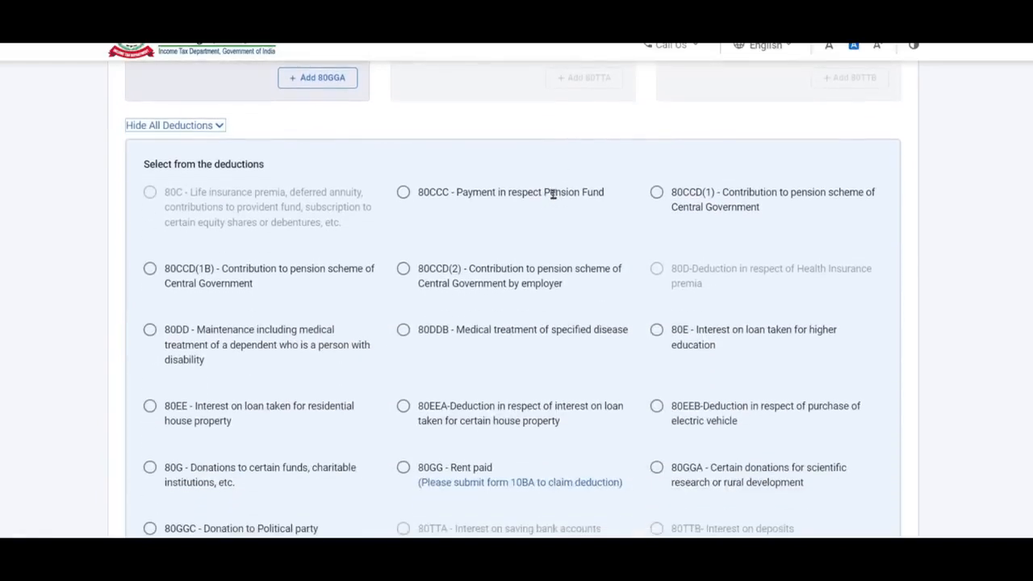
pyautogui.click(150, 269)
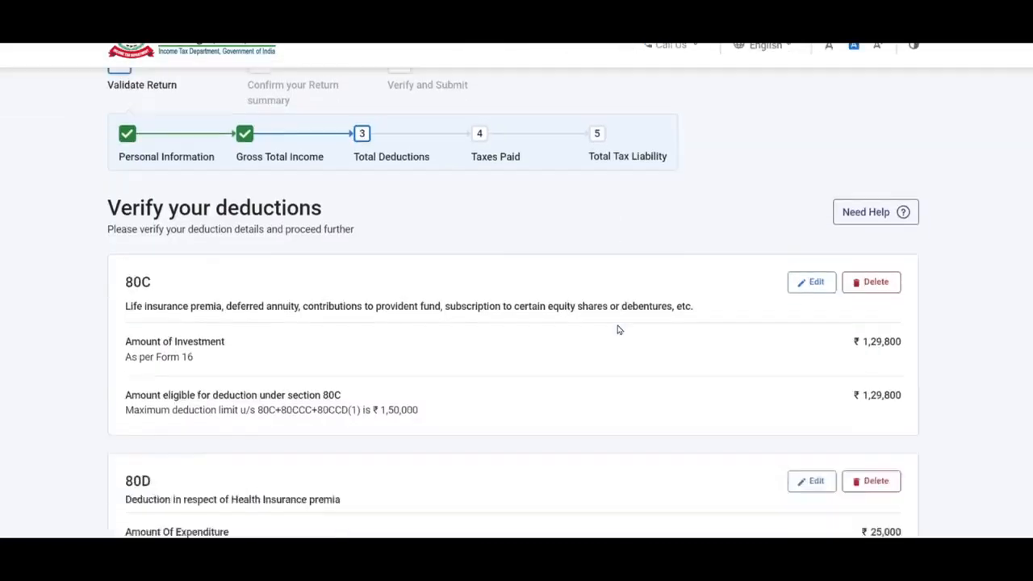
pyautogui.scroll(-10, 618, 327)
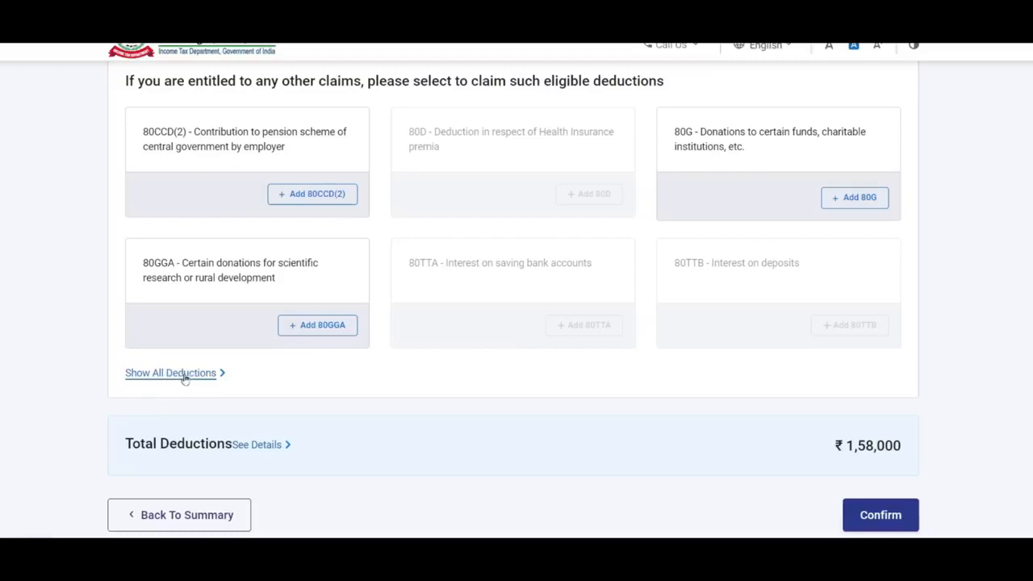
pyautogui.scroll(-2, 745, 348)
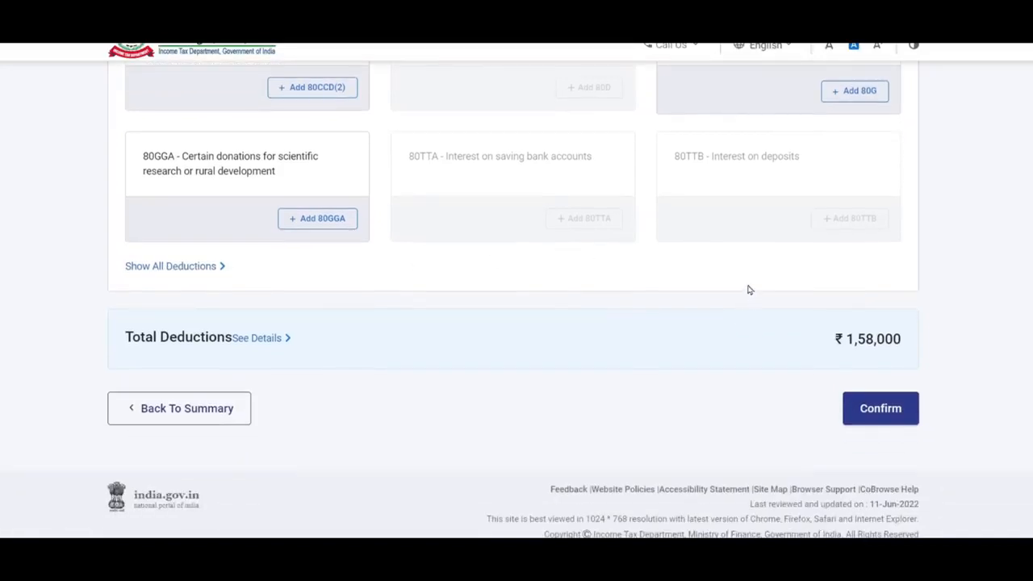
pyautogui.click(883, 410)
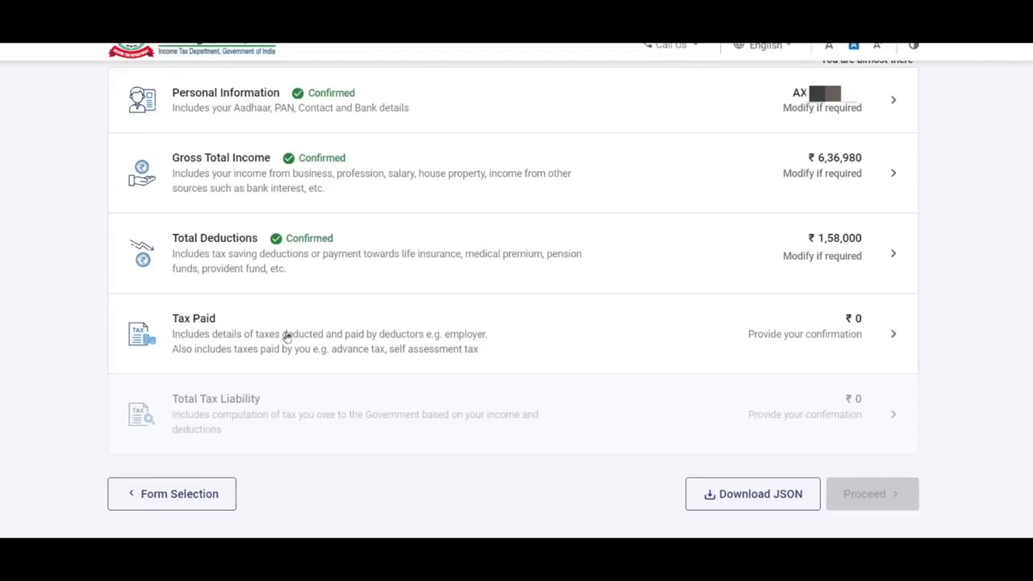
pyautogui.click(860, 335)
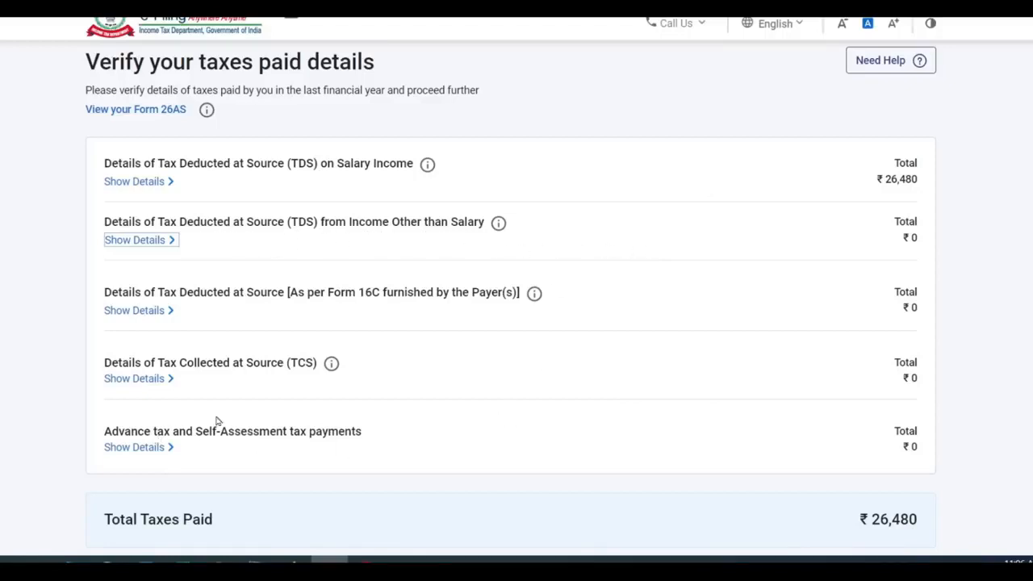
# - Expand the salary TDS details and tick the salary deductor's ₹26,480 entry
pyautogui.scroll(-2, 234, 410)
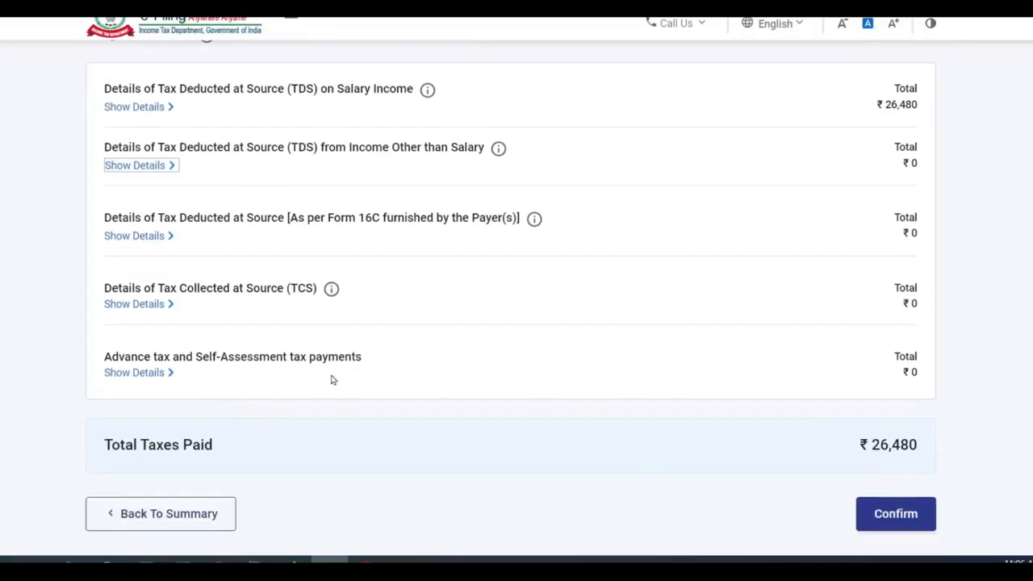
pyautogui.scroll(2, 404, 257)
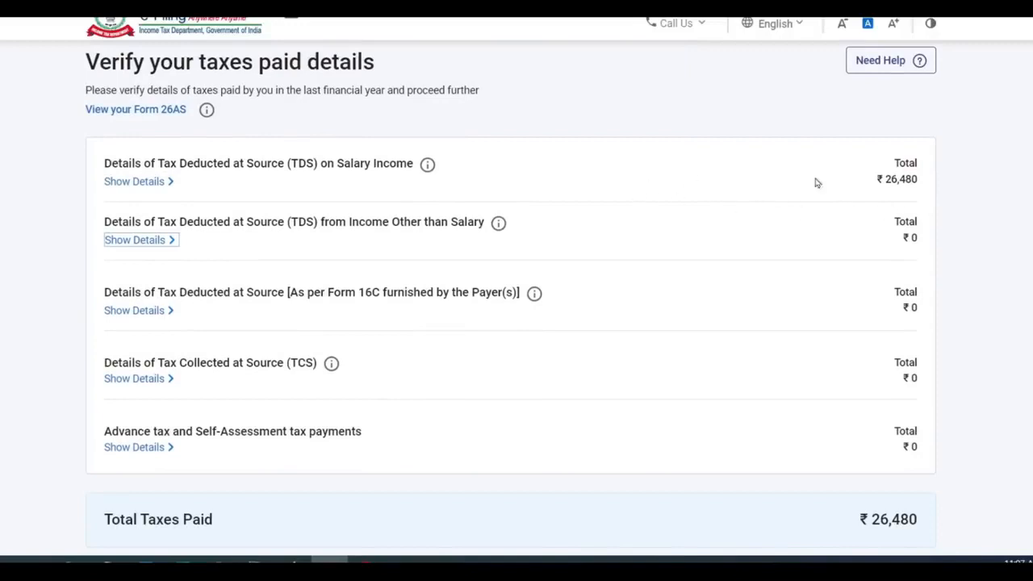
pyautogui.click(162, 182)
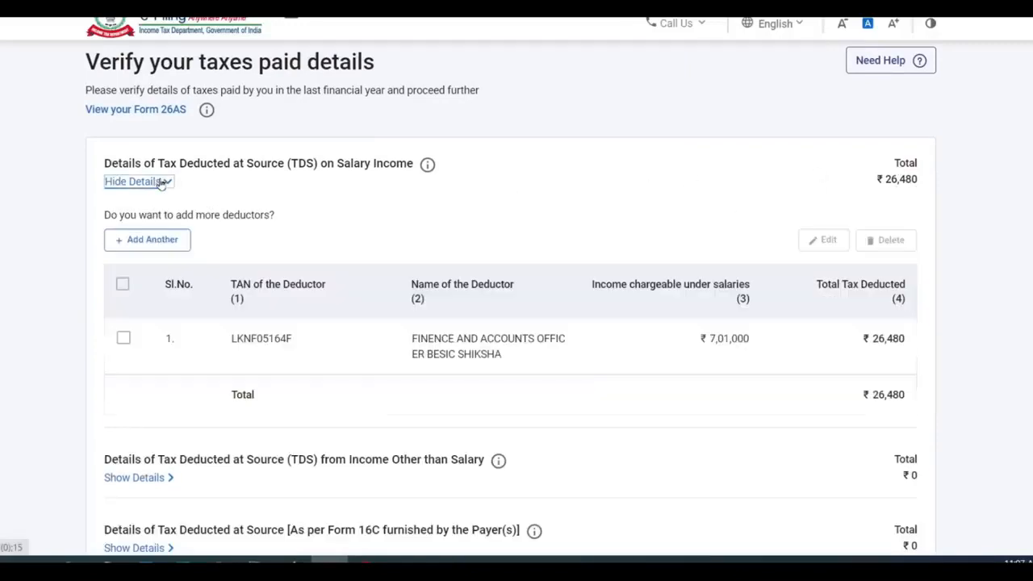
pyautogui.scroll(-2, 141, 293)
pyautogui.click(123, 264)
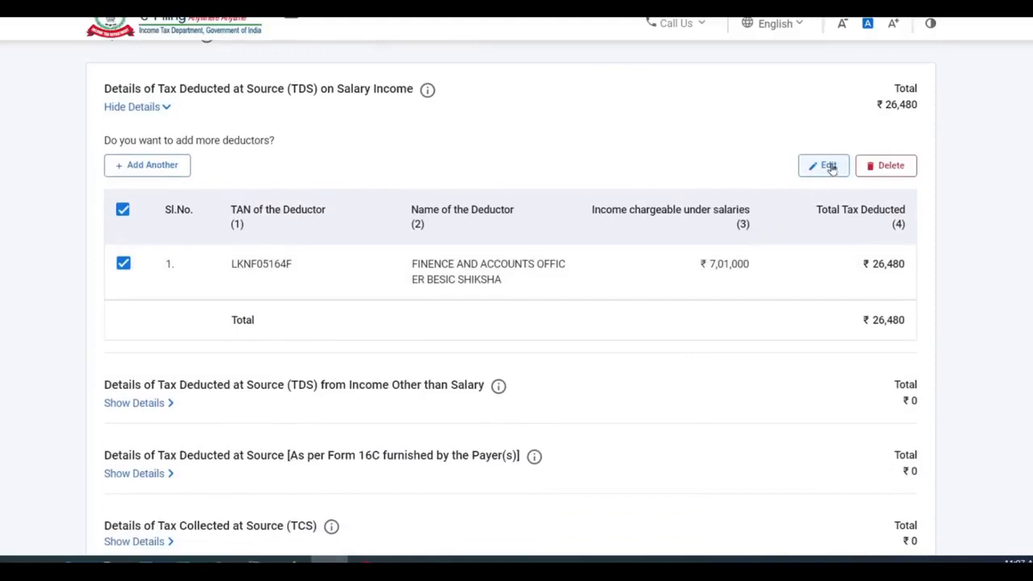
# - Cancel an empty non-salary TDS entry and confirm total taxes paid of ₹26,480
pyautogui.scroll(-5, 547, 270)
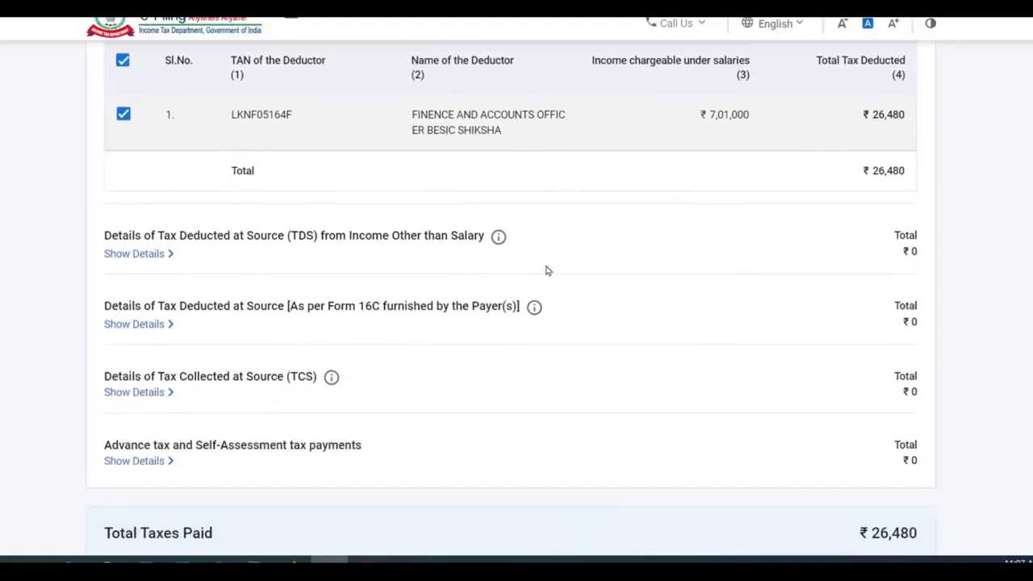
pyautogui.click(150, 179)
pyautogui.scroll(-2, 150, 184)
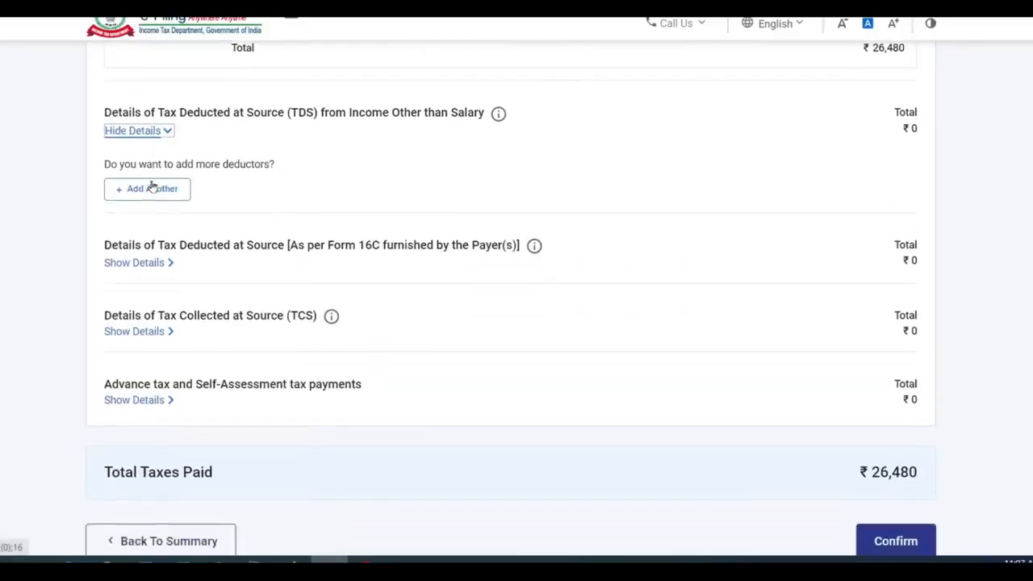
pyautogui.click(161, 169)
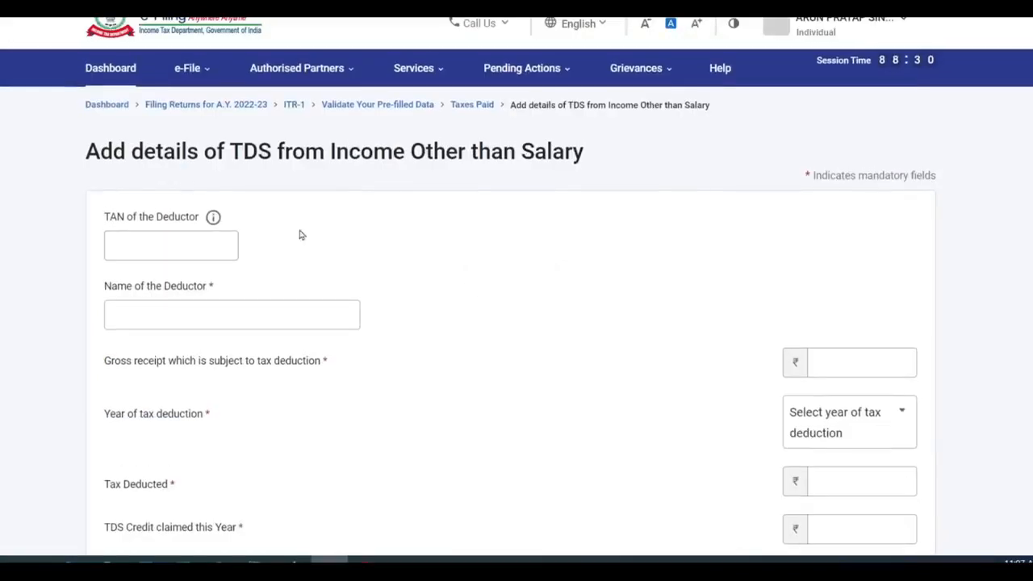
pyautogui.scroll(-3, 554, 307)
pyautogui.scroll(5, 554, 308)
pyautogui.scroll(-3, 554, 307)
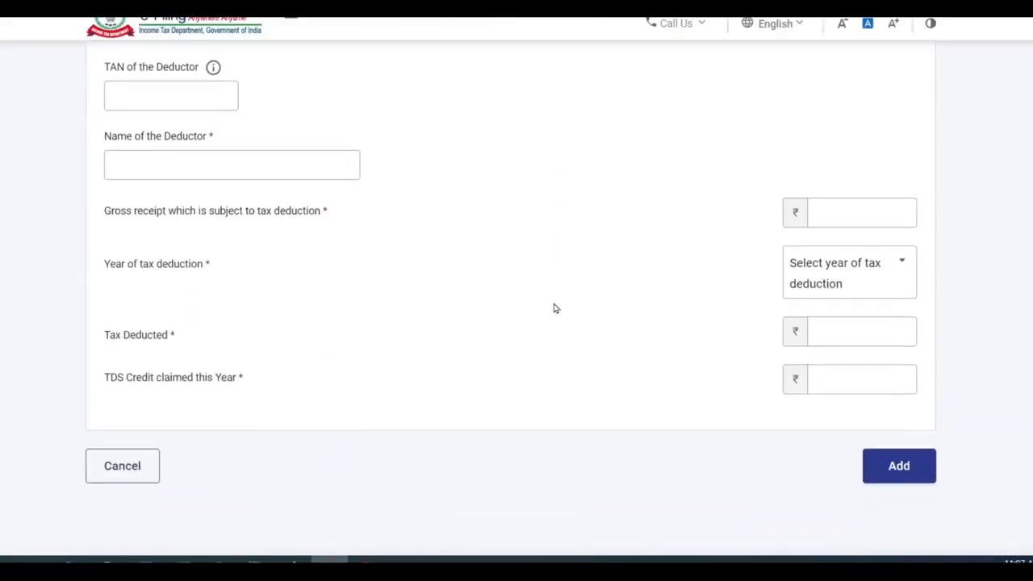
pyautogui.click(122, 466)
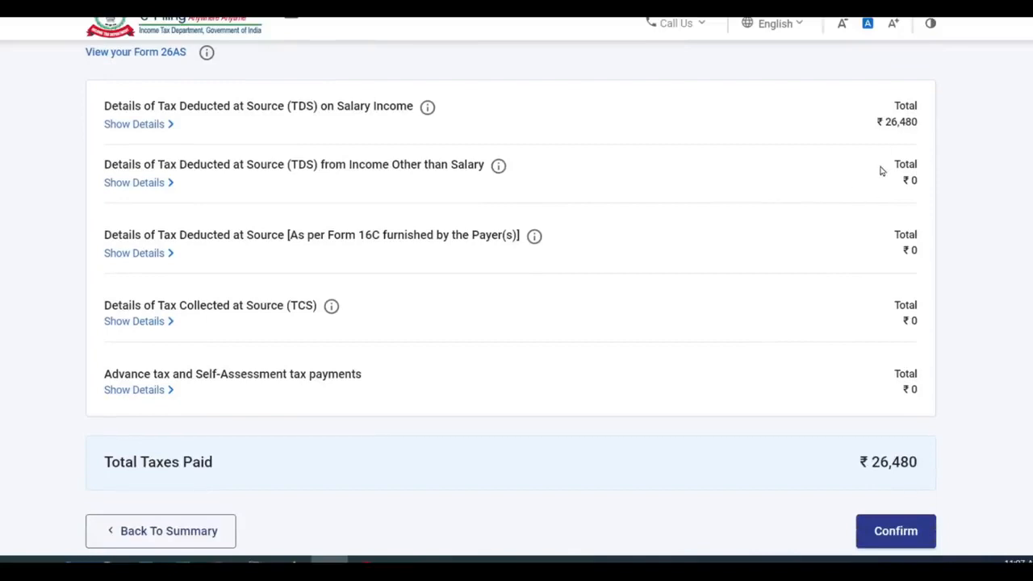
pyautogui.scroll(-3, 902, 189)
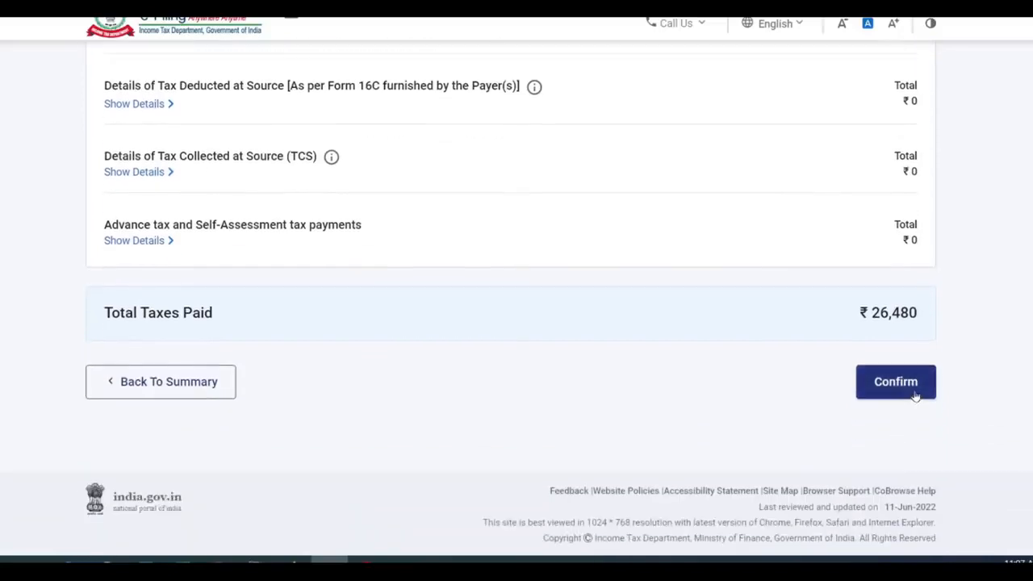
pyautogui.click(915, 393)
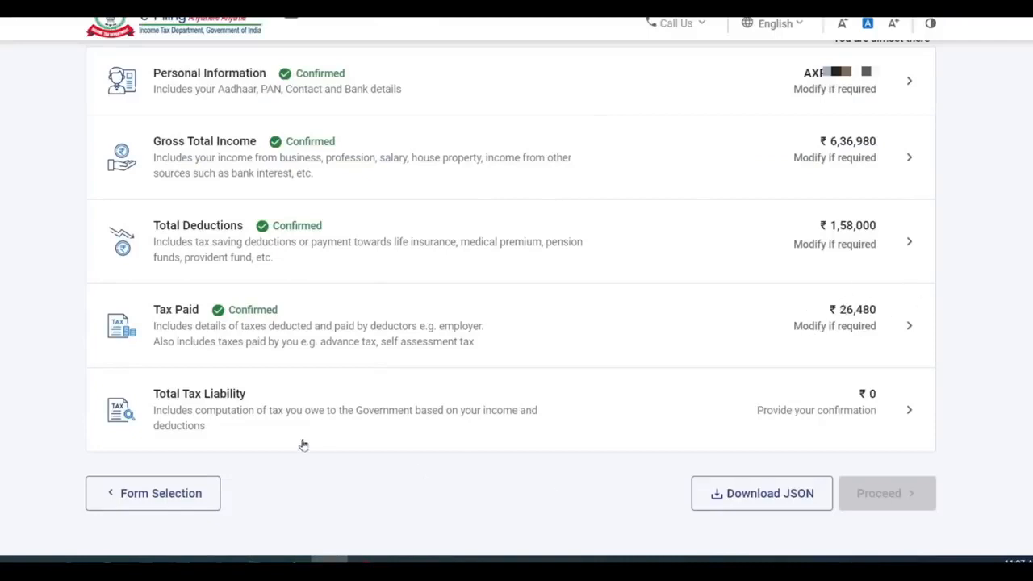
# - Review the tax liability: ₹11,449 tax fully rebated u/s 87A, leaving ₹0 total
pyautogui.click(852, 408)
pyautogui.scroll(-2, 782, 228)
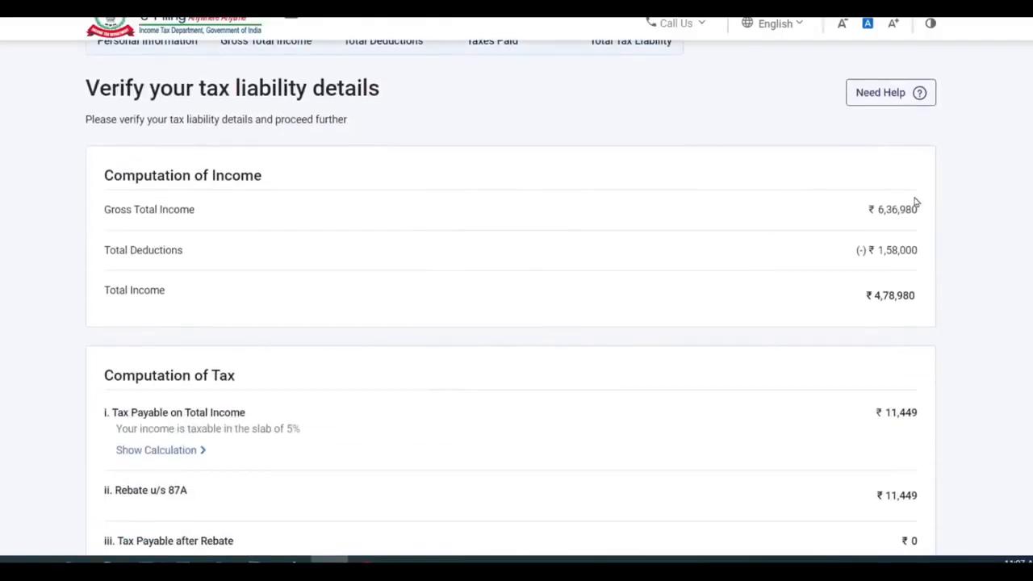
pyautogui.scroll(-3, 884, 152)
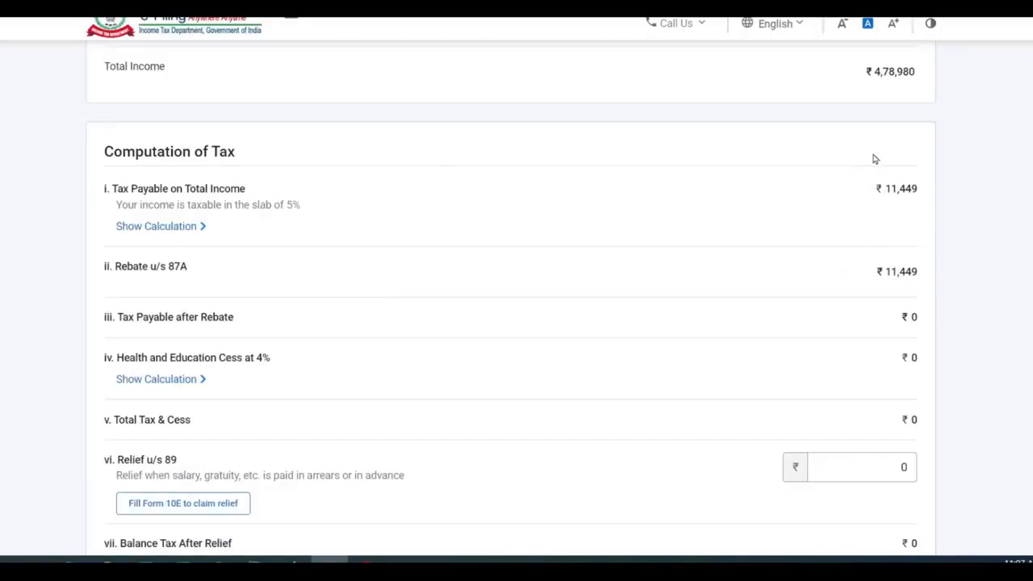
pyautogui.scroll(-3, 918, 306)
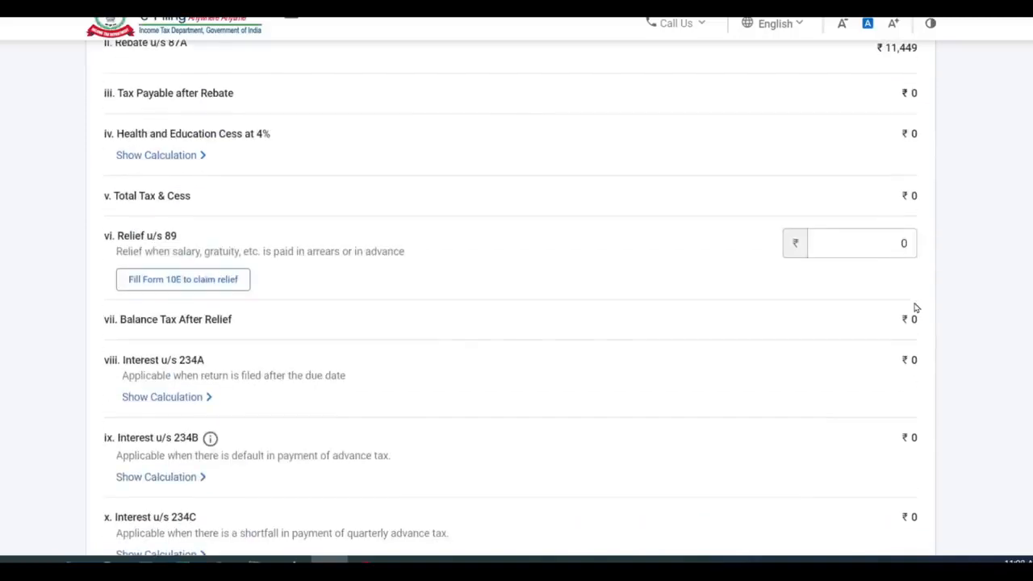
pyautogui.scroll(-3, 843, 355)
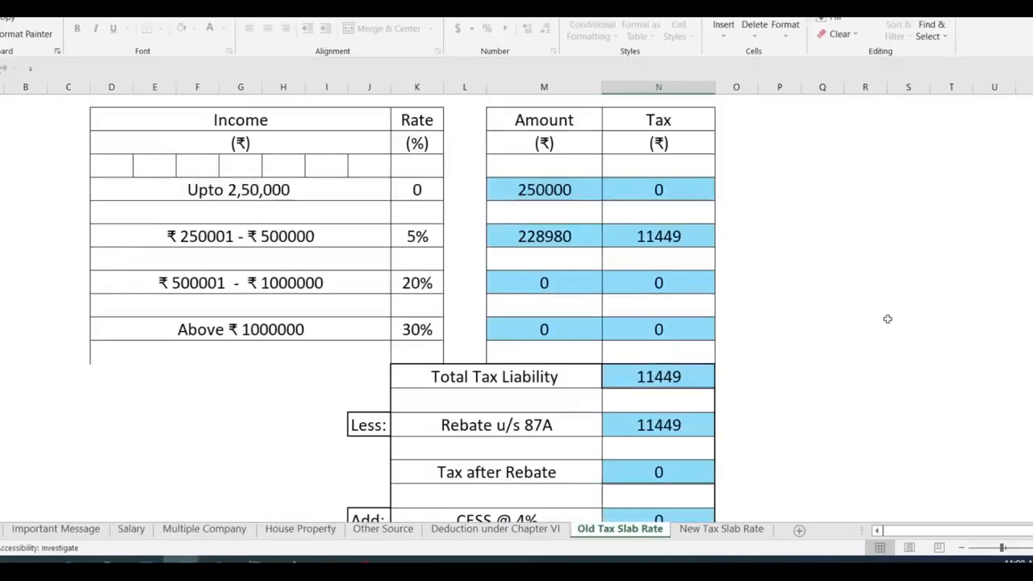
pyautogui.scroll(-2, 704, 326)
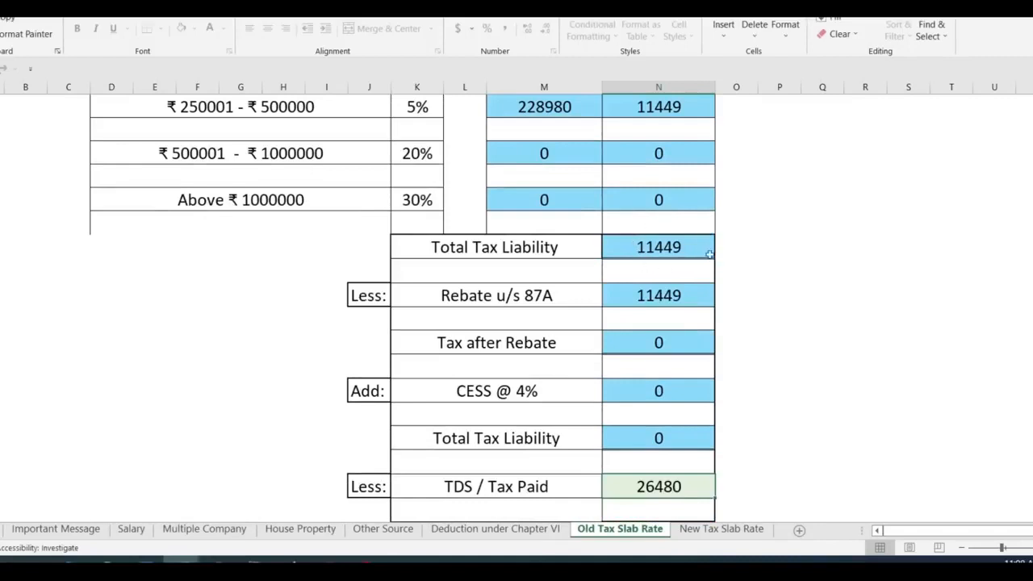
pyautogui.scroll(-3, 666, 311)
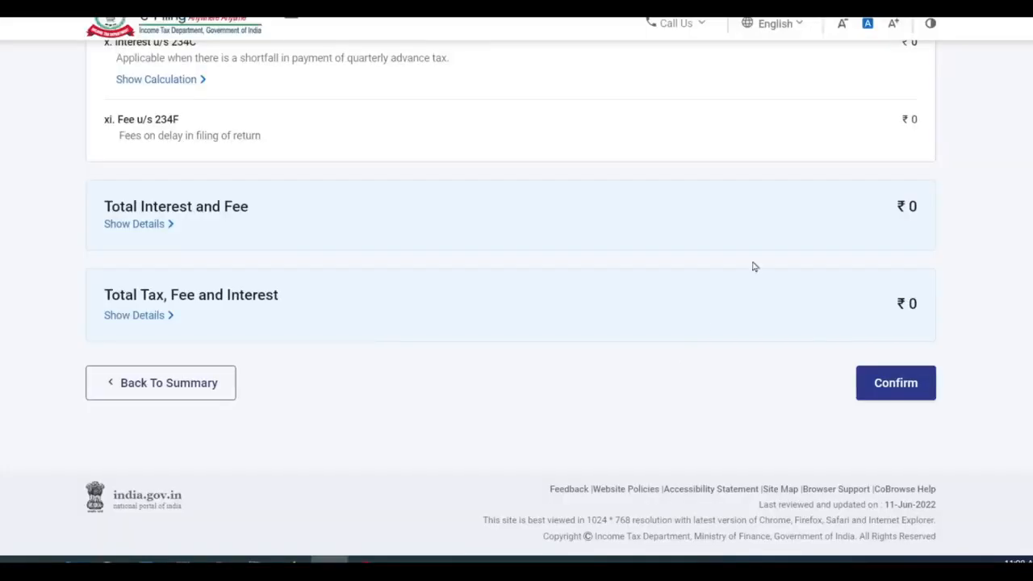
# - Clear the Relief u/s 89 field and confirm the ₹0 Total Tax Liability
pyautogui.scroll(10, 694, 269)
pyautogui.scroll(-4, 694, 270)
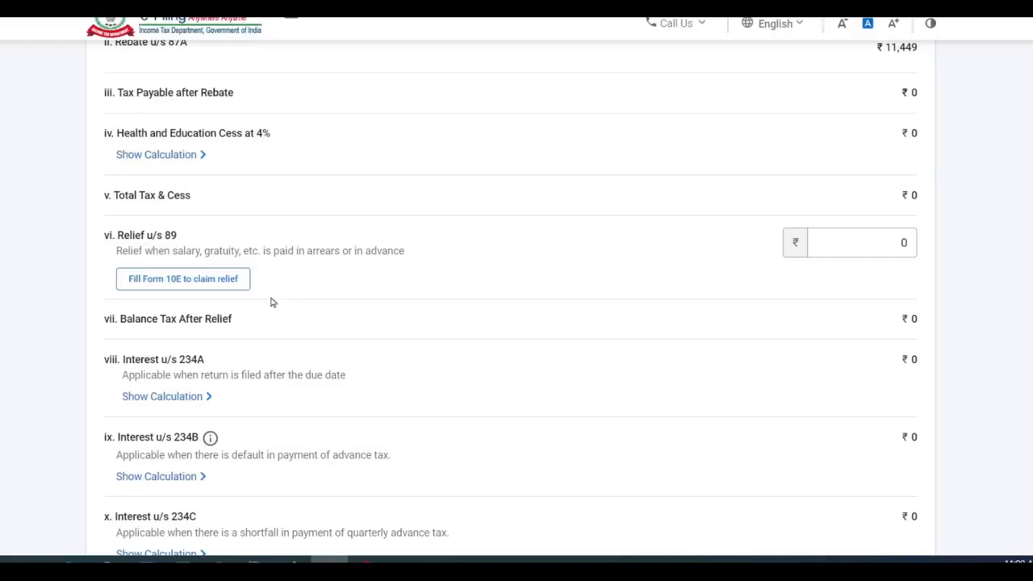
pyautogui.click(892, 242)
pyautogui.press('BackSpace')
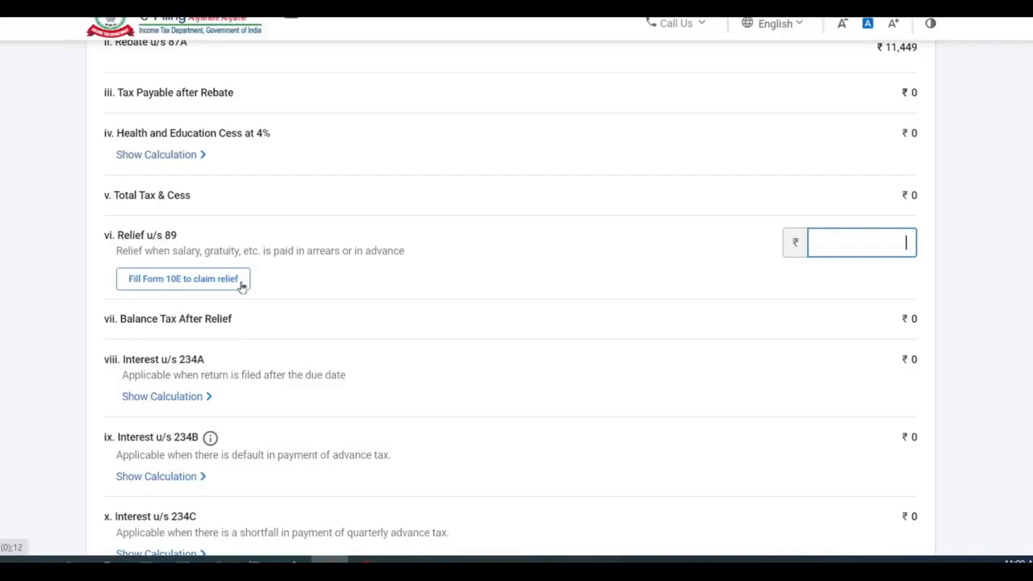
pyautogui.scroll(4, 651, 390)
pyautogui.scroll(-9, 653, 390)
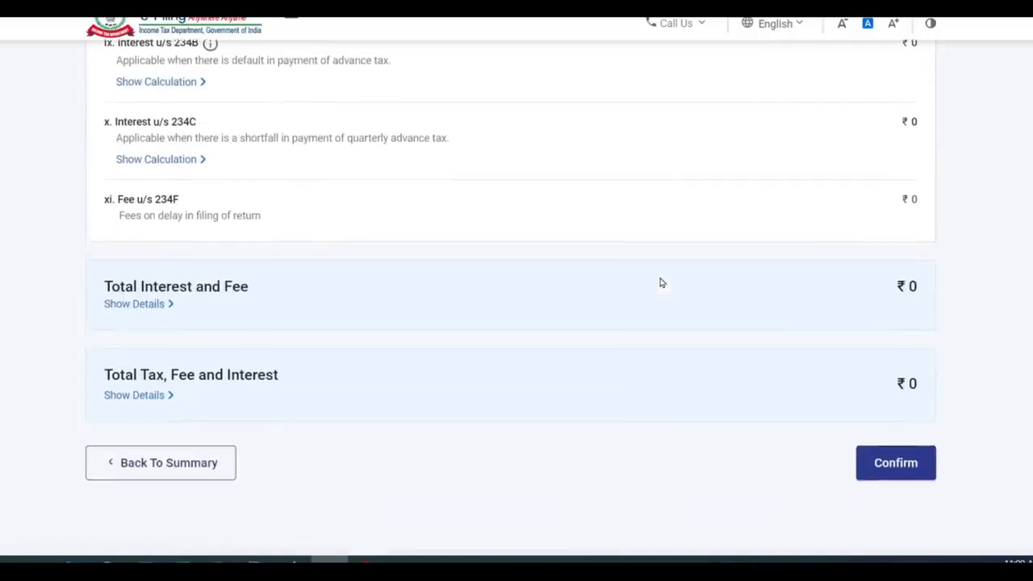
pyautogui.scroll(-1, 660, 283)
pyautogui.click(899, 388)
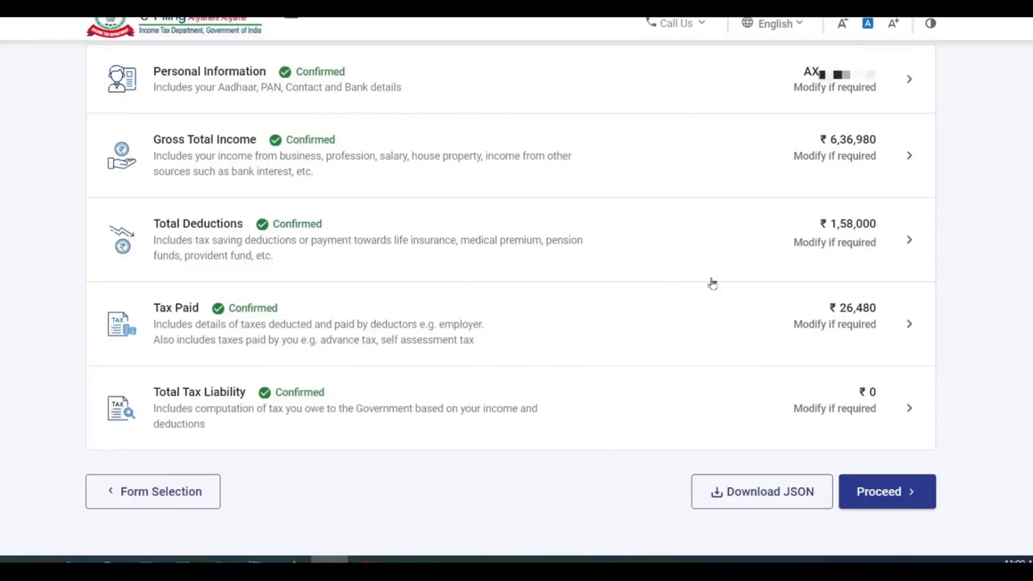
# - Proceed past the Tax Summary showing a ₹26,480 refund to Preview Return
pyautogui.click(896, 494)
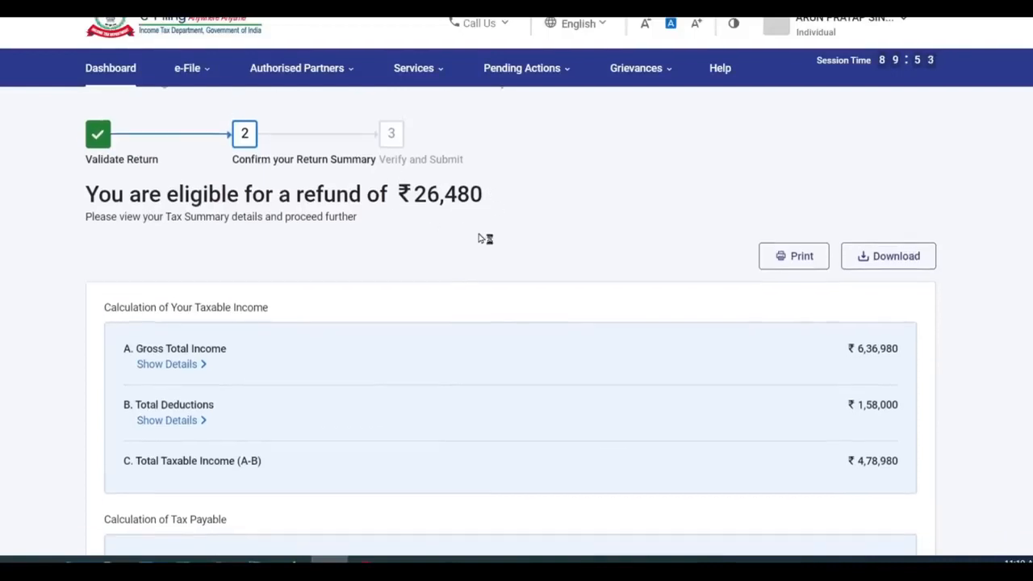
pyautogui.scroll(-5, 944, 307)
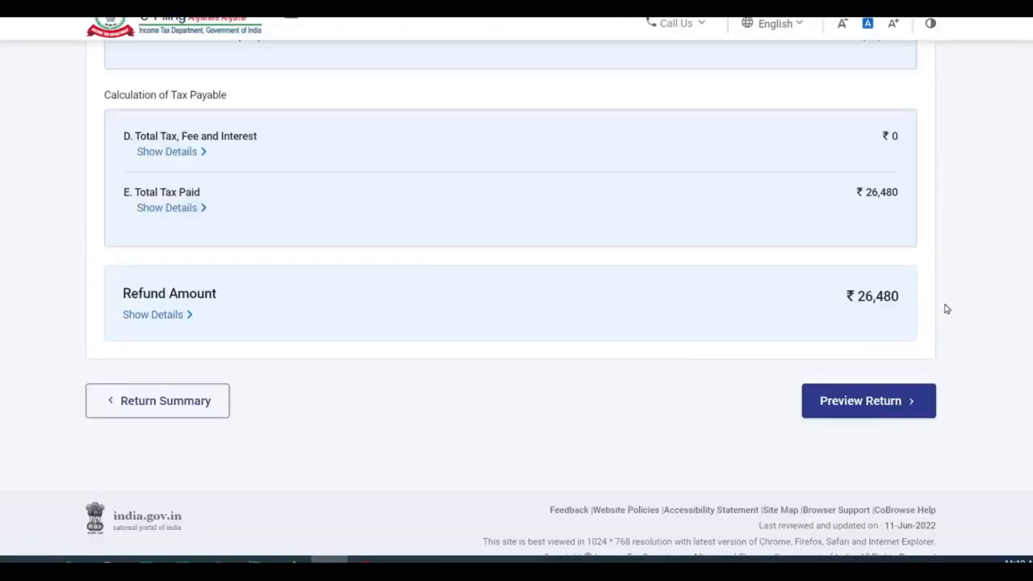
pyautogui.click(874, 408)
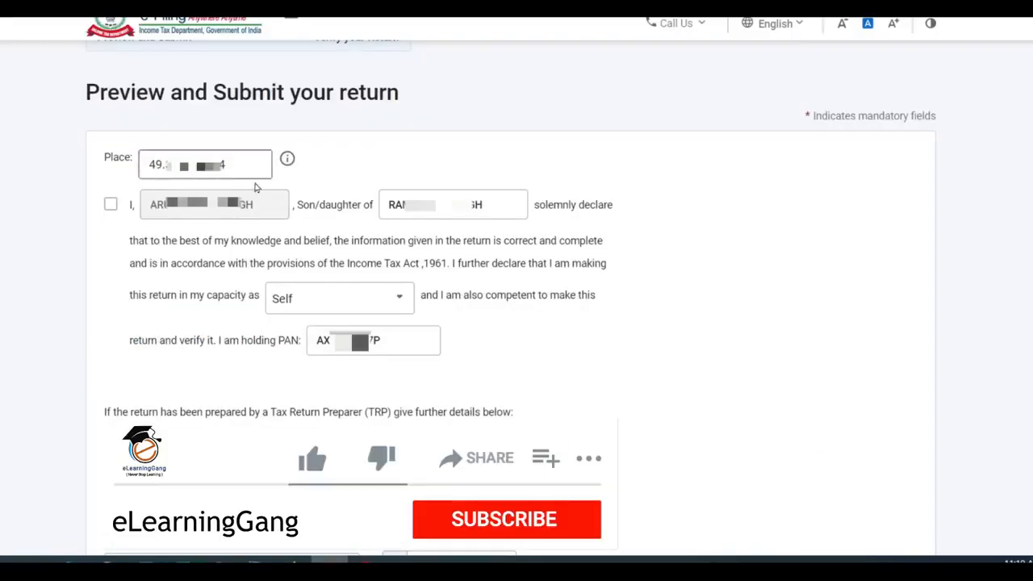
# - Accept the self-declaration and generate the full return preview
pyautogui.click(111, 207)
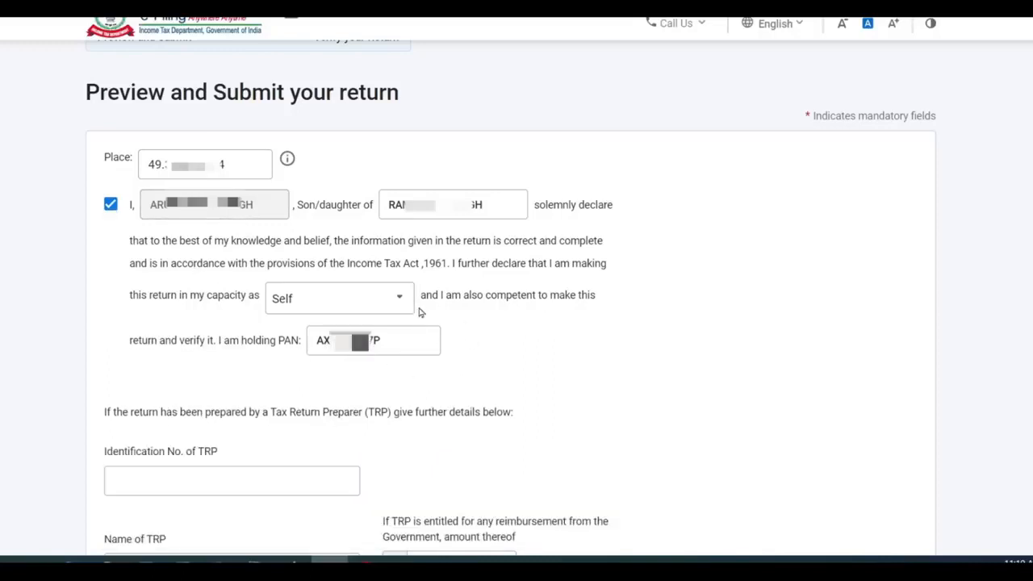
pyautogui.scroll(-4, 419, 313)
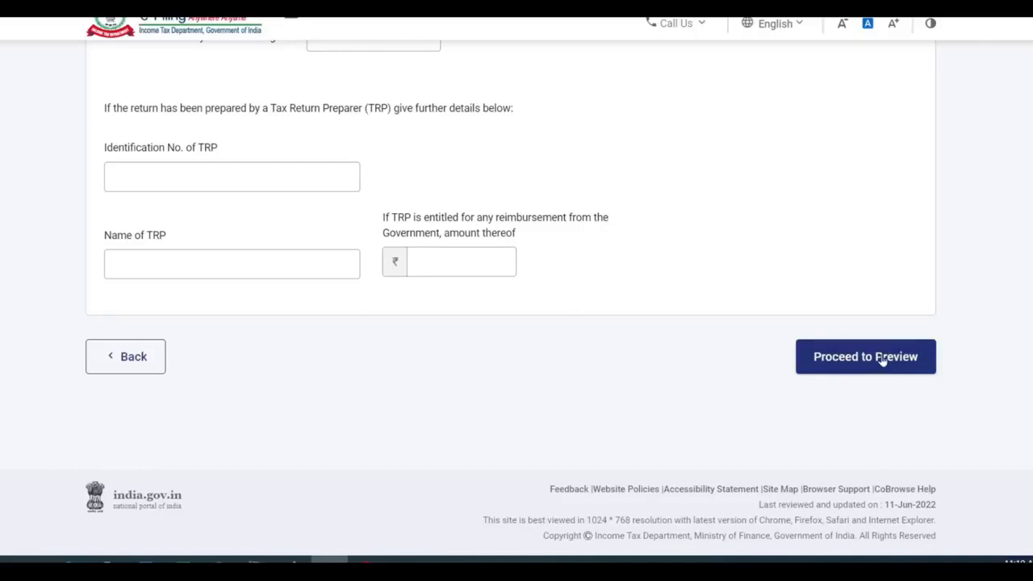
pyautogui.click(882, 357)
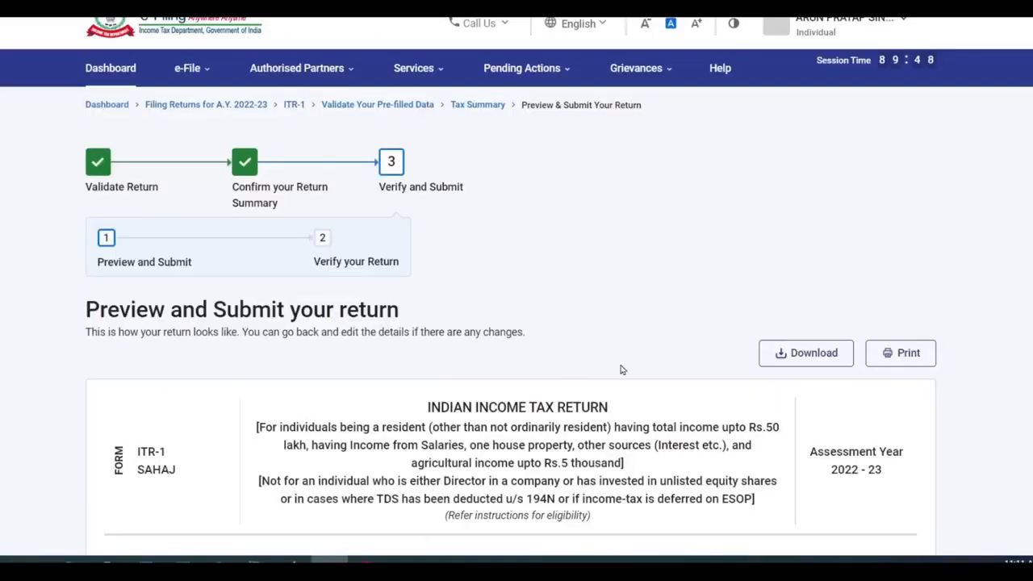
# - Review the ITR-1 preview and send it for validation, which succeeds with no errors
pyautogui.scroll(-15, 654, 379)
pyautogui.scroll(-8, 687, 393)
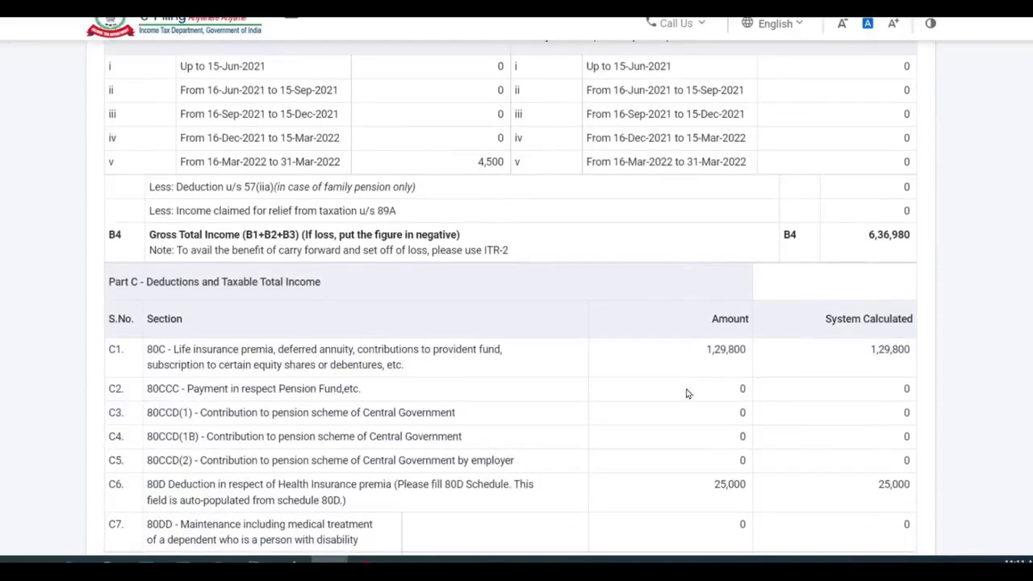
pyautogui.scroll(-3, 687, 394)
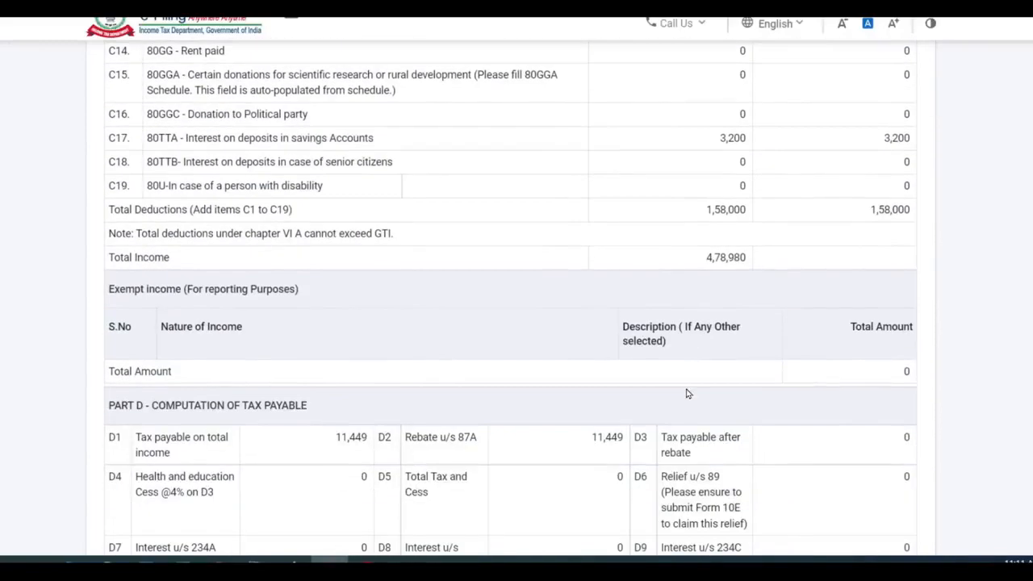
pyautogui.scroll(-2, 687, 393)
pyautogui.scroll(-1, 687, 394)
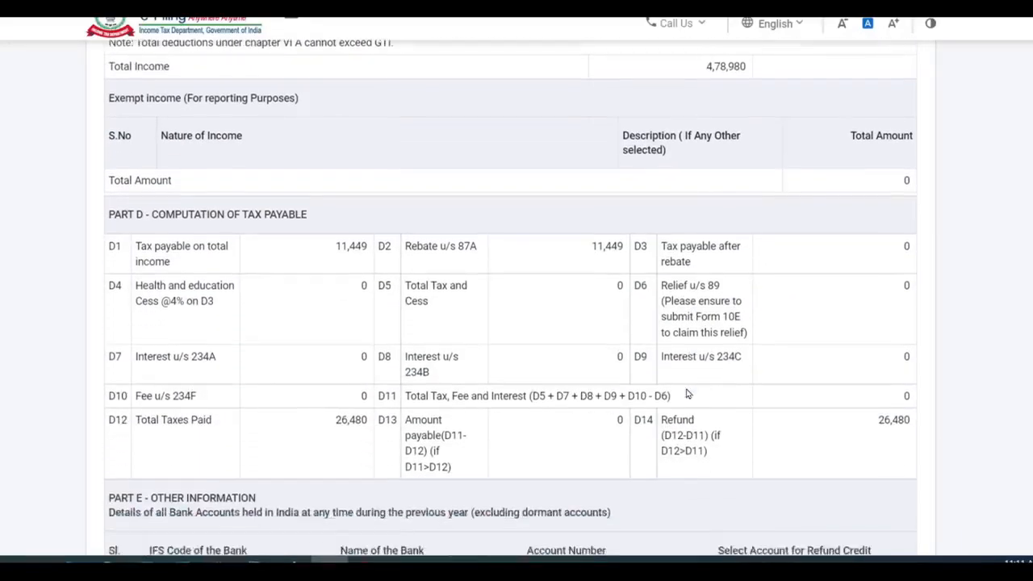
pyautogui.scroll(2, 687, 393)
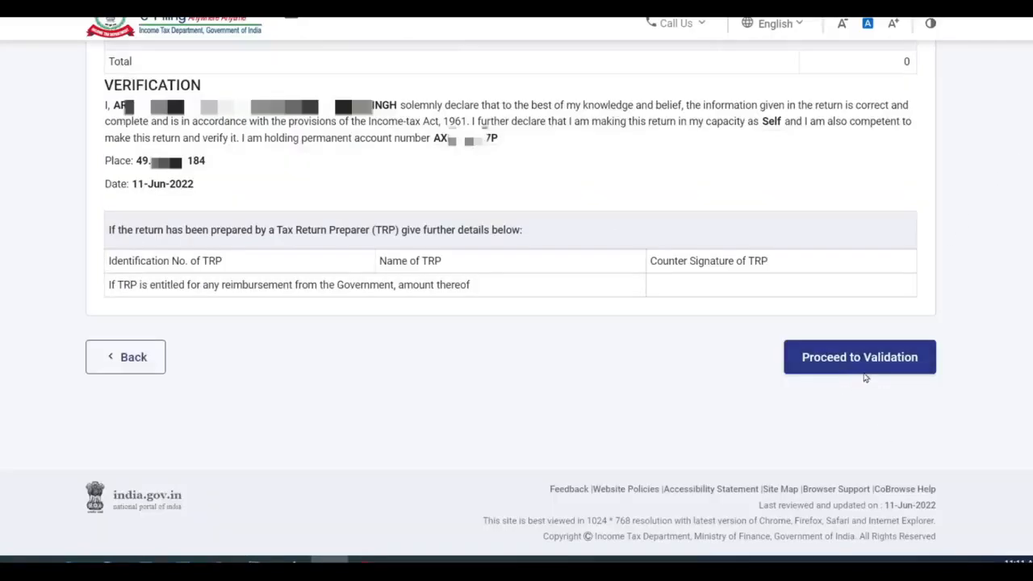
pyautogui.click(859, 360)
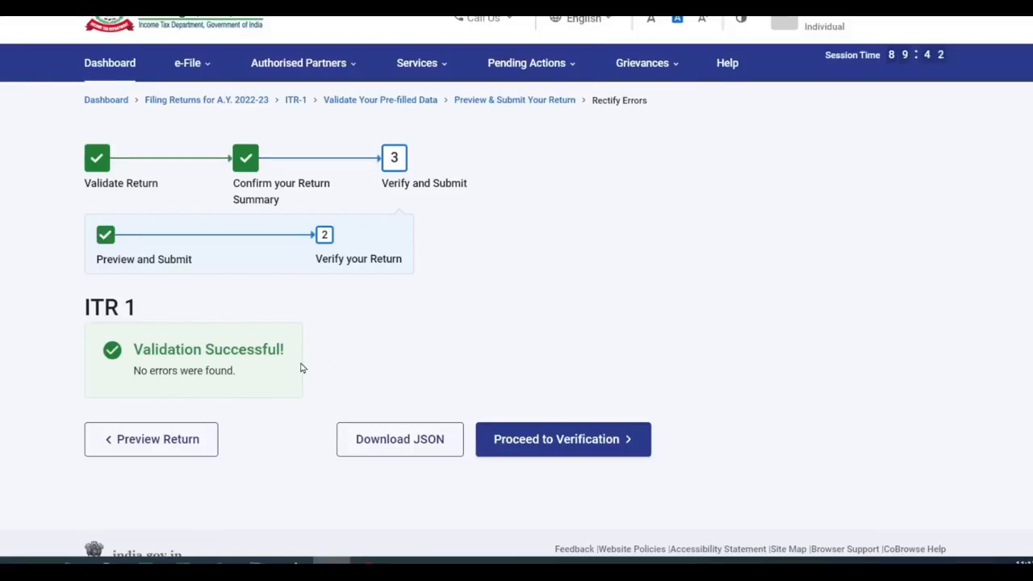
# - Proceed to verification and choose e-Verify Now as the method
pyautogui.click(600, 449)
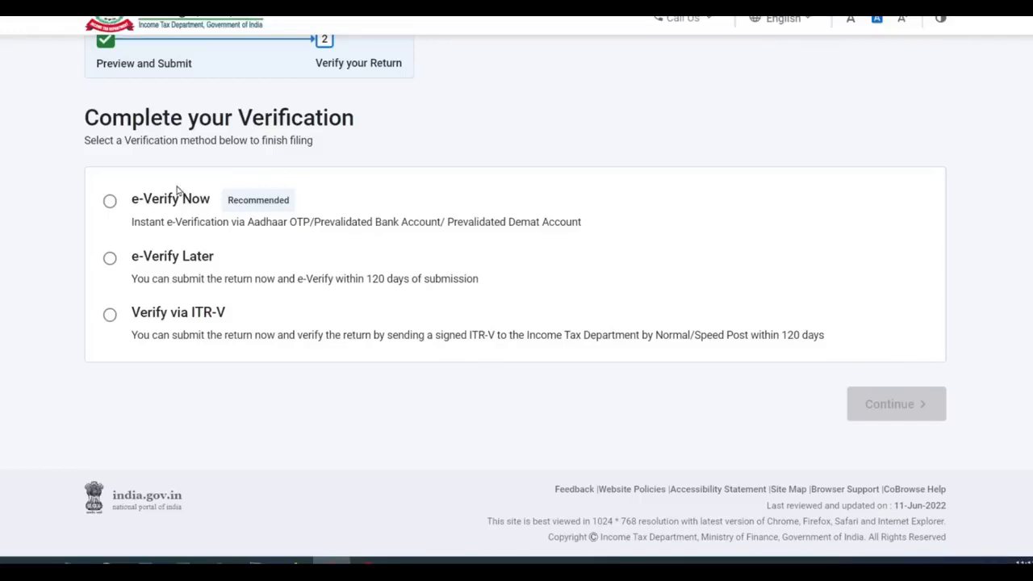
pyautogui.click(111, 202)
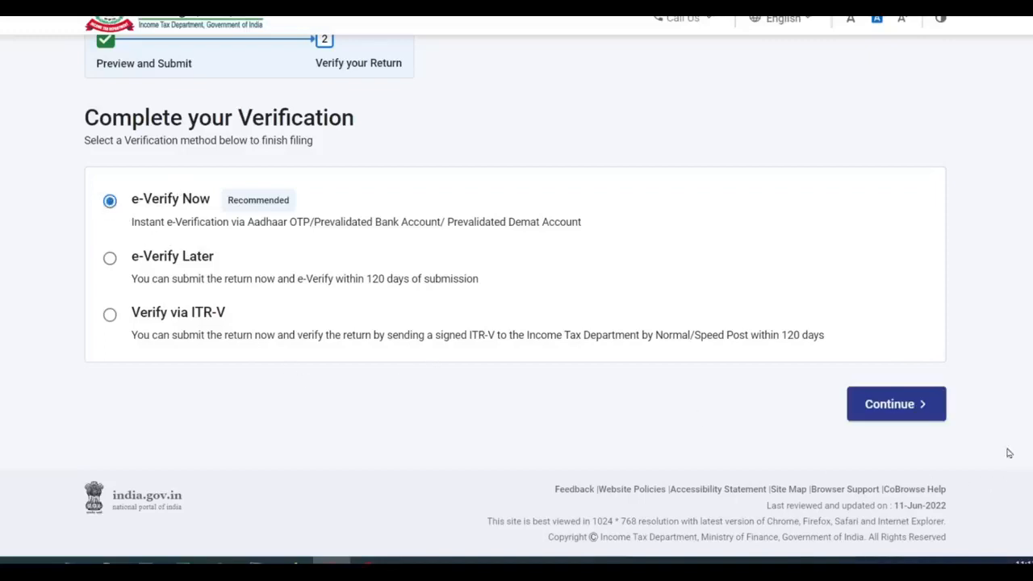
pyautogui.click(918, 410)
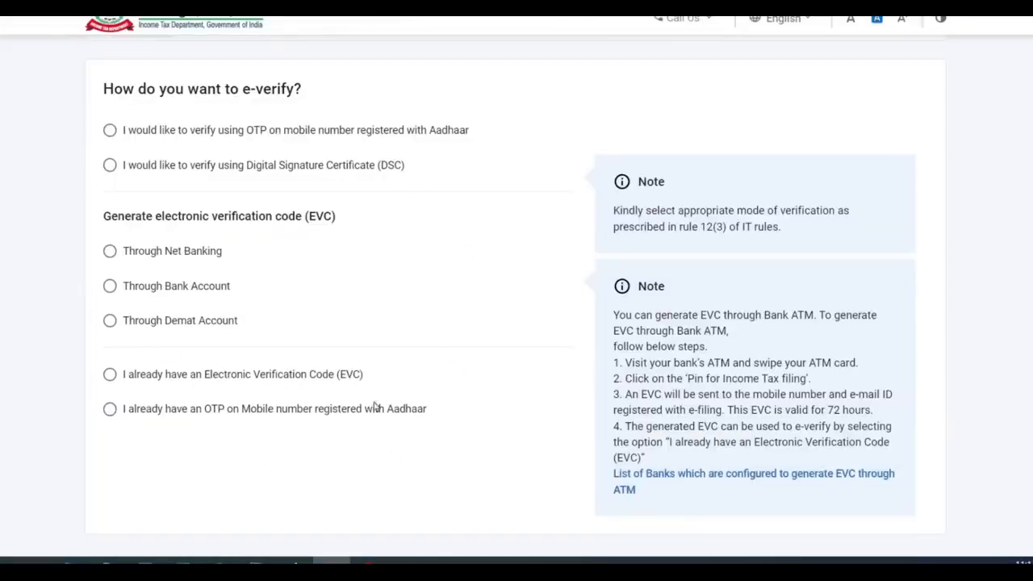
# - E-verify the return with an Aadhaar mobile OTP, giving consent and entering the six-digit code
pyautogui.click(110, 130)
pyautogui.scroll(-2, 543, 164)
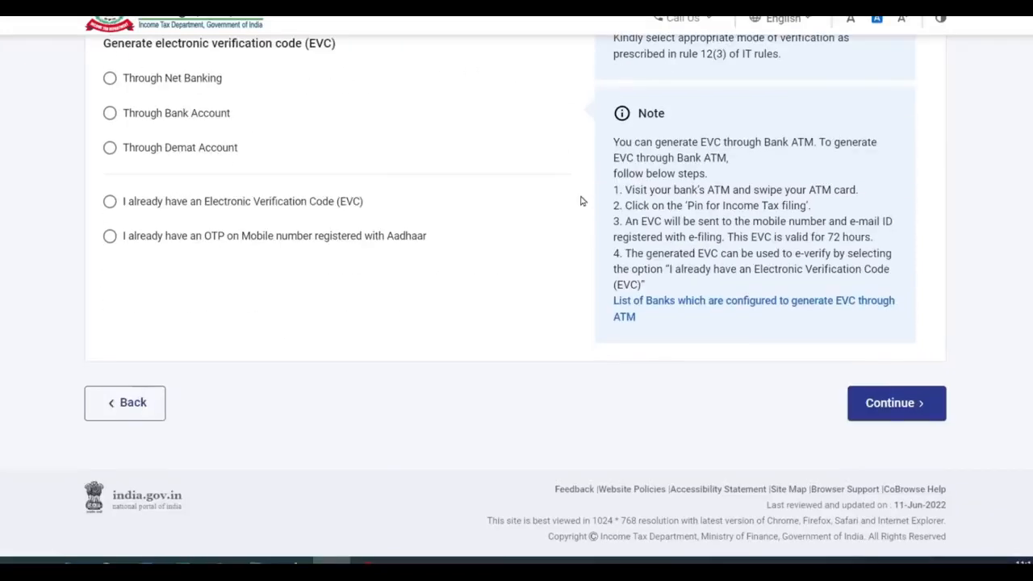
pyautogui.click(896, 405)
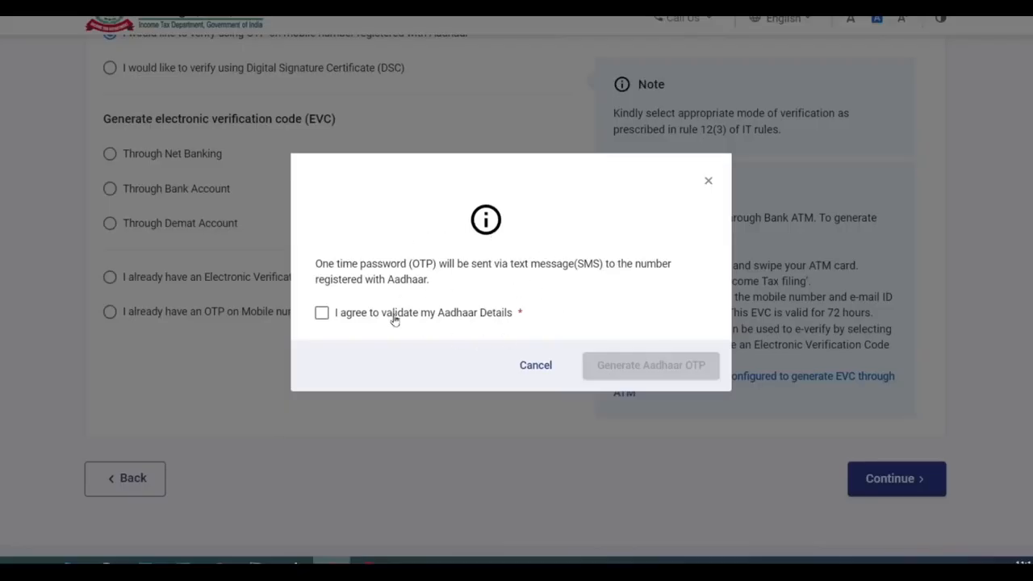
pyautogui.click(323, 313)
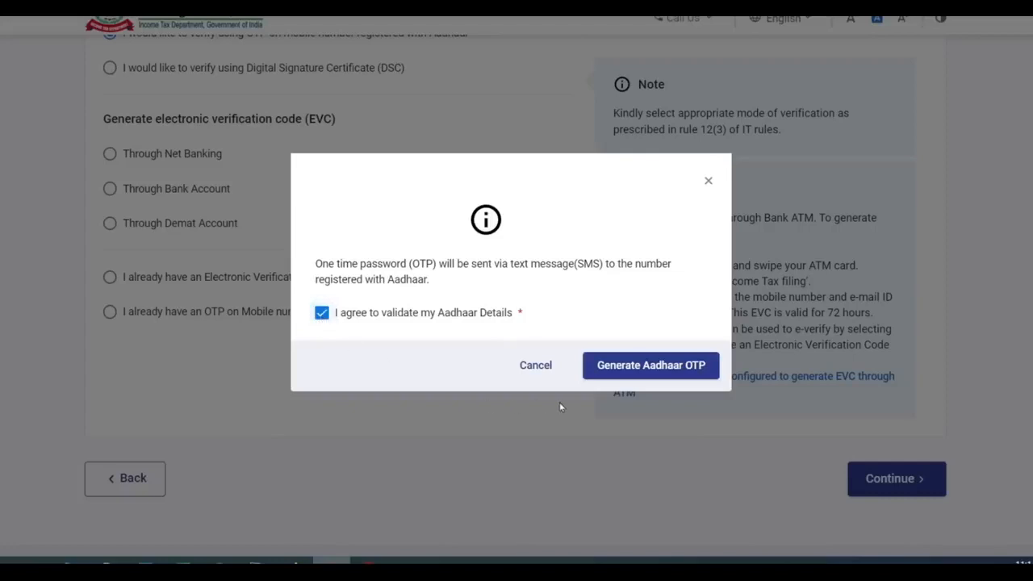
pyautogui.click(674, 368)
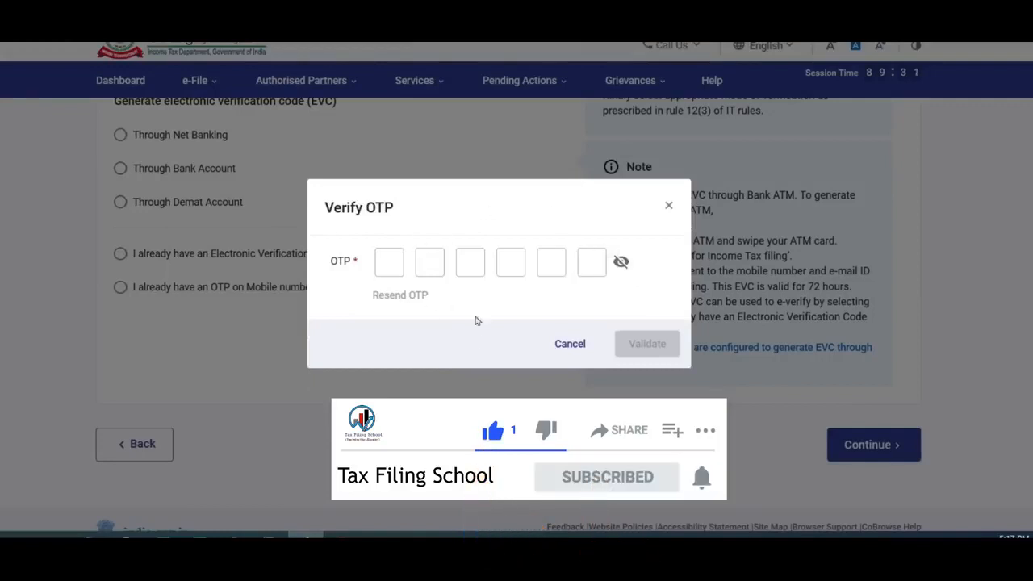
pyautogui.click(393, 260)
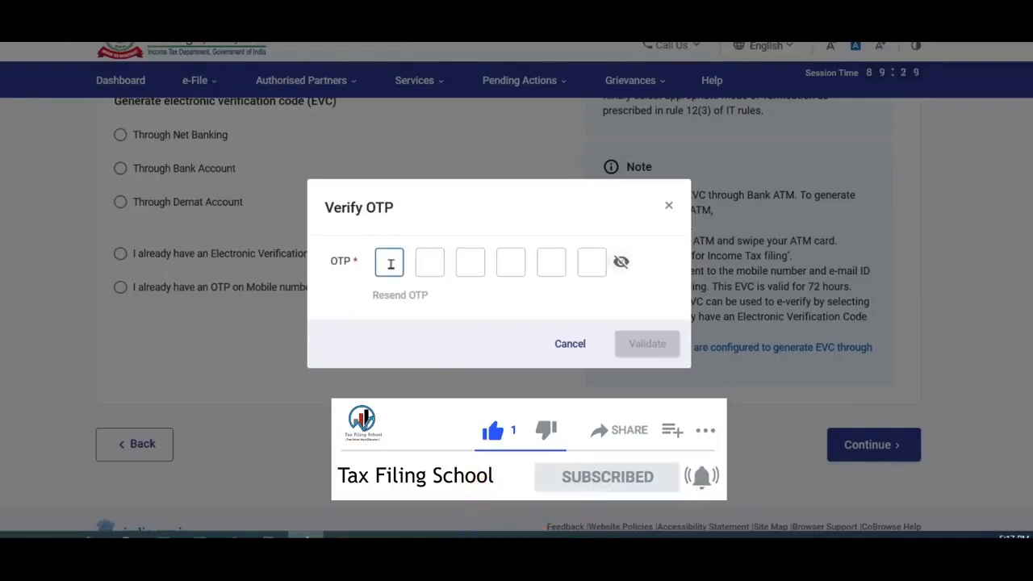
pyautogui.write('123456')
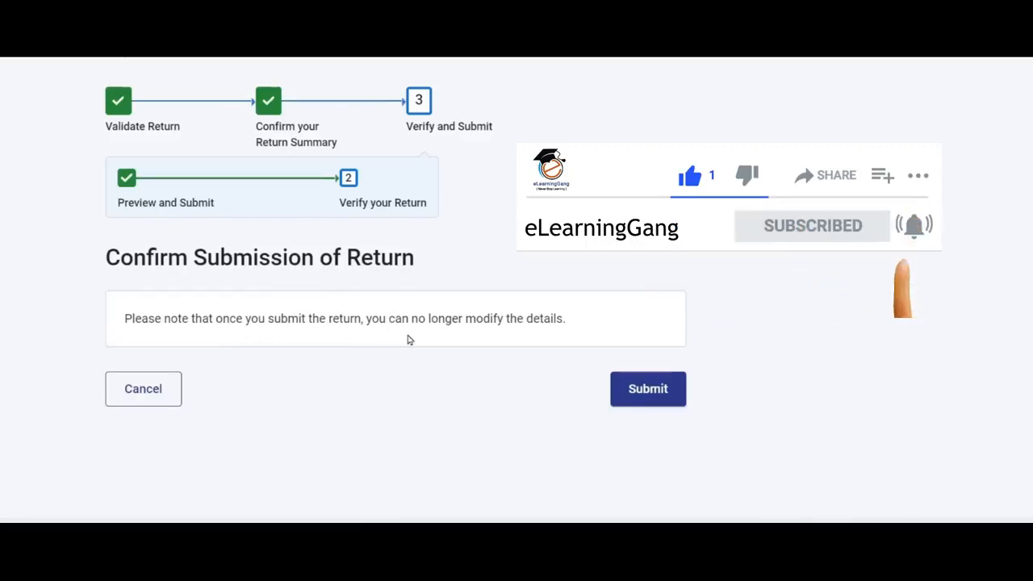
# - Submit the e-verified ITR-1 return
pyautogui.click(658, 392)
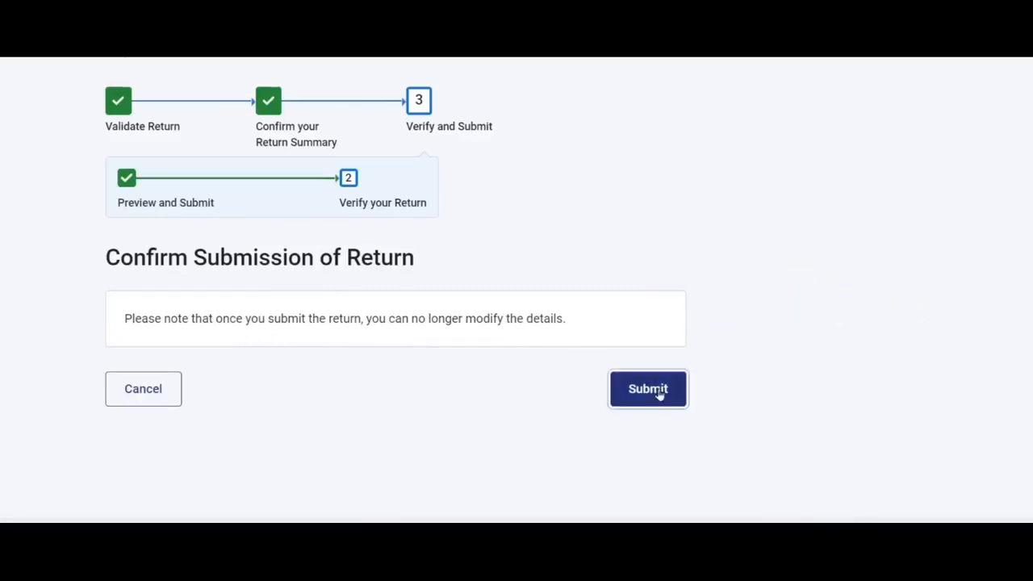